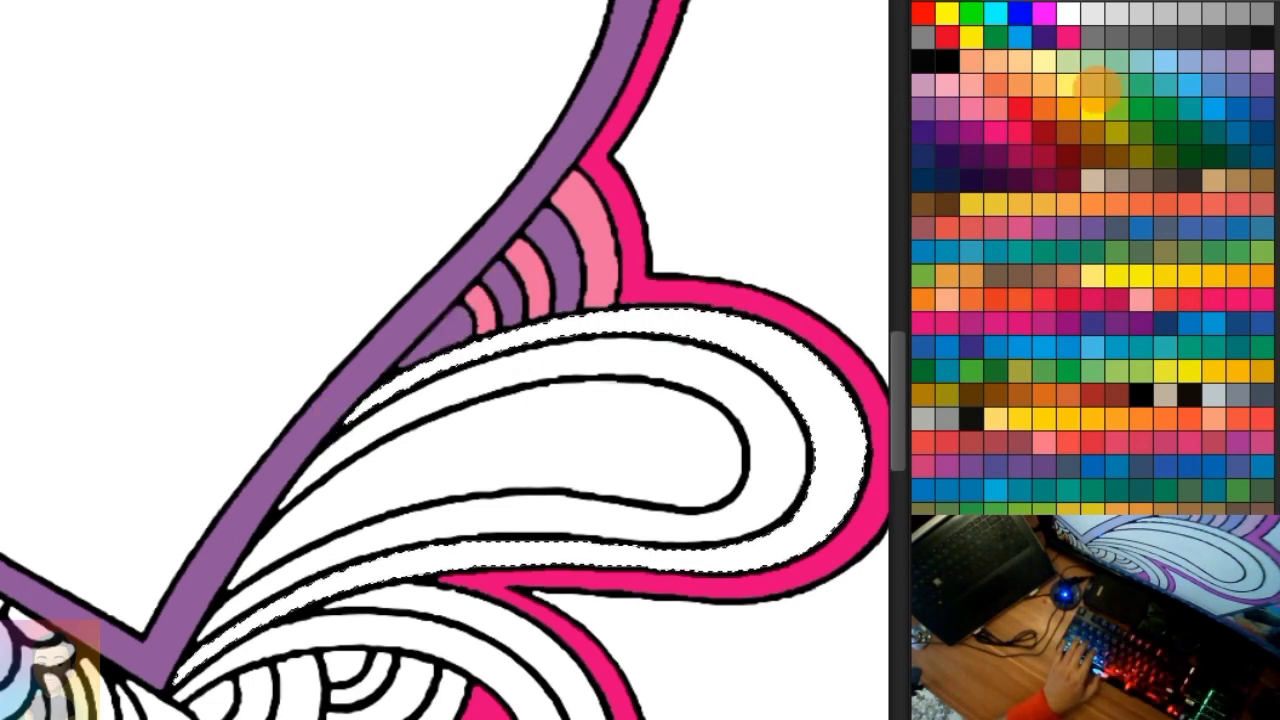
# Fill the swoosh's outer, inner and innermost stripes green, orange and blue
pyautogui.moveTo(262, 432)
pyautogui.mouseDown()
pyautogui.moveTo(731, 486)
pyautogui.moveTo(417, 566)
pyautogui.moveTo(640, 503)
pyautogui.mouseUp()
pyautogui.moveTo(294, 400)
pyautogui.mouseDown()
pyautogui.moveTo(714, 330)
pyautogui.moveTo(834, 491)
pyautogui.moveTo(275, 597)
pyautogui.mouseUp()
pyautogui.moveTo(549, 466); pyautogui.dragTo(497, 343)
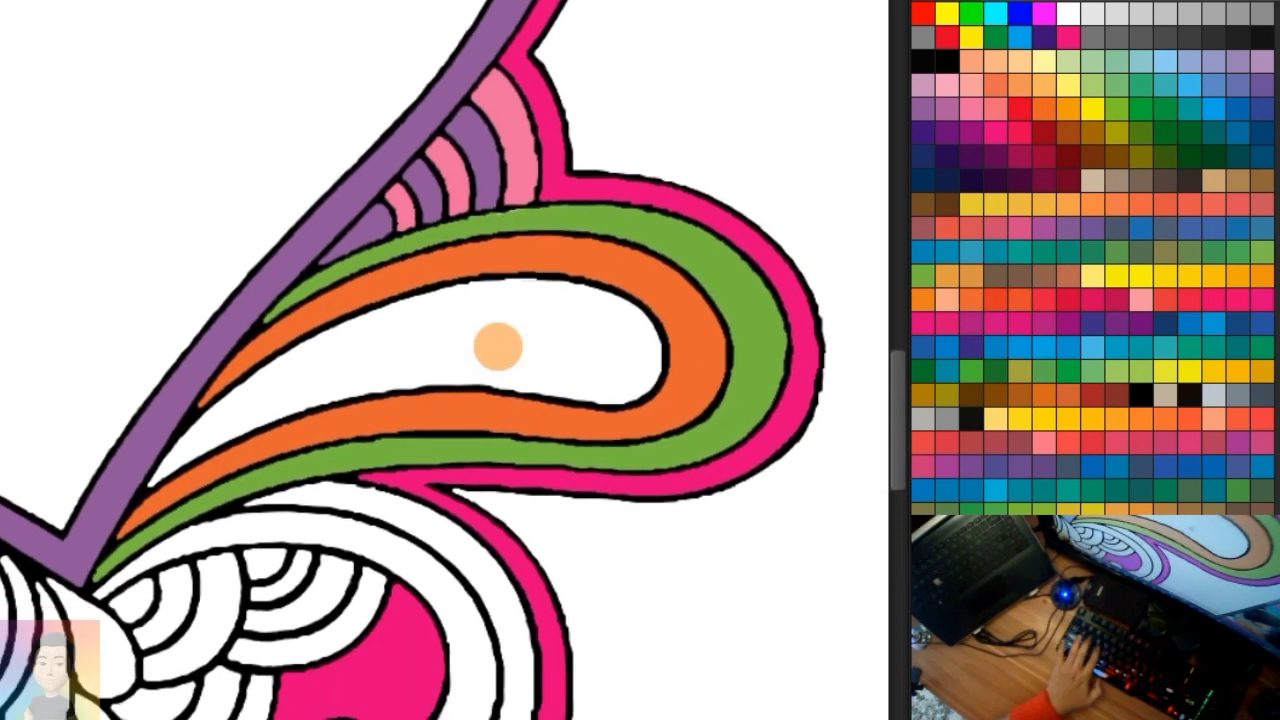
pyautogui.click(1012, 349)
pyautogui.moveTo(152, 482)
pyautogui.mouseDown()
pyautogui.moveTo(285, 340)
pyautogui.moveTo(591, 443)
pyautogui.moveTo(560, 300)
pyautogui.mouseUp()
# Fill the lower curl's stripes blue, green, purple and light pink, plus a leftover patch pink
pyautogui.scroll(2, 560, 300)
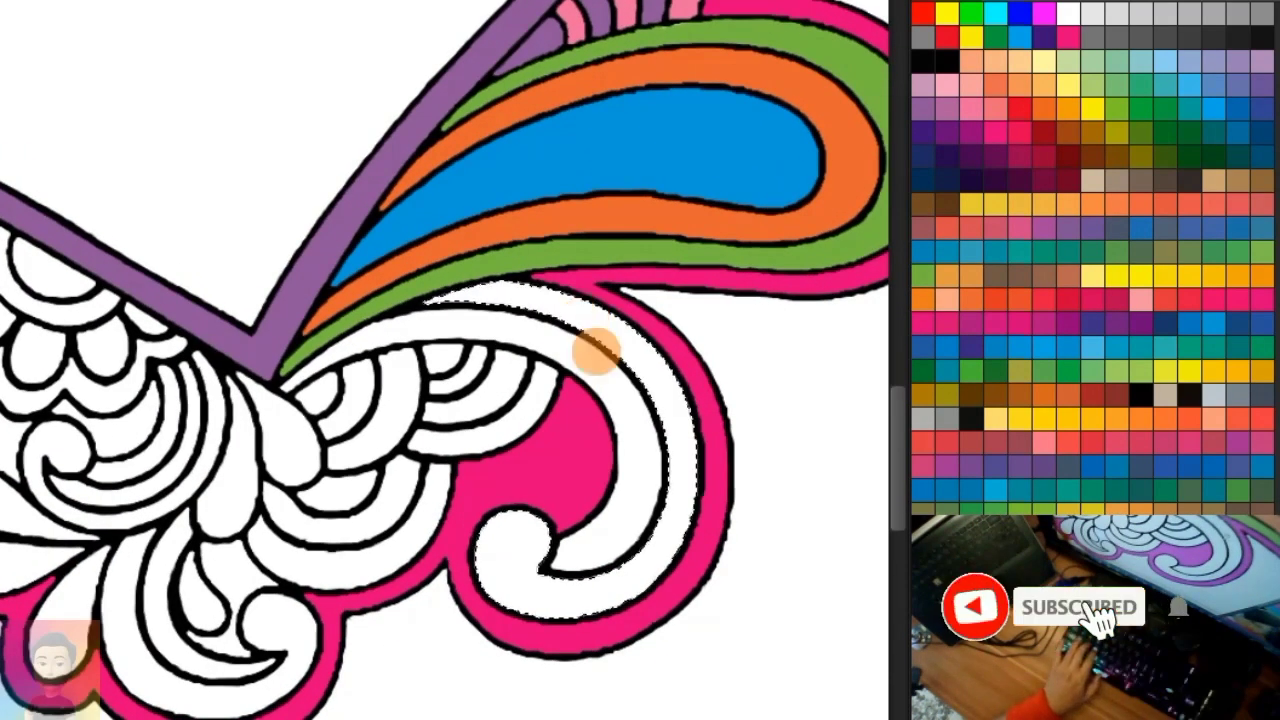
pyautogui.moveTo(440, 295)
pyautogui.mouseDown()
pyautogui.moveTo(565, 338)
pyautogui.moveTo(620, 563)
pyautogui.moveTo(517, 514)
pyautogui.moveTo(543, 343)
pyautogui.mouseUp()
pyautogui.moveTo(491, 413)
pyautogui.mouseDown()
pyautogui.moveTo(443, 320)
pyautogui.moveTo(694, 414)
pyautogui.moveTo(543, 580)
pyautogui.mouseUp()
pyautogui.scroll(1, 455, 390)
pyautogui.scroll(1, 455, 390)
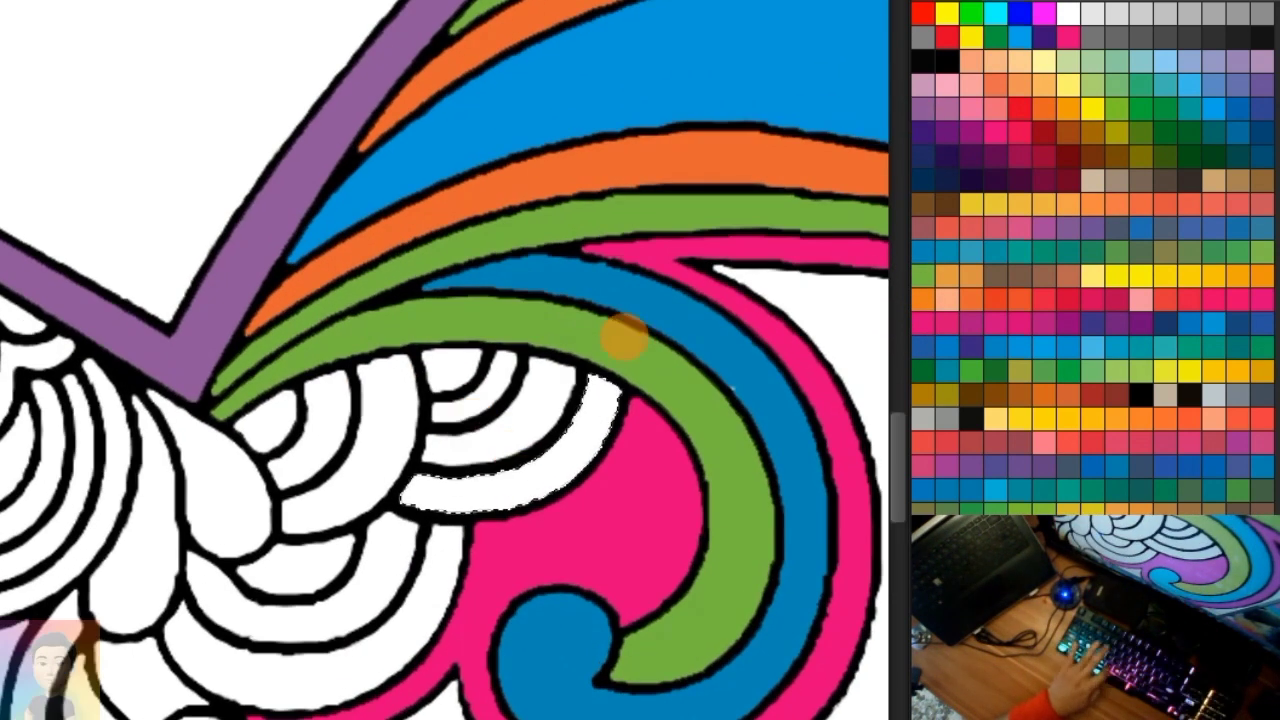
pyautogui.moveTo(612, 385); pyautogui.dragTo(420, 515)
pyautogui.click(975, 100)
pyautogui.moveTo(565, 385); pyautogui.dragTo(390, 483)
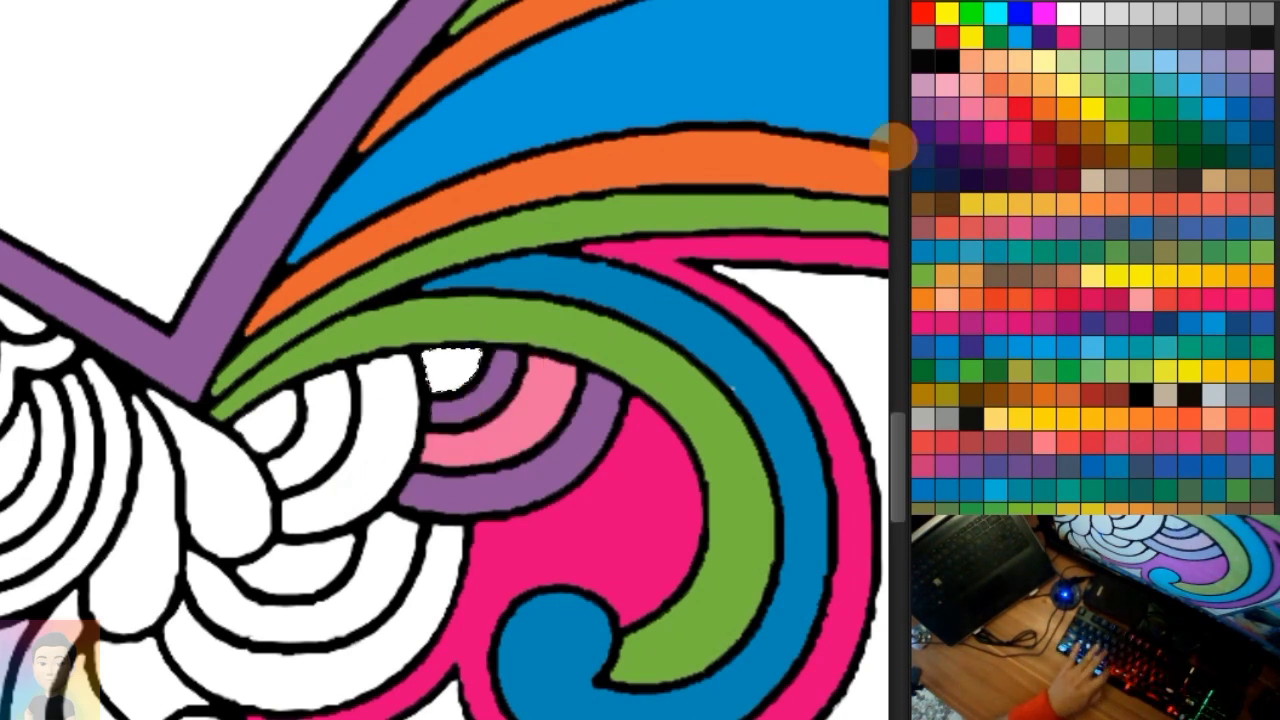
pyautogui.click(450, 370)
pyautogui.scroll(-2, 443, 400)
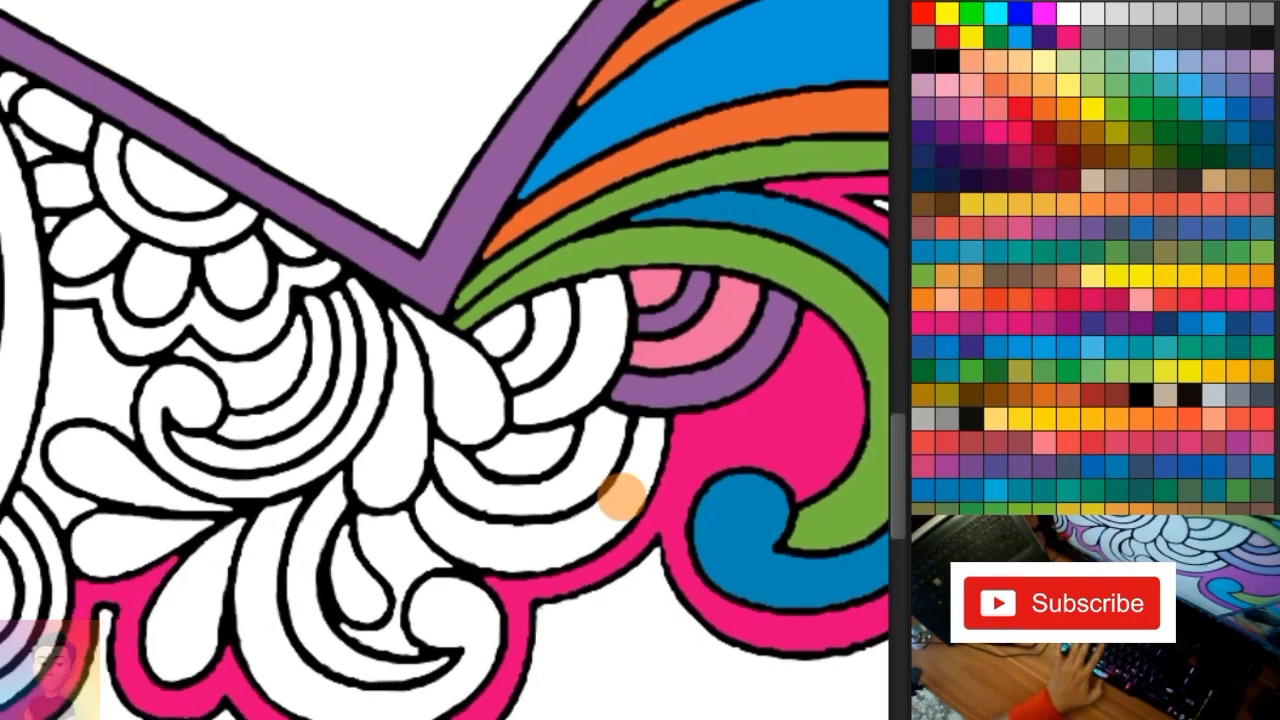
# Fill the stacked arcs alternately light pink and purple, including the small leftover patches
pyautogui.moveTo(655, 425)
pyautogui.mouseDown()
pyautogui.moveTo(586, 486)
pyautogui.moveTo(420, 497)
pyautogui.mouseUp()
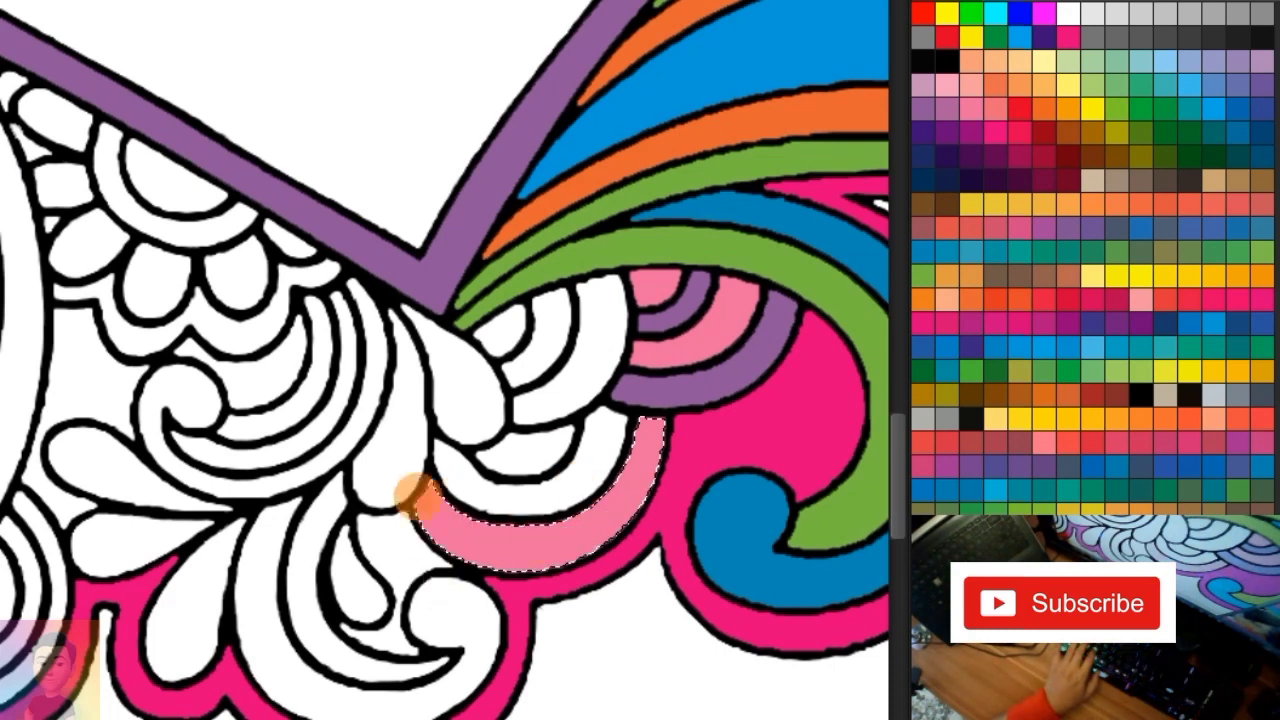
pyautogui.click(930, 110)
pyautogui.moveTo(615, 425); pyautogui.dragTo(440, 480)
pyautogui.moveTo(709, 433); pyautogui.dragTo(328, 480)
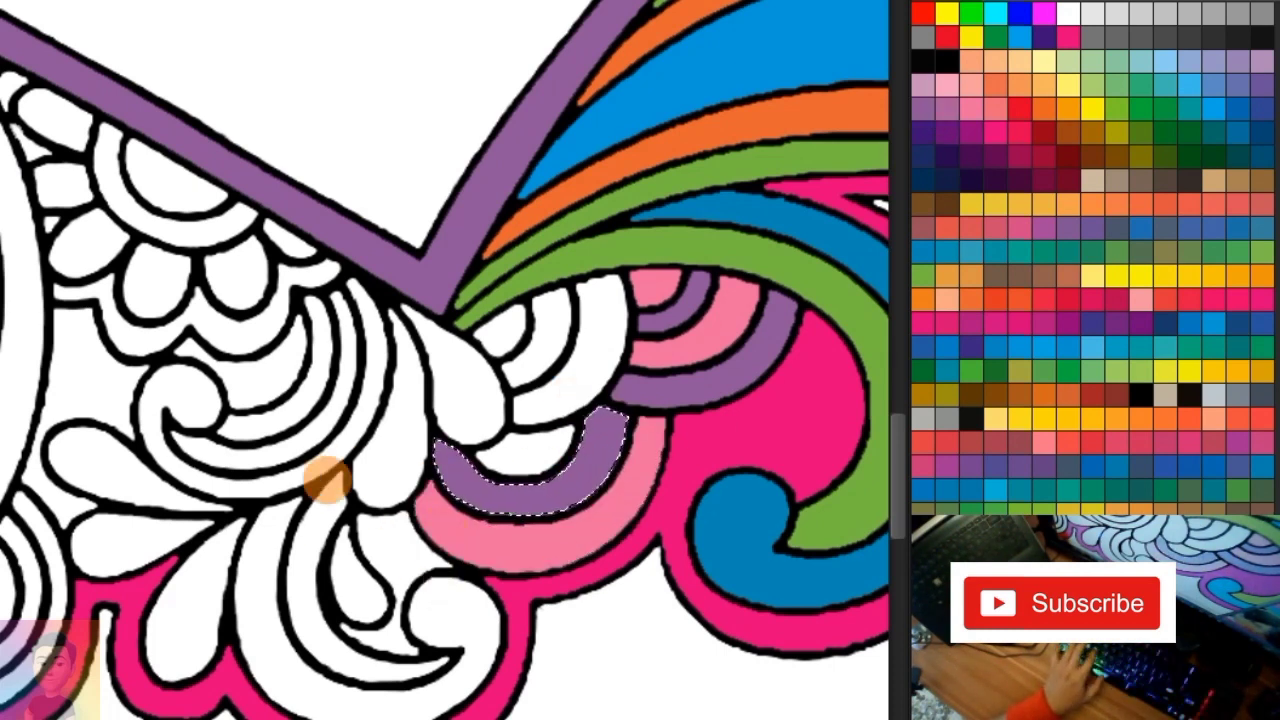
pyautogui.click(525, 450)
pyautogui.moveTo(500, 455); pyautogui.dragTo(573, 470)
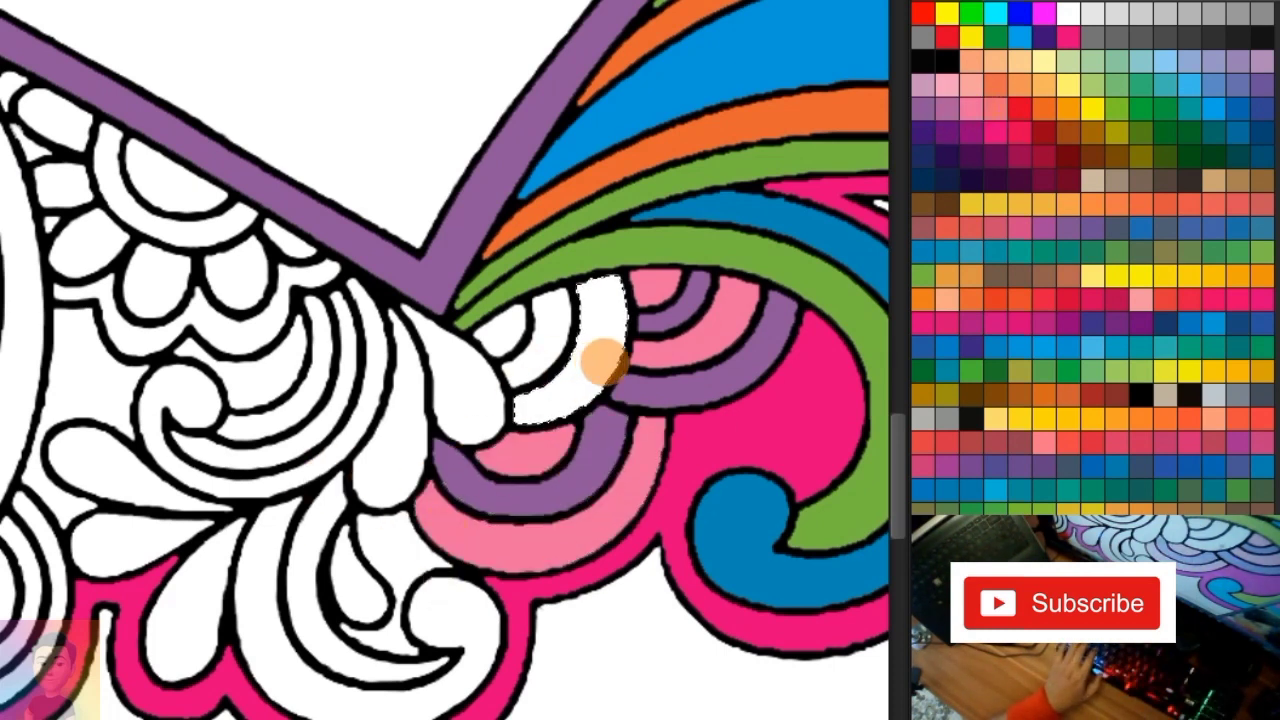
pyautogui.moveTo(605, 285); pyautogui.dragTo(462, 418)
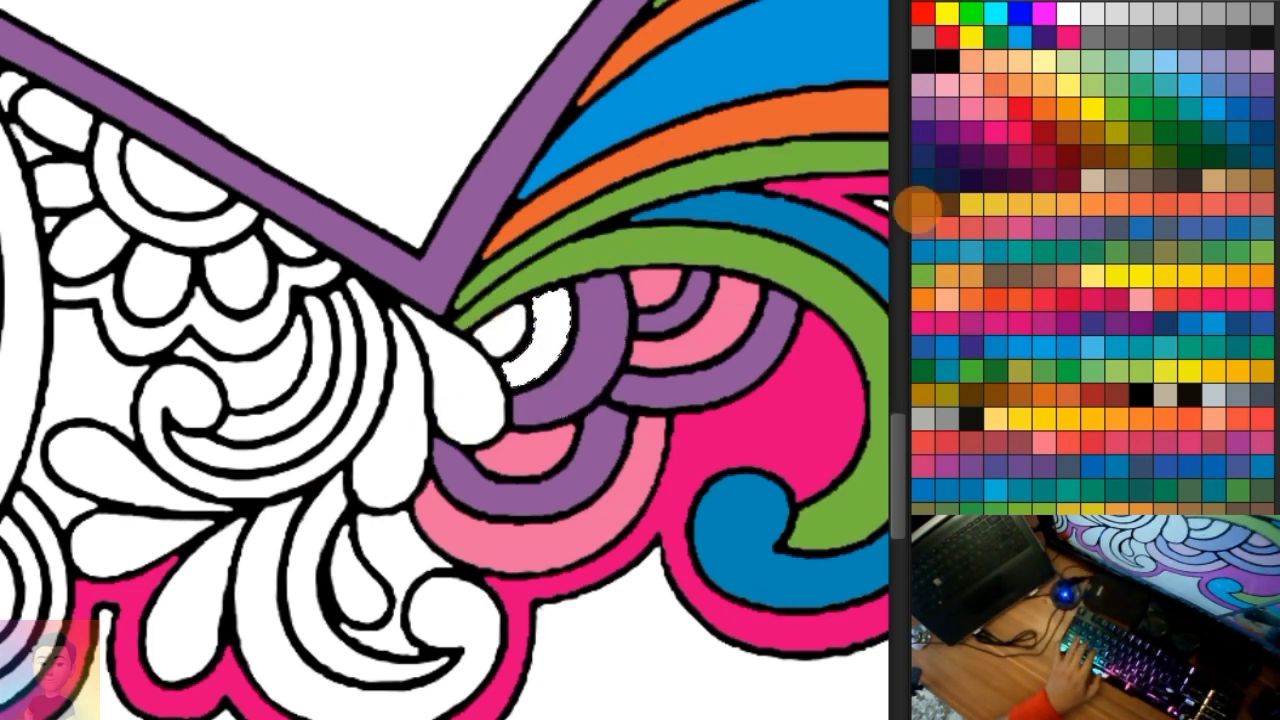
pyautogui.click(955, 115)
pyautogui.moveTo(555, 300); pyautogui.dragTo(508, 378)
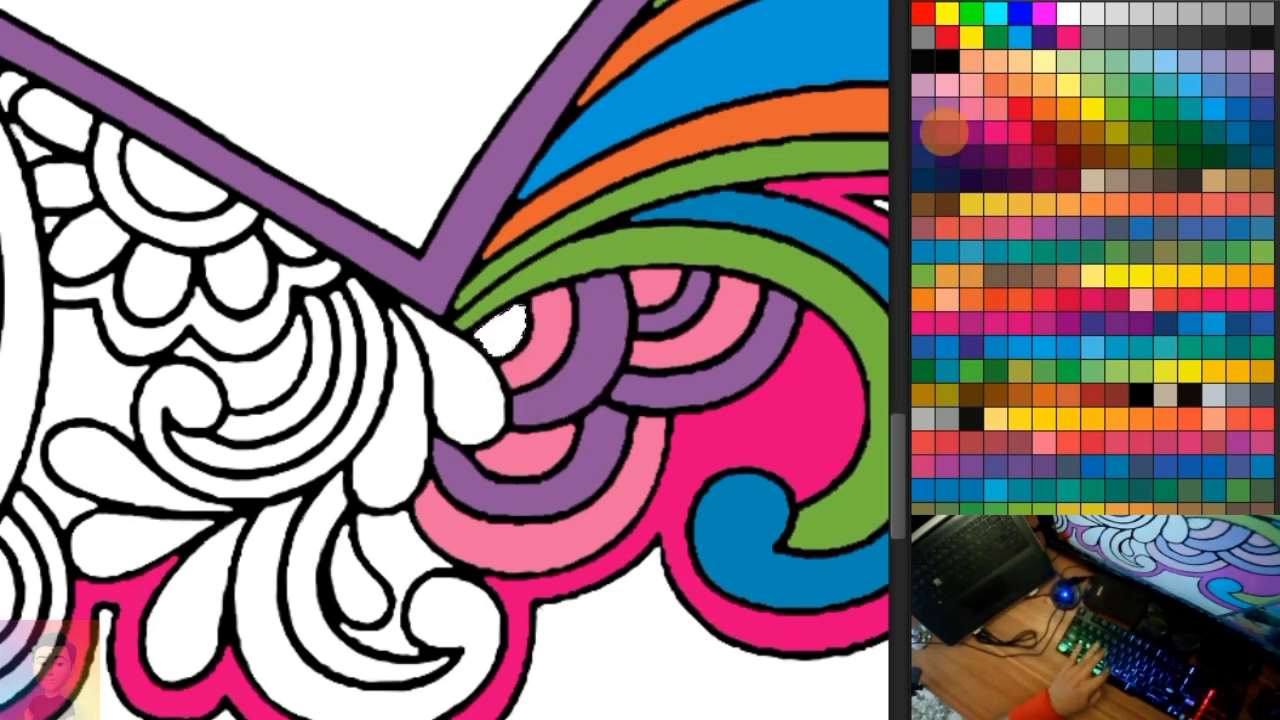
pyautogui.moveTo(447, 350); pyautogui.dragTo(505, 330)
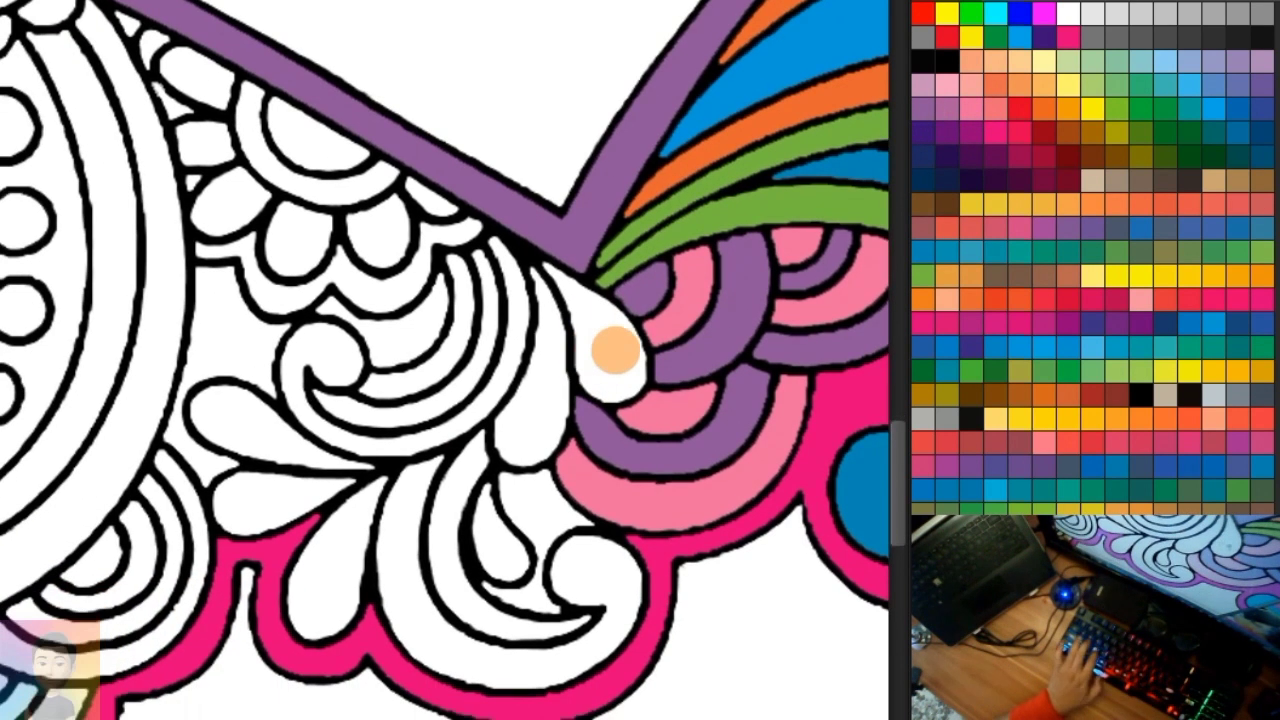
# Color the teardrops green and light green and the spiral medium, teal and dark green
pyautogui.click(920, 270)
pyautogui.moveTo(560, 290); pyautogui.dragTo(575, 425)
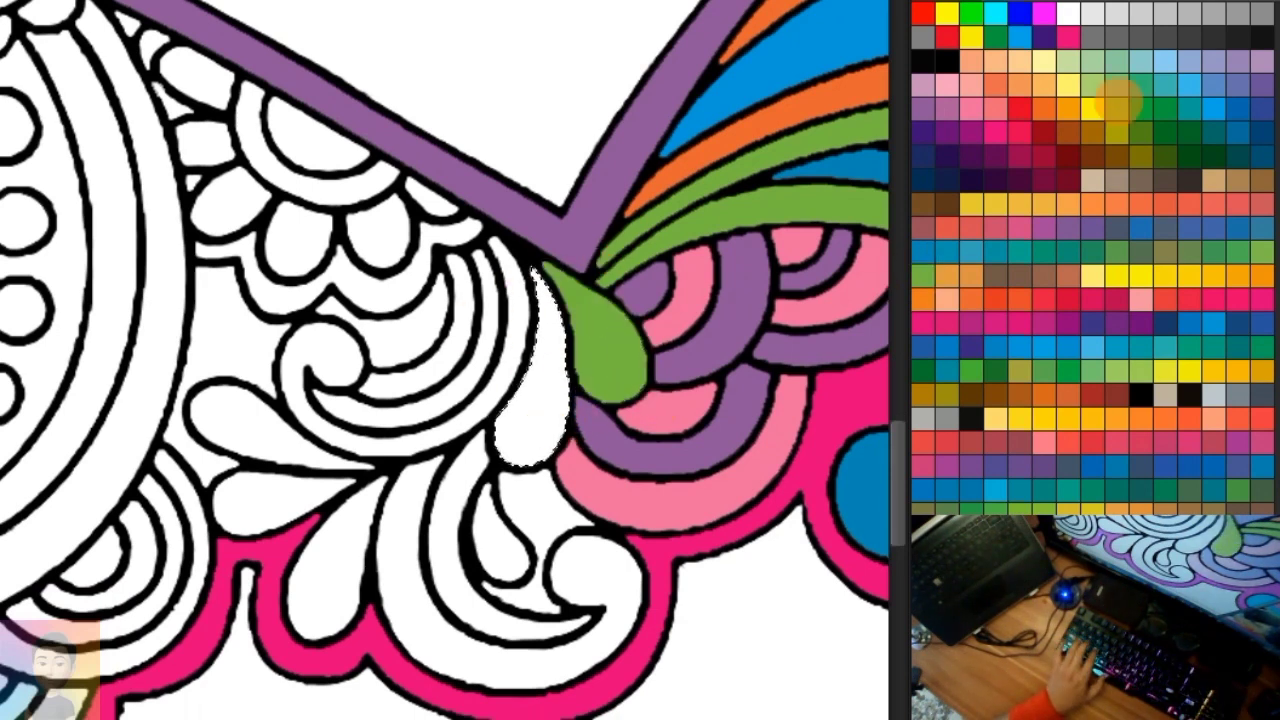
pyautogui.moveTo(541, 273); pyautogui.dragTo(487, 485)
pyautogui.click(340, 360)
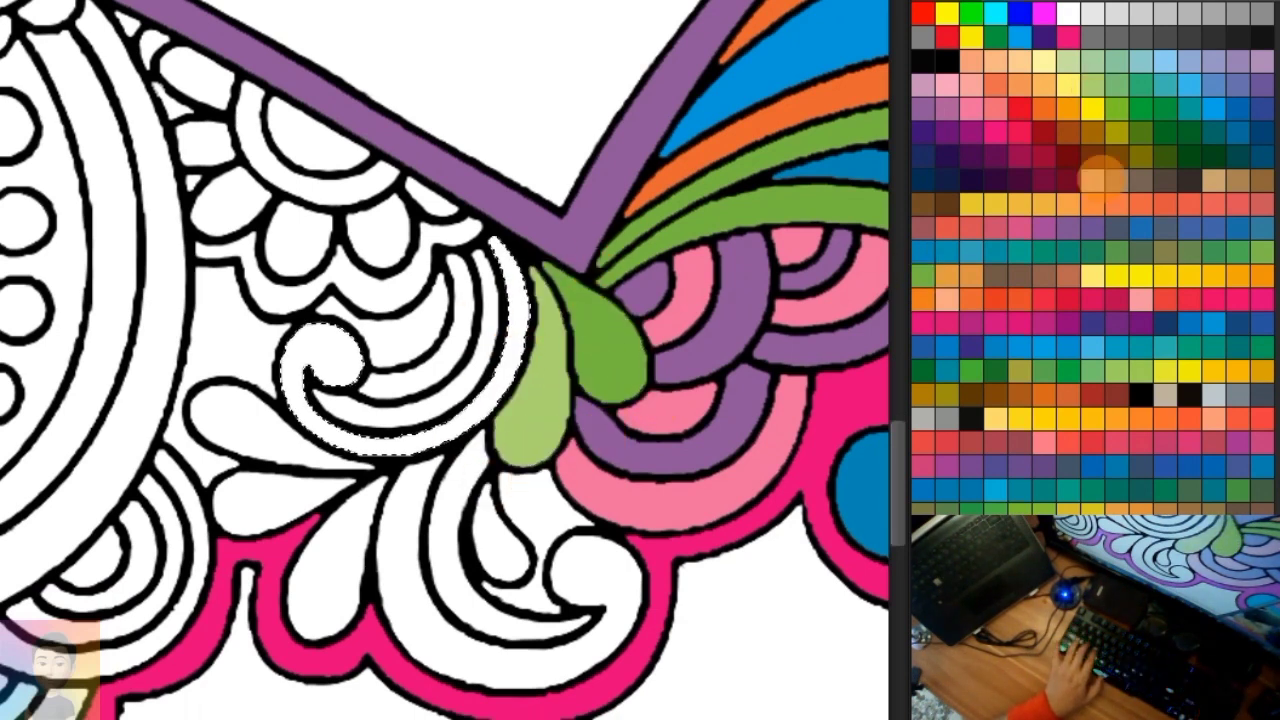
pyautogui.moveTo(340, 360); pyautogui.dragTo(236, 383)
pyautogui.hotkey('ctrl', 'd')
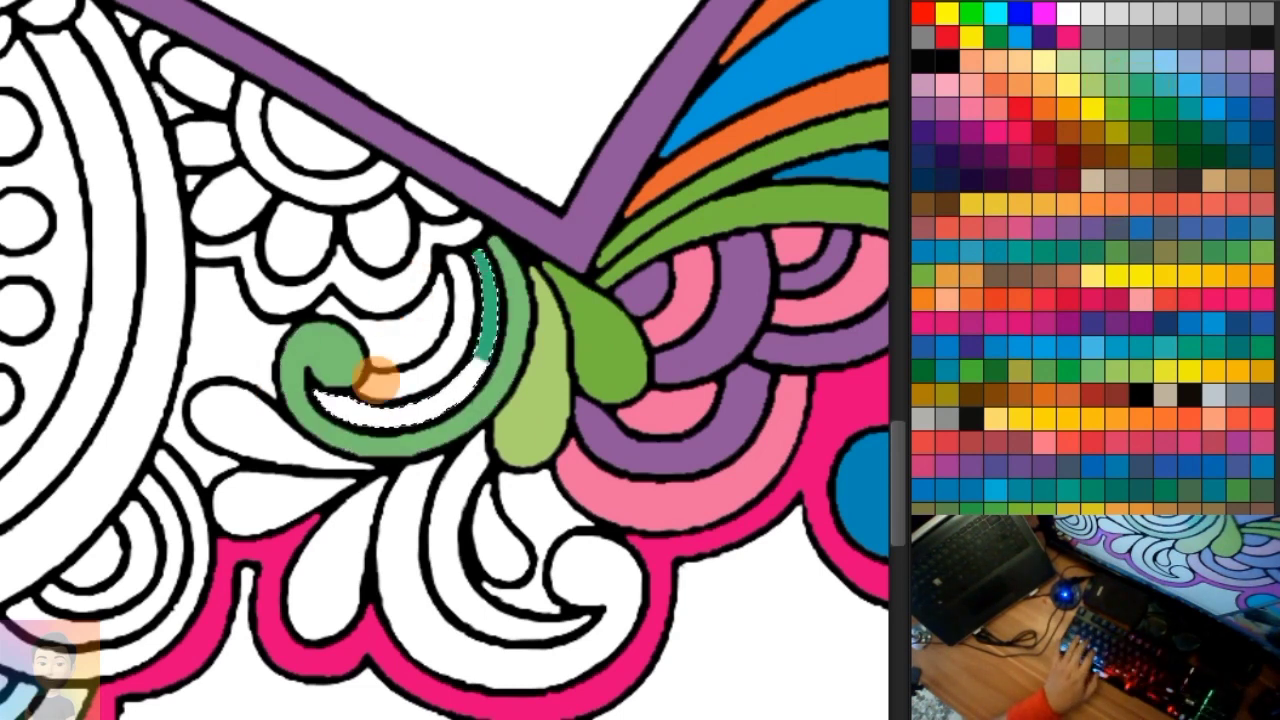
pyautogui.moveTo(376, 378); pyautogui.dragTo(524, 390)
pyautogui.moveTo(462, 268); pyautogui.dragTo(381, 380)
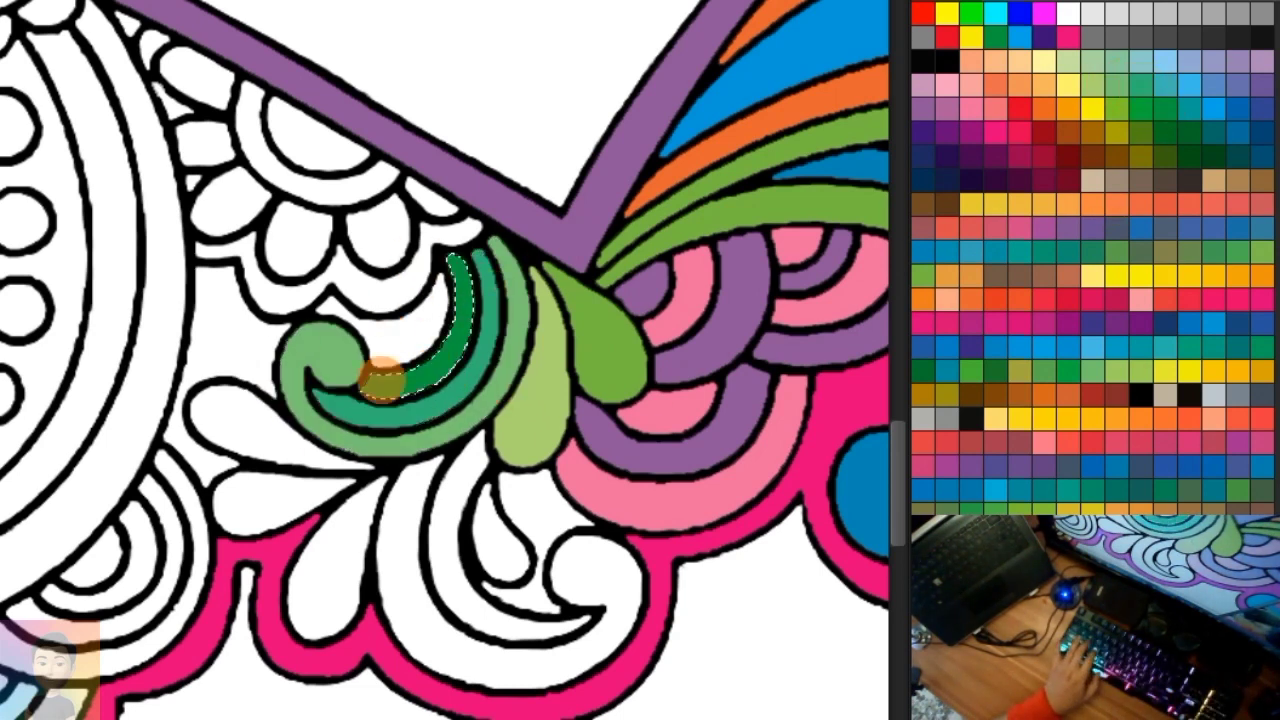
# Paint the area below the leaf pink and the swirl light and medium green
pyautogui.moveTo(541, 455); pyautogui.dragTo(507, 610)
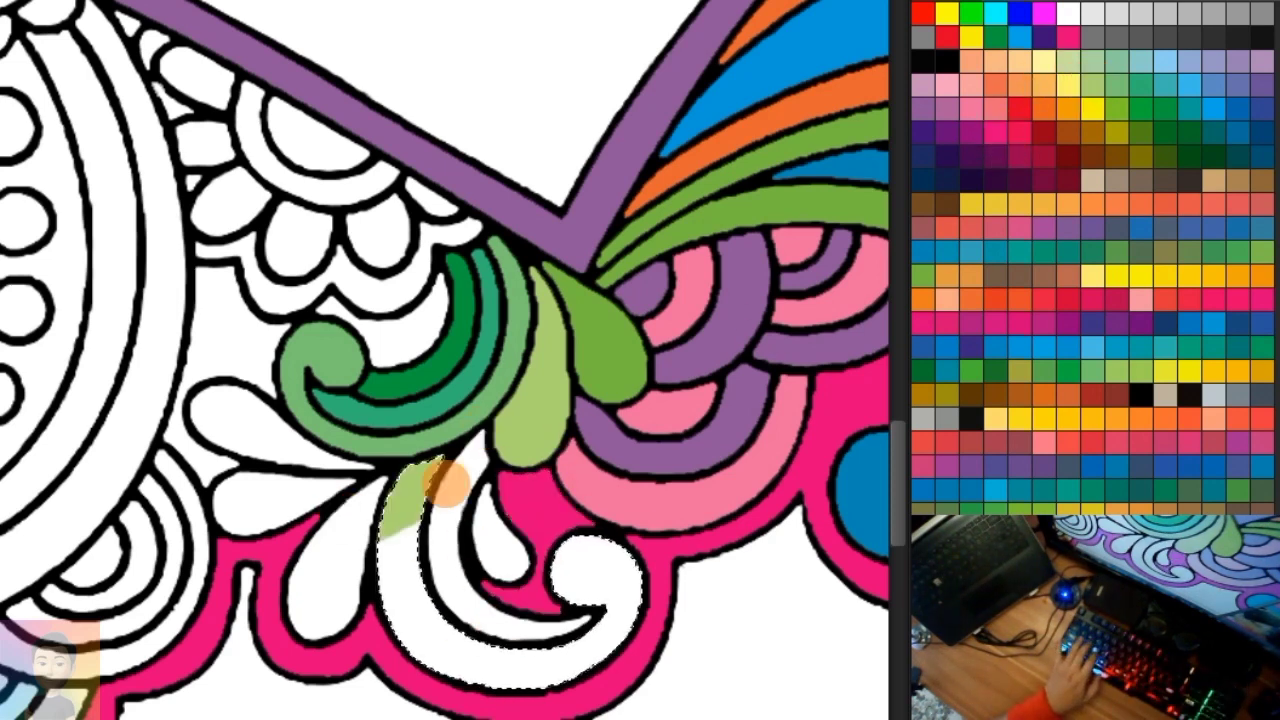
pyautogui.moveTo(425, 475)
pyautogui.mouseDown()
pyautogui.moveTo(612, 604)
pyautogui.moveTo(563, 563)
pyautogui.mouseUp()
pyautogui.hotkey('ctrl', 'd')
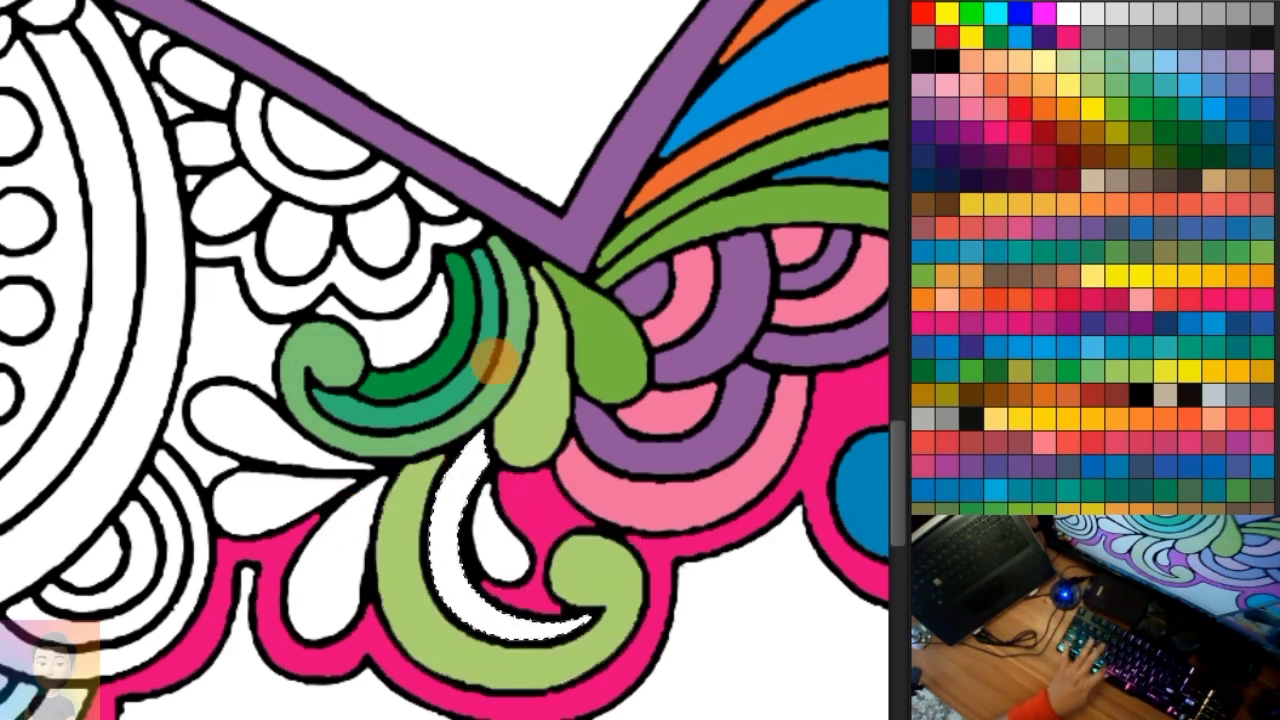
pyautogui.moveTo(493, 360); pyautogui.dragTo(503, 588)
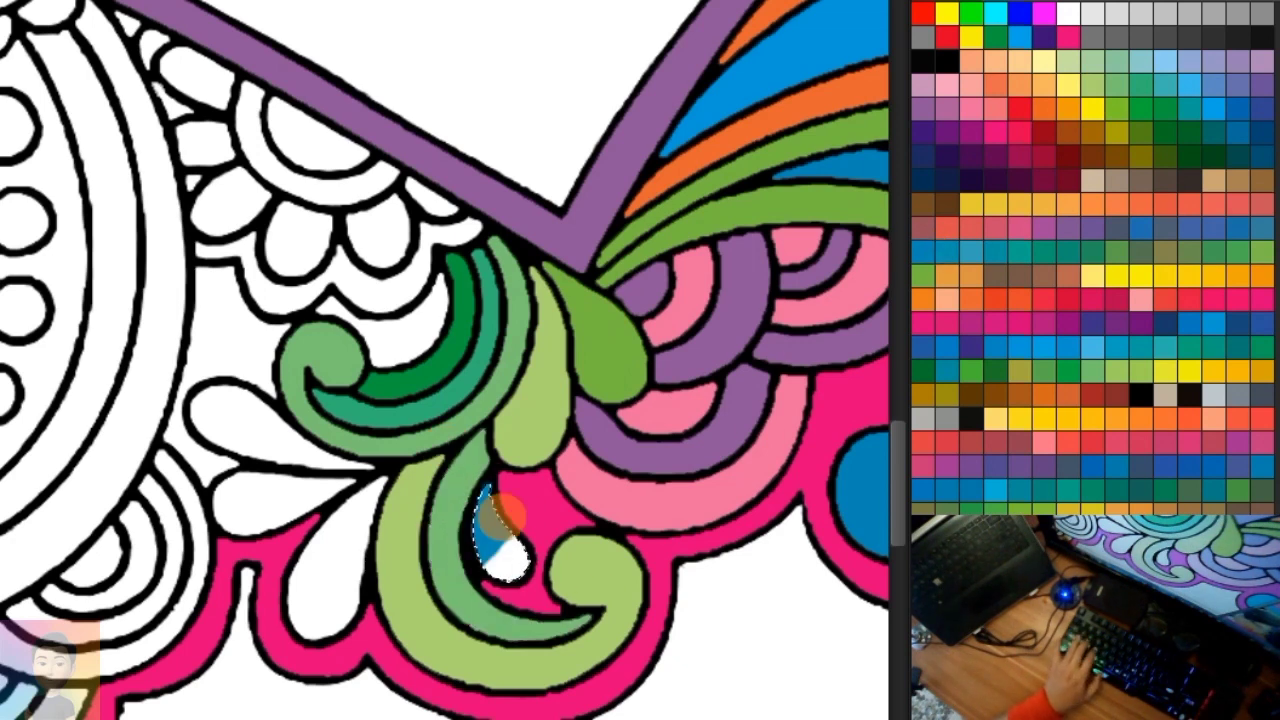
pyautogui.moveTo(470, 517); pyautogui.dragTo(648, 520)
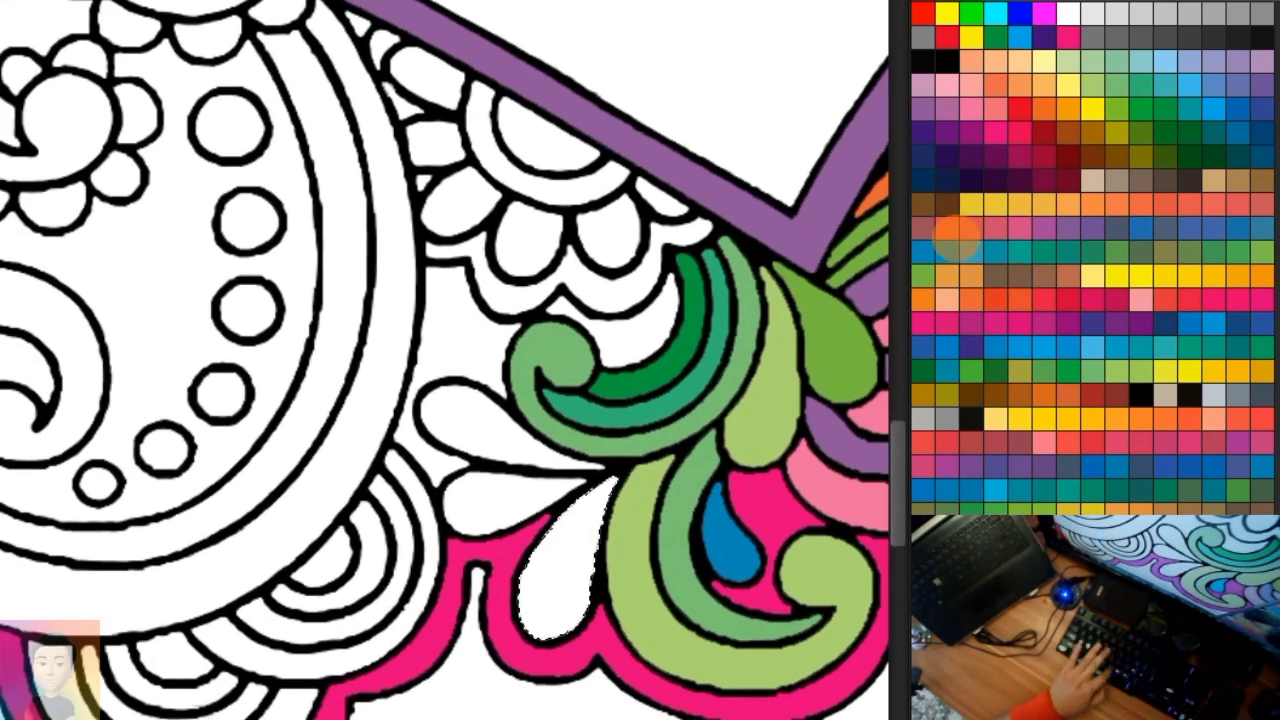
# Color the leaves coral-orange, yellow and orange, with pink background around them
pyautogui.moveTo(560, 500); pyautogui.dragTo(592, 555)
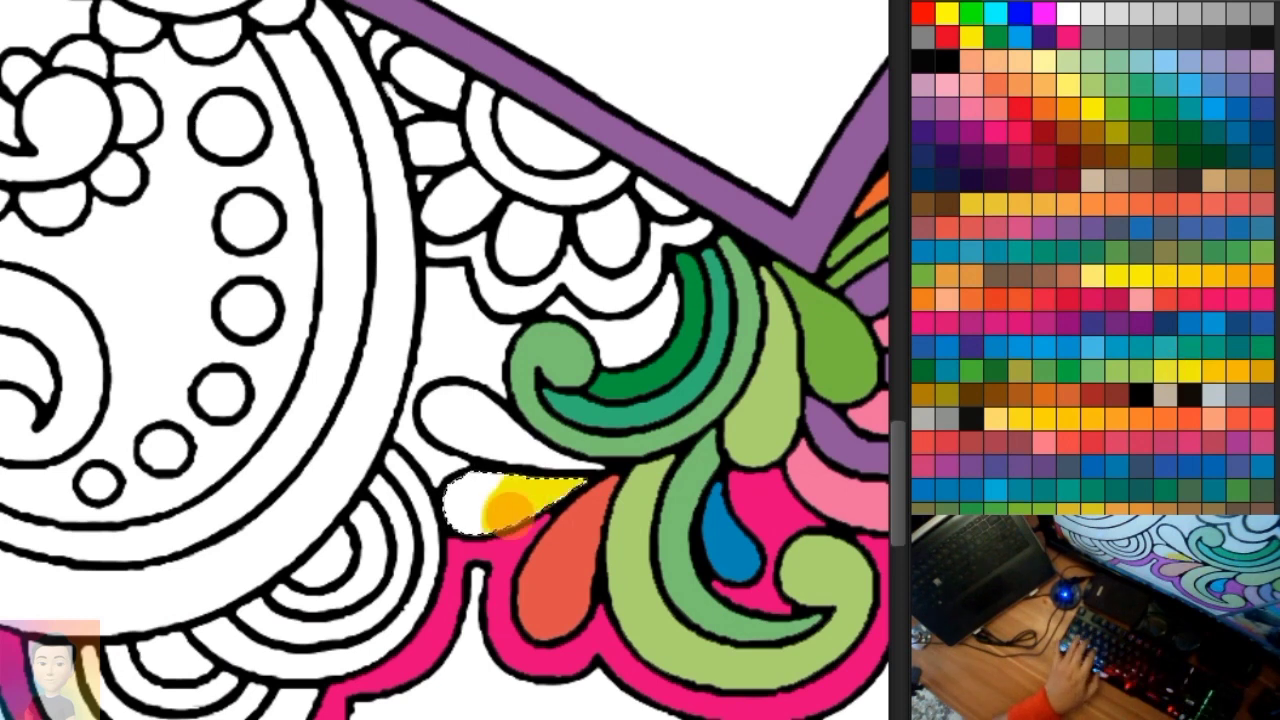
pyautogui.moveTo(508, 510)
pyautogui.mouseDown()
pyautogui.moveTo(489, 420)
pyautogui.moveTo(558, 432)
pyautogui.mouseUp()
pyautogui.click(1245, 370)
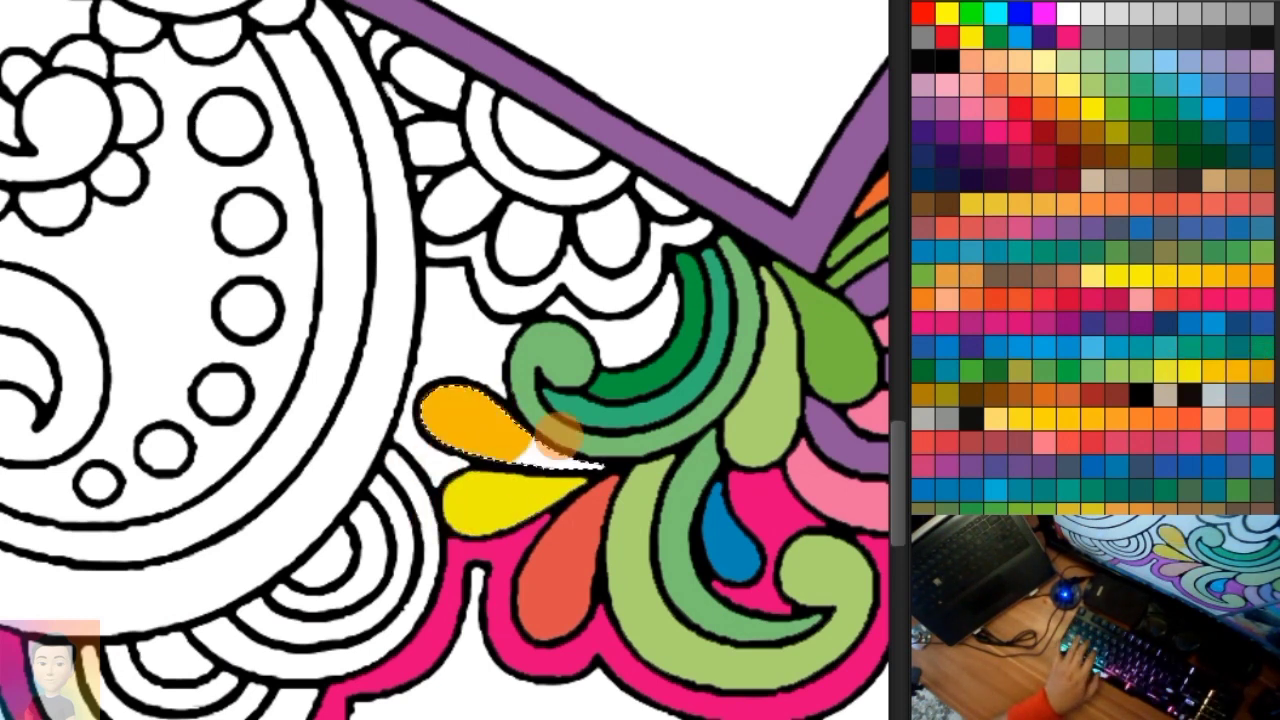
pyautogui.click(443, 280)
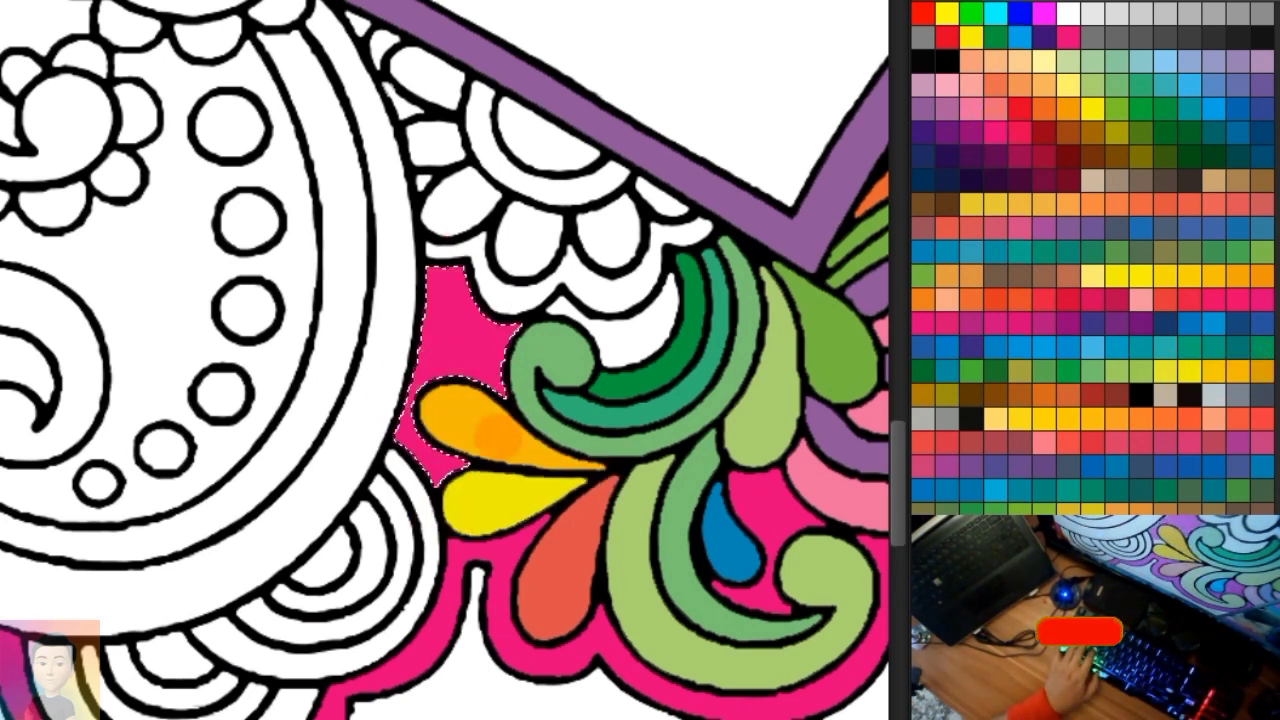
pyautogui.scroll(3, 591, 337)
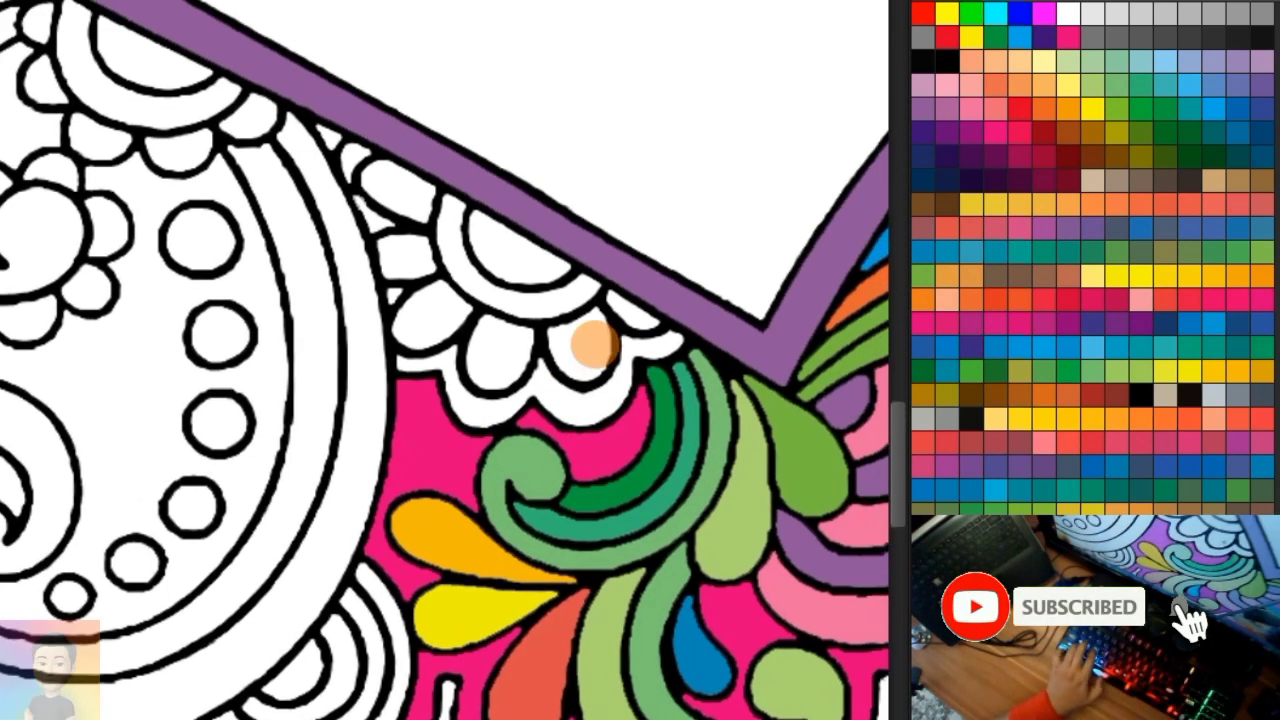
# Fill the scalloped band light pink and the five flower petals light mauve
pyautogui.click(944, 110)
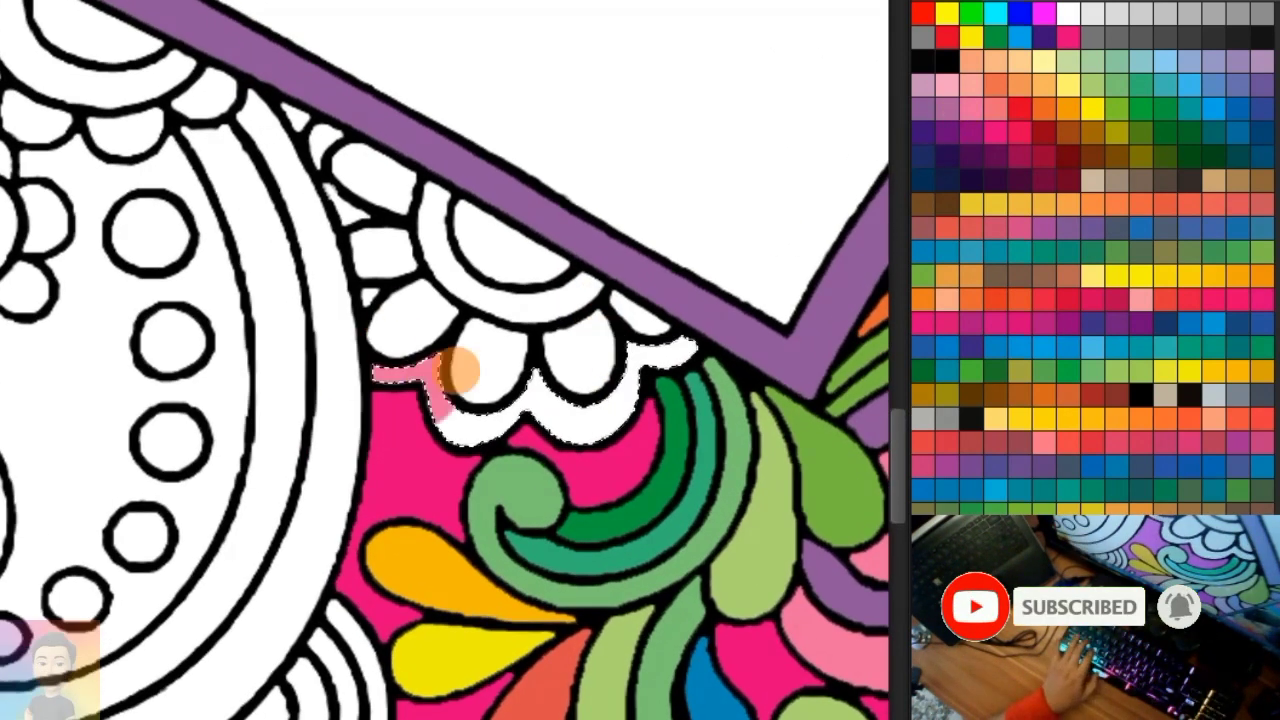
pyautogui.click(443, 368)
pyautogui.click(920, 85)
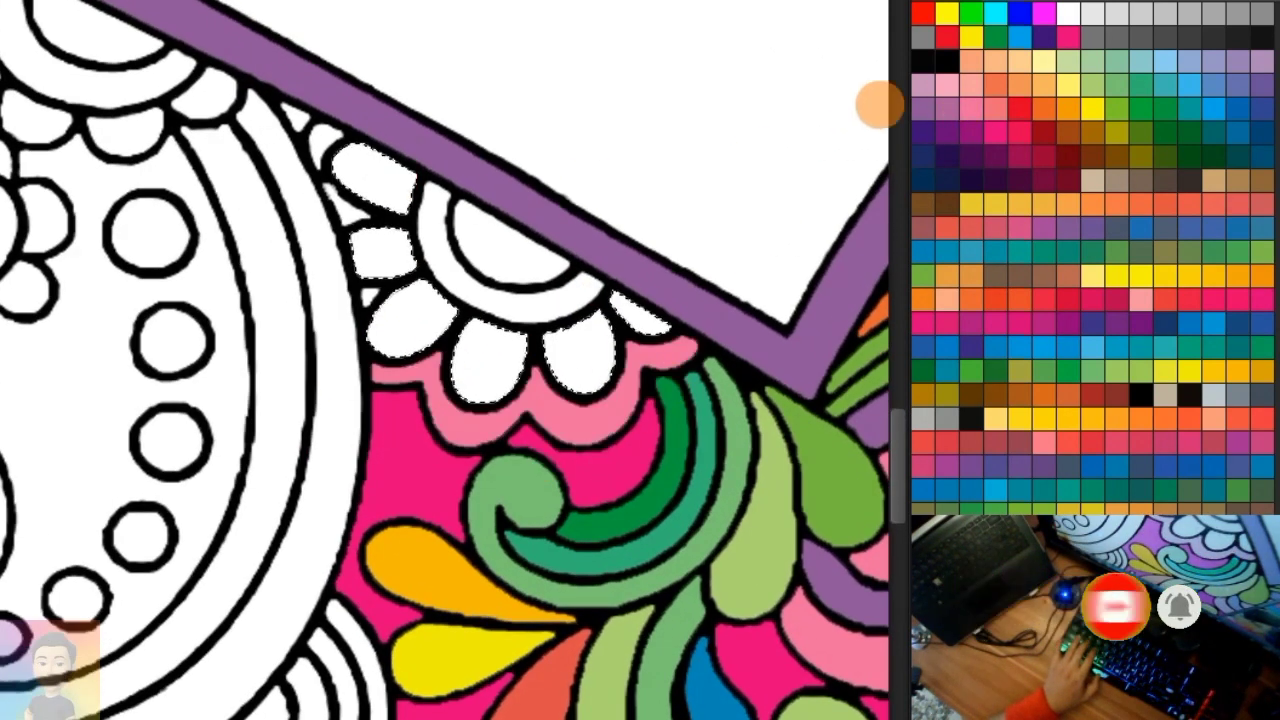
pyautogui.click(375, 175)
pyautogui.click(385, 250)
pyautogui.click(405, 318)
pyautogui.click(490, 365)
pyautogui.click(580, 355)
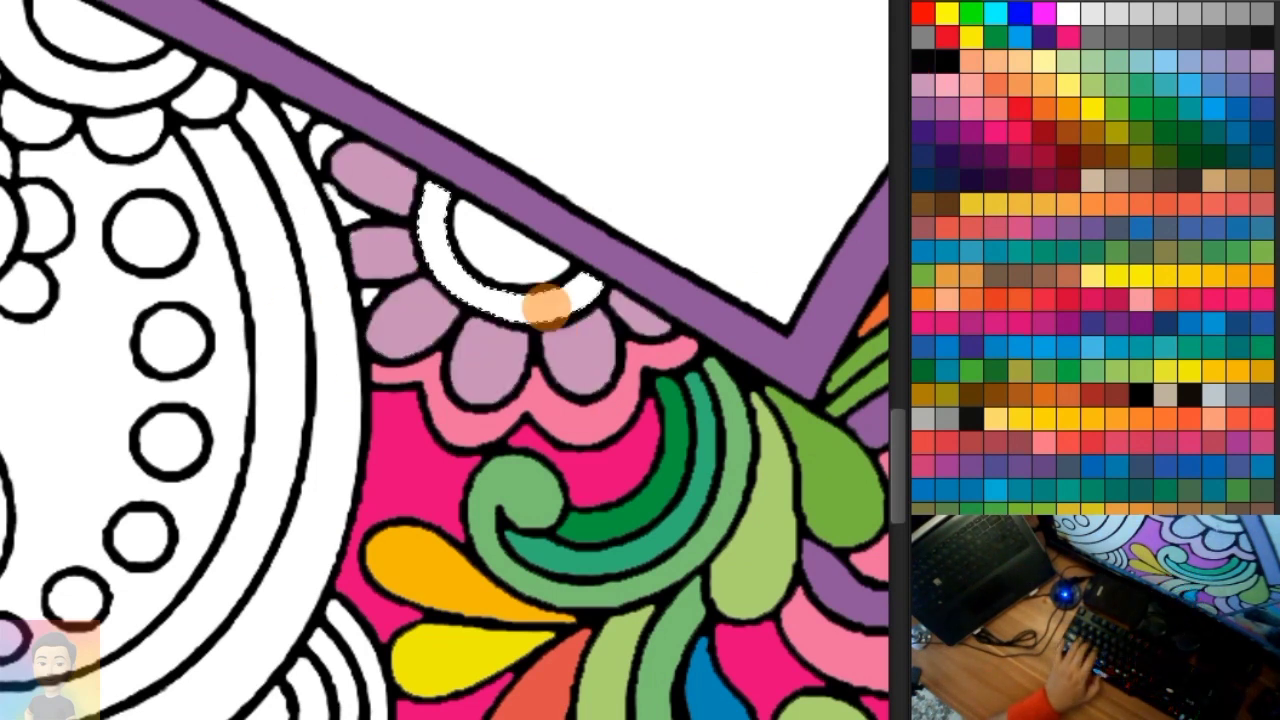
# Paint the flower's crescent green, its half-circle red, and the small triangles pink
pyautogui.click(920, 272)
pyautogui.moveTo(505, 298); pyautogui.dragTo(418, 272)
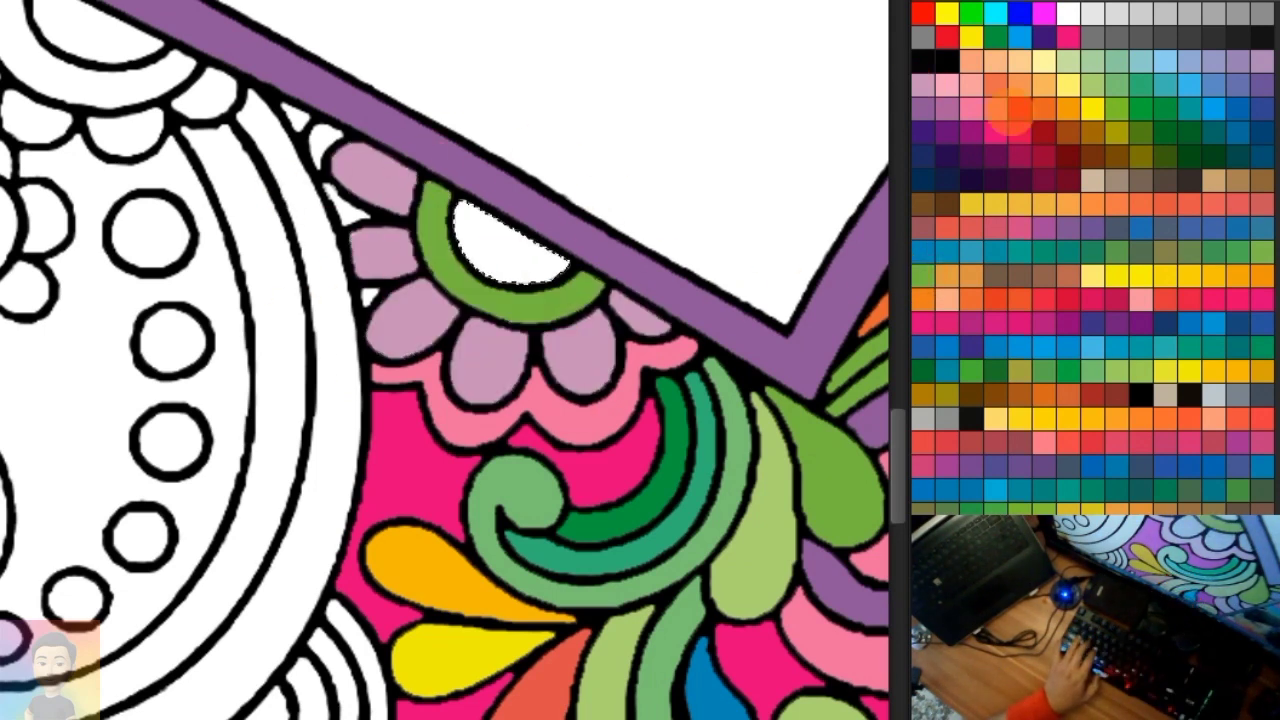
pyautogui.click(1010, 112)
pyautogui.moveTo(470, 230); pyautogui.dragTo(550, 222)
pyautogui.scroll(2, 358, 186)
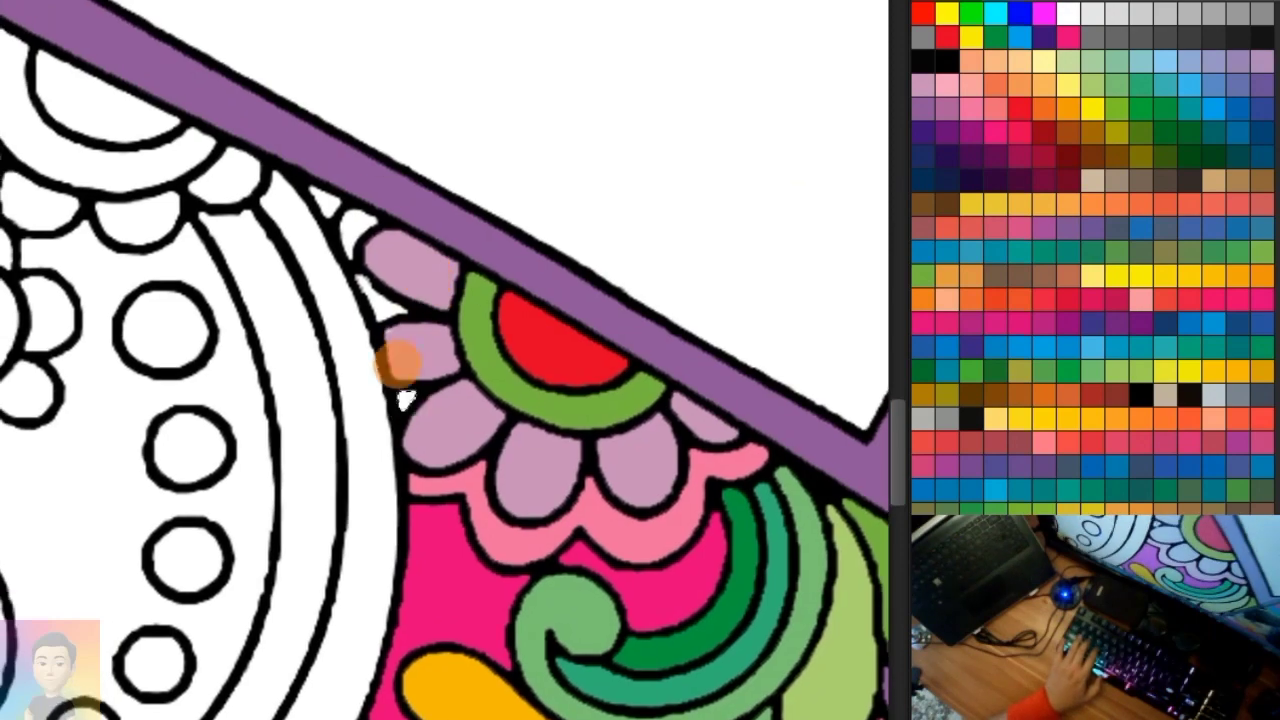
pyautogui.click(962, 110)
pyautogui.moveTo(325, 200); pyautogui.dragTo(368, 292)
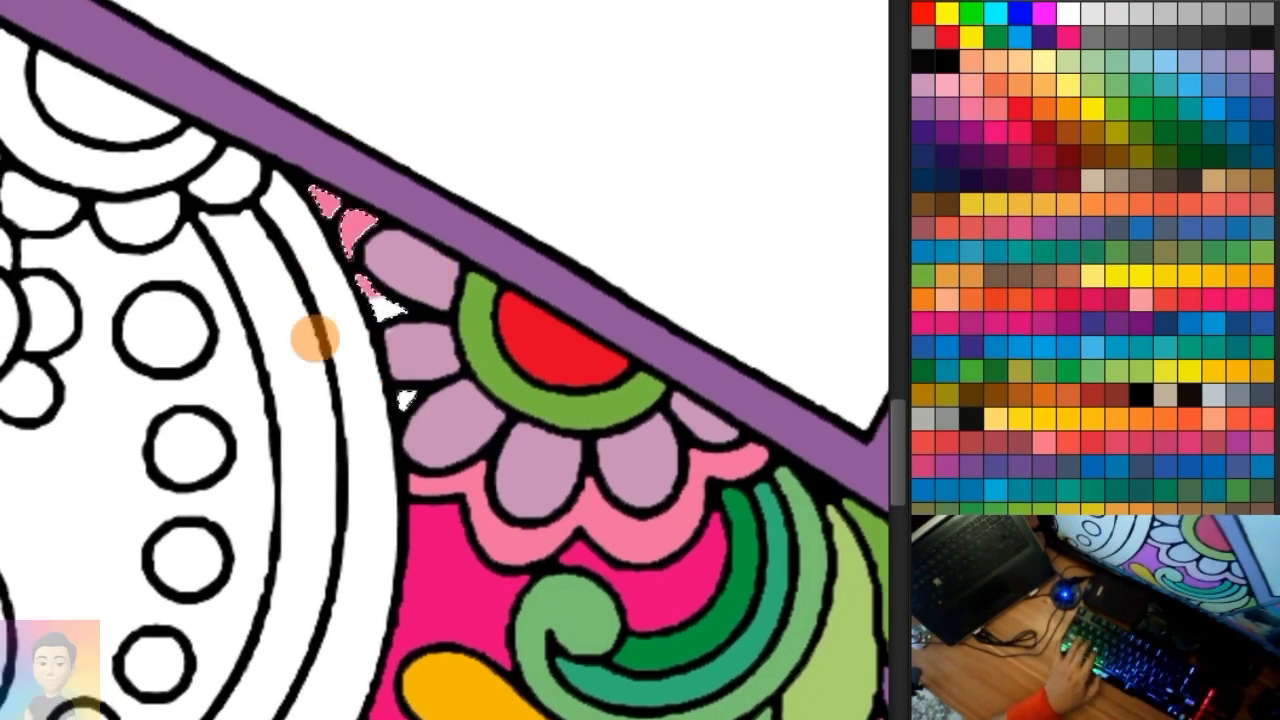
# Color the arcs golden brown, blue, red, brown, orange and light green
pyautogui.scroll(-3, 500, 378)
pyautogui.scroll(3, 610, 485)
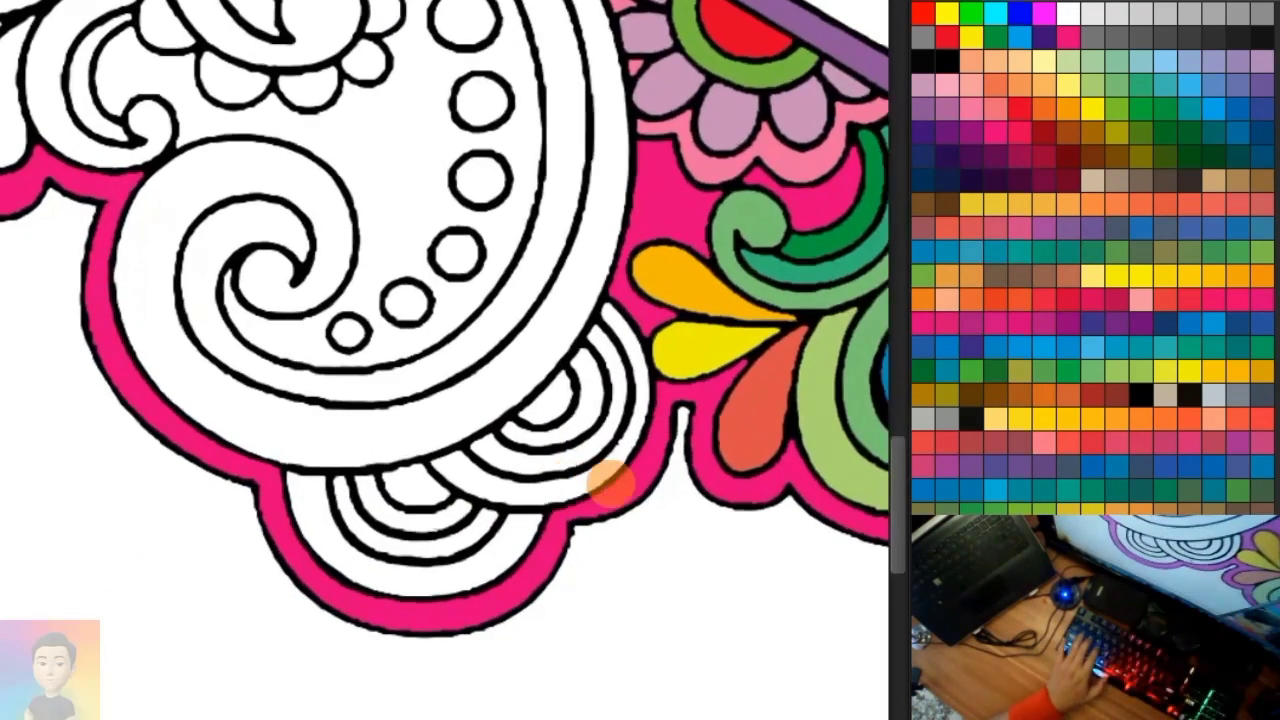
pyautogui.moveTo(630, 348); pyautogui.dragTo(437, 484)
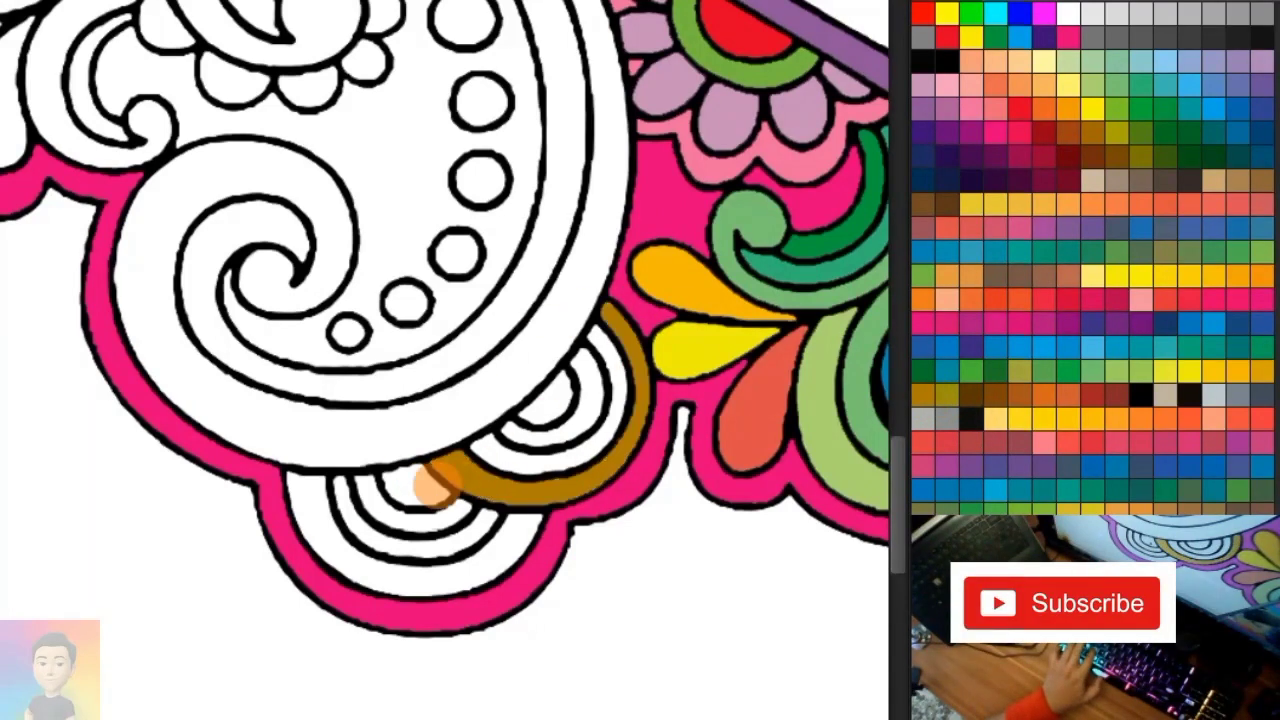
pyautogui.moveTo(515, 425); pyautogui.dragTo(455, 440)
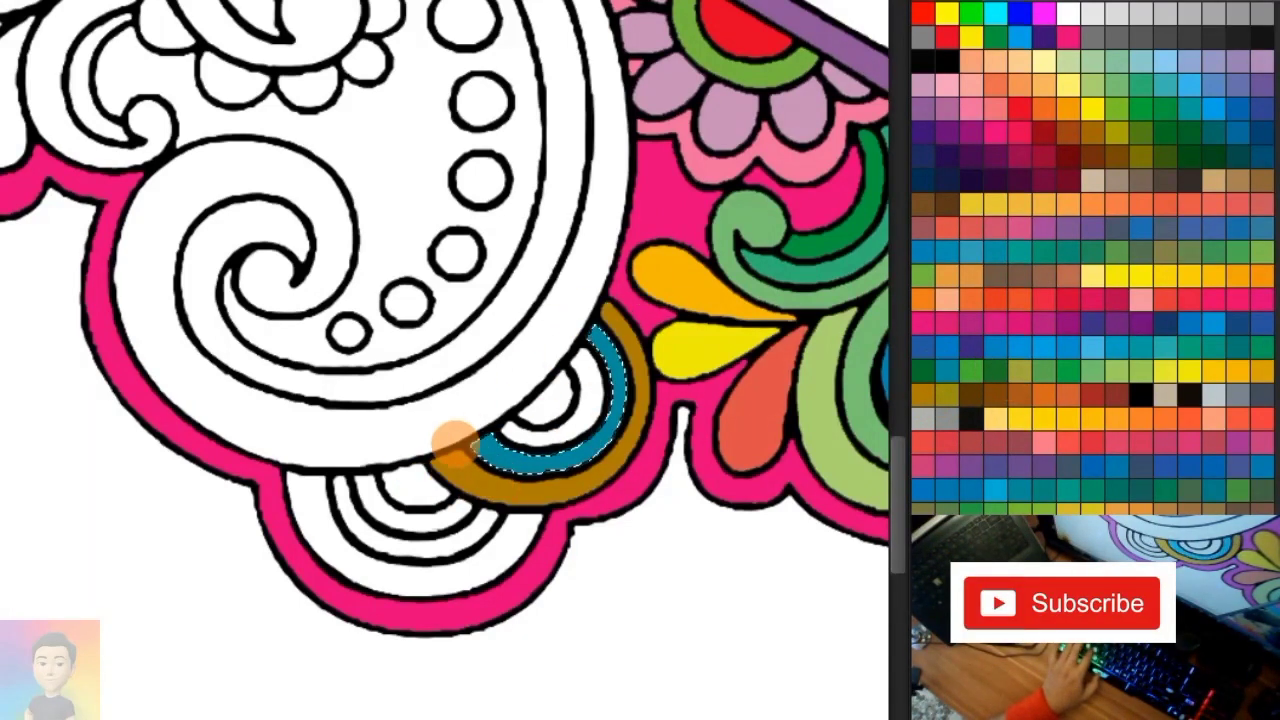
pyautogui.moveTo(588, 358); pyautogui.dragTo(492, 450)
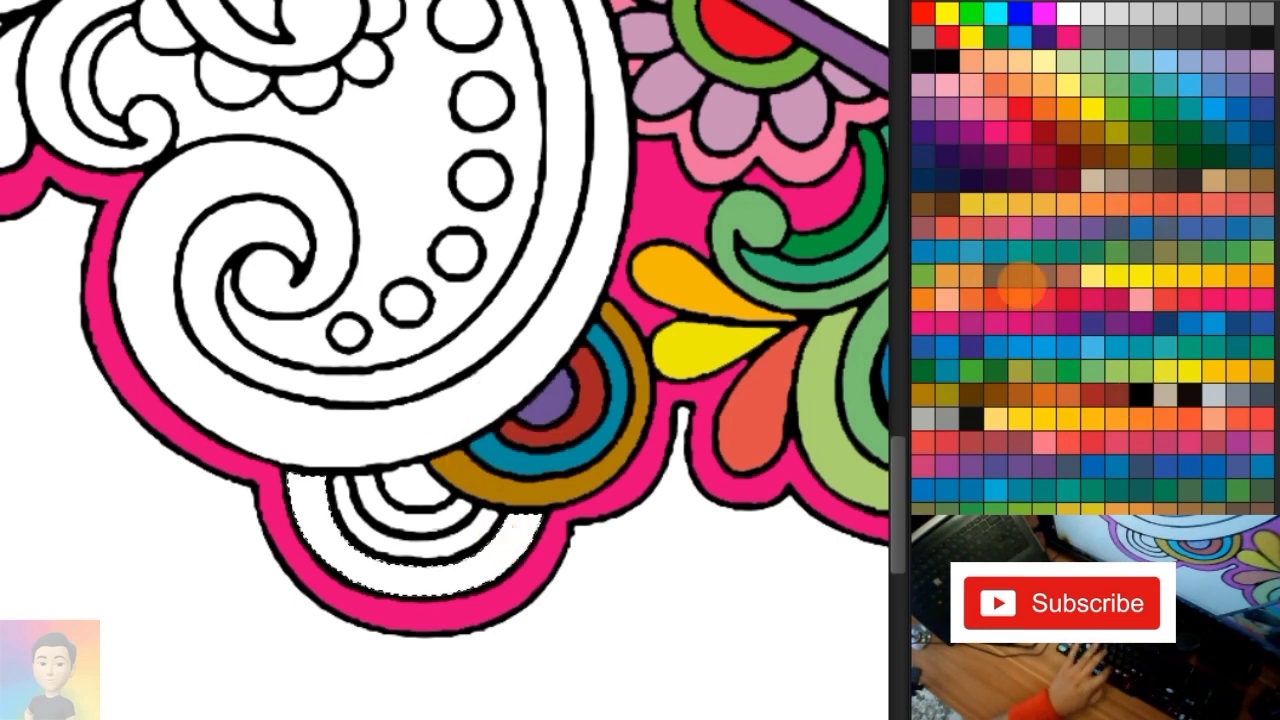
pyautogui.moveTo(535, 520)
pyautogui.mouseDown()
pyautogui.moveTo(430, 570)
pyautogui.moveTo(272, 487)
pyautogui.mouseUp()
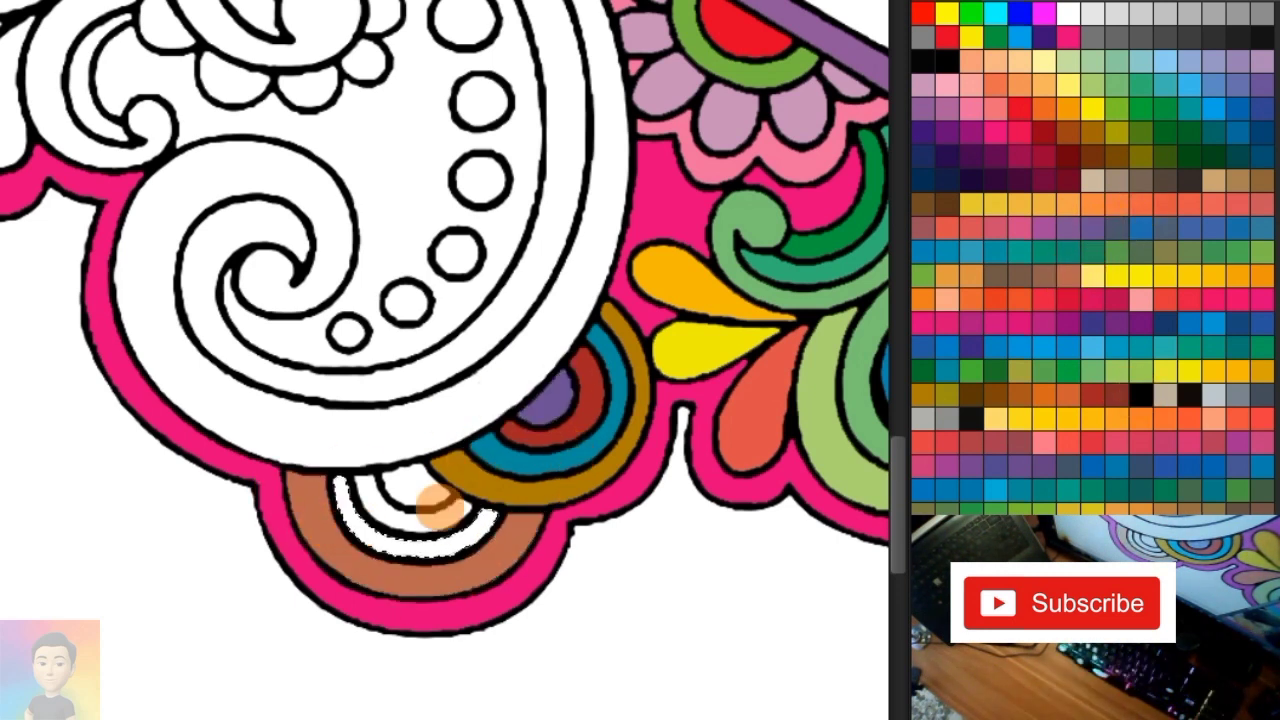
pyautogui.moveTo(495, 515); pyautogui.dragTo(345, 500)
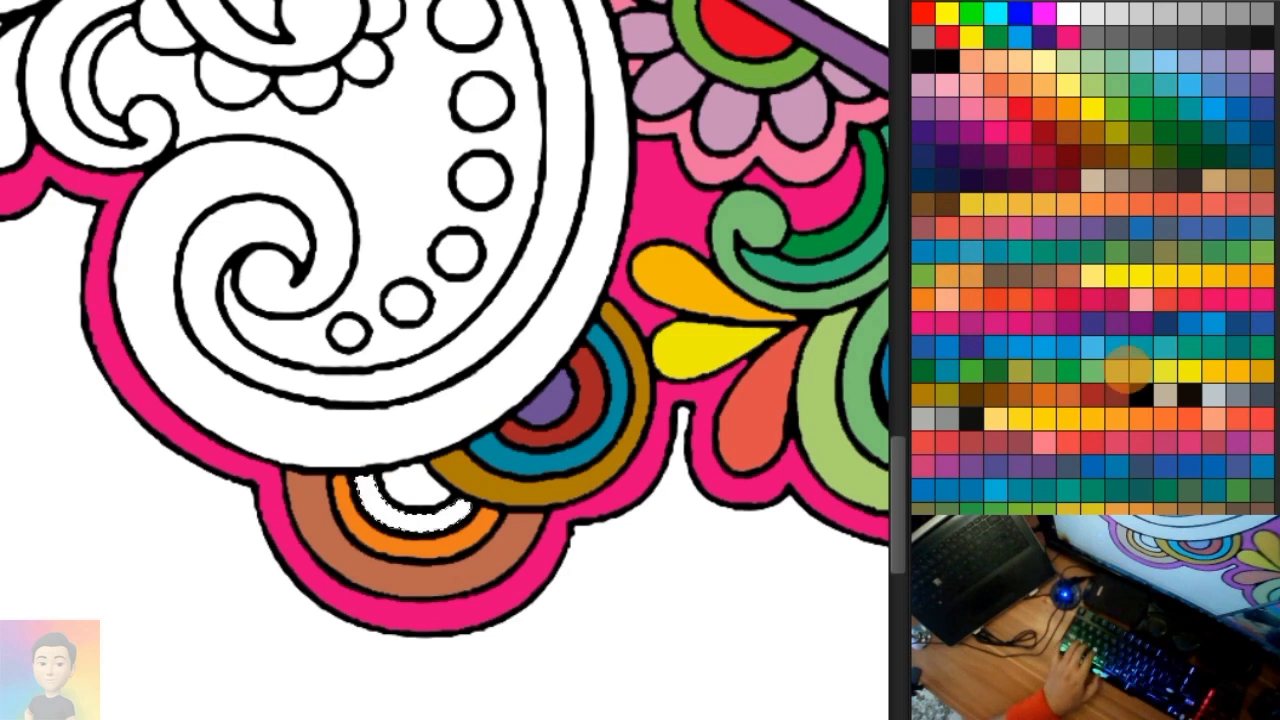
pyautogui.moveTo(468, 514); pyautogui.dragTo(372, 487)
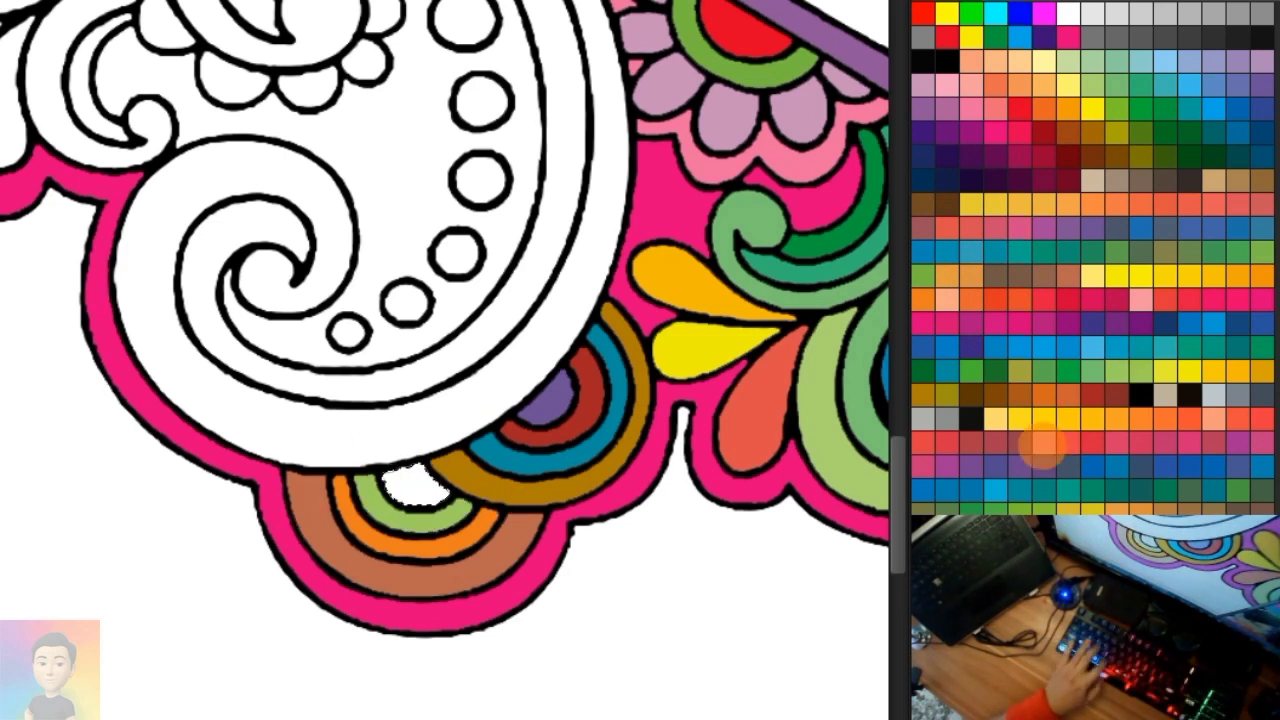
# Fill the paisley interior and the gap between its swirls pink
pyautogui.scroll(-2, 565, 460)
pyautogui.scroll(2, 500, 237)
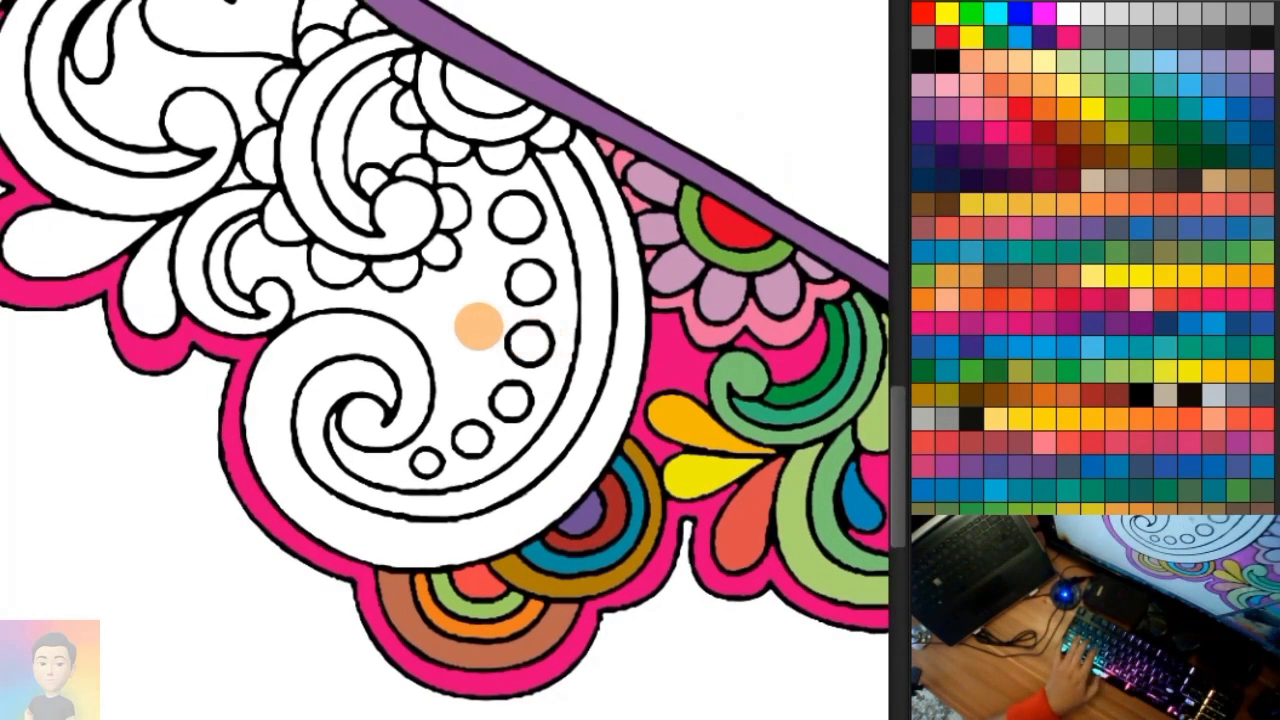
pyautogui.click(471, 323)
pyautogui.moveTo(489, 100)
pyautogui.mouseDown()
pyautogui.moveTo(606, 206)
pyautogui.moveTo(423, 380)
pyautogui.moveTo(466, 429)
pyautogui.moveTo(235, 333)
pyautogui.moveTo(251, 200)
pyautogui.mouseUp()
pyautogui.hotkey('ctrl', 'd')
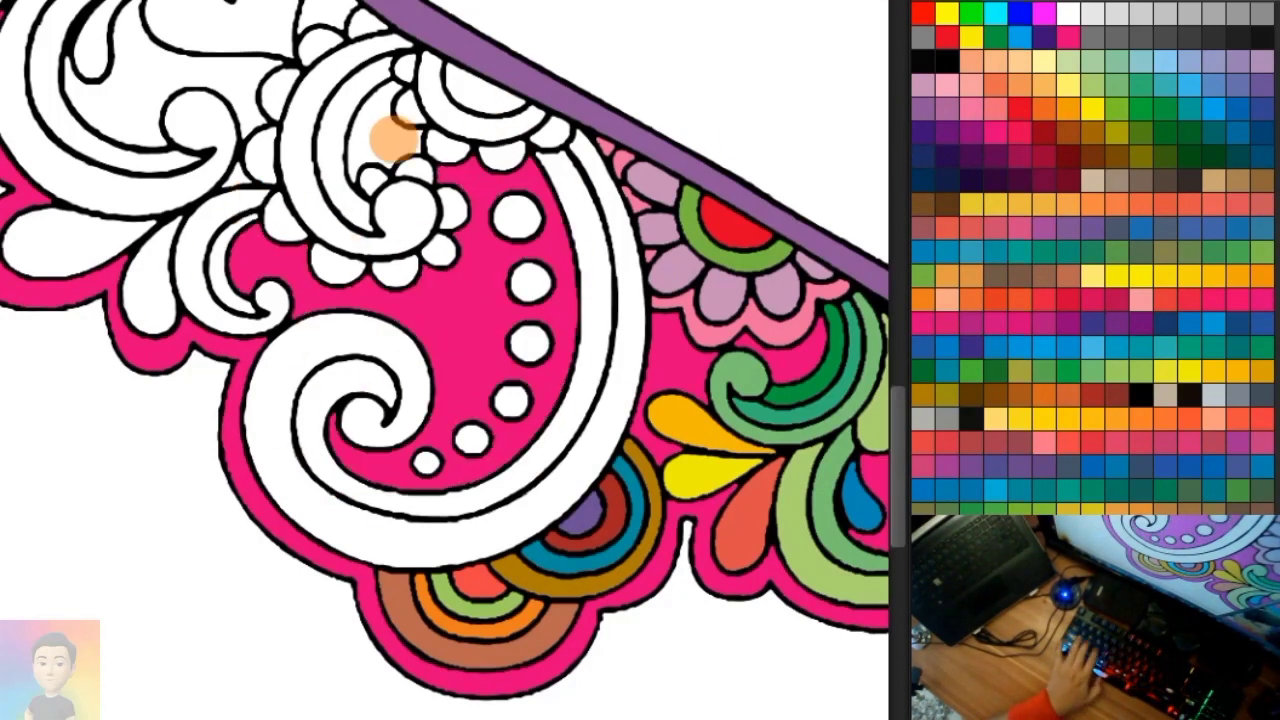
pyautogui.moveTo(297, 130); pyautogui.dragTo(378, 200)
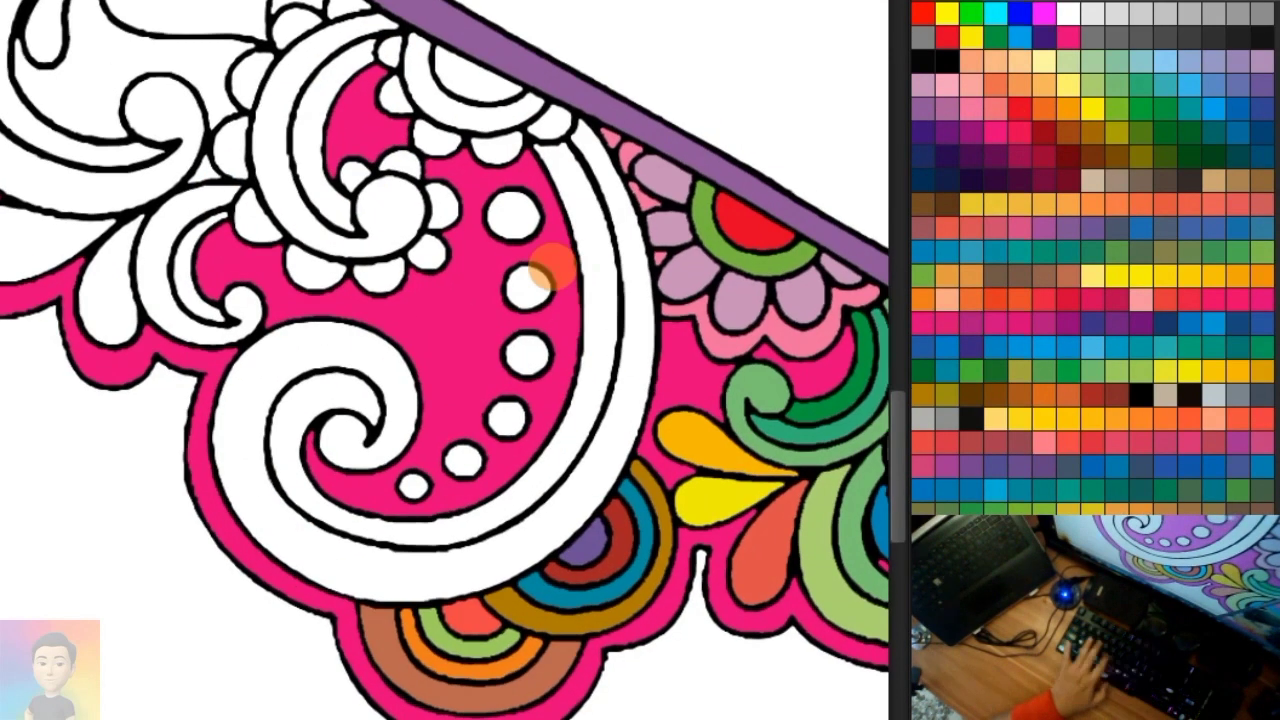
# Paint a green stripe in the swirl band and the six paisley dots light purple
pyautogui.scroll(1, 560, 300)
pyautogui.click(586, 323)
pyautogui.moveTo(470, 198)
pyautogui.mouseDown()
pyautogui.moveTo(486, 414)
pyautogui.moveTo(277, 563)
pyautogui.moveTo(343, 457)
pyautogui.moveTo(355, 365)
pyautogui.moveTo(423, 451)
pyautogui.moveTo(286, 363)
pyautogui.moveTo(320, 592)
pyautogui.moveTo(486, 586)
pyautogui.moveTo(508, 234)
pyautogui.moveTo(609, 286)
pyautogui.mouseUp()
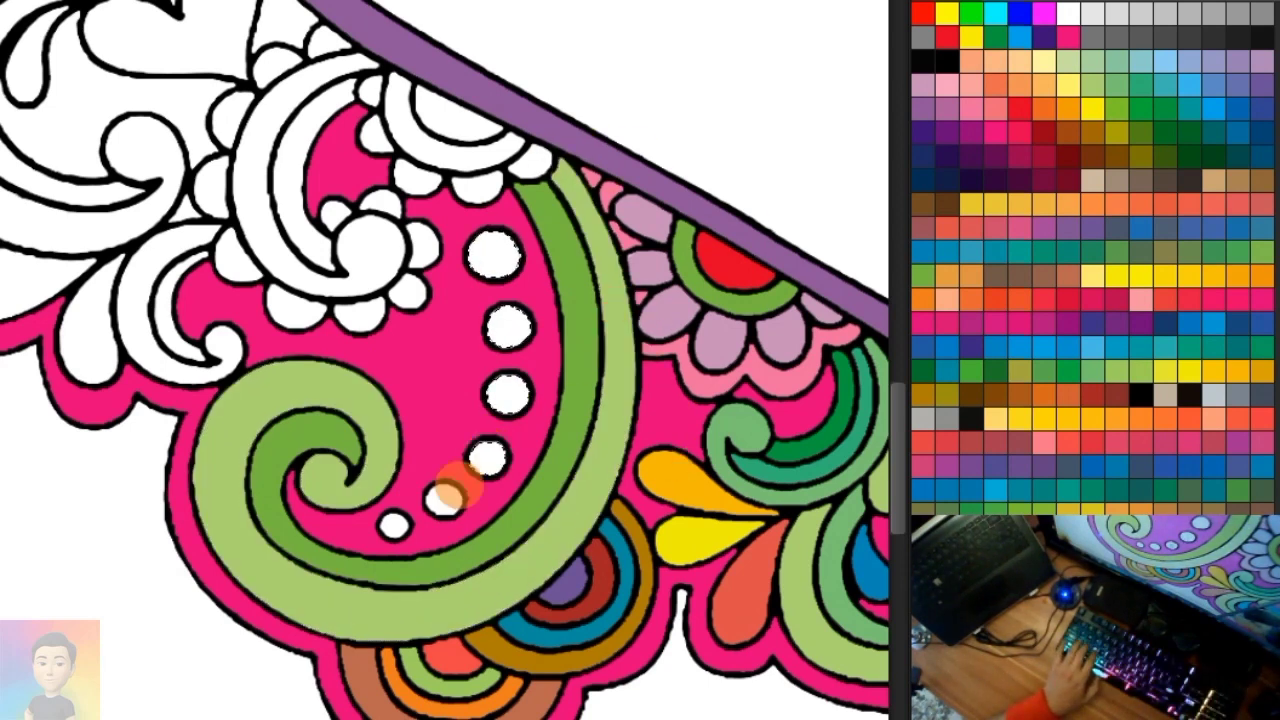
pyautogui.click(494, 256)
pyautogui.click(510, 327)
pyautogui.click(508, 393)
pyautogui.click(487, 458)
pyautogui.click(443, 498)
pyautogui.click(393, 524)
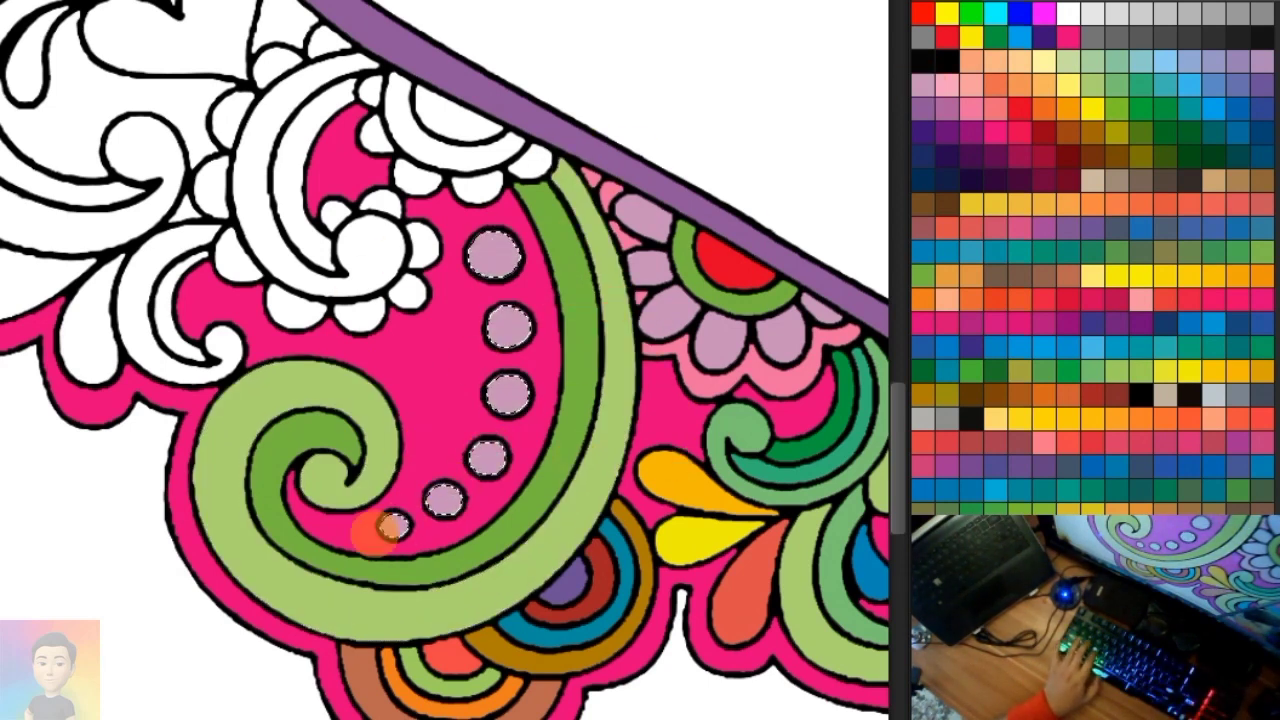
# Color the half-flower's crescent blue, its semicircle dark red, and its petals mauve
pyautogui.scroll(2, 467, 256)
pyautogui.scroll(2, 475, 285)
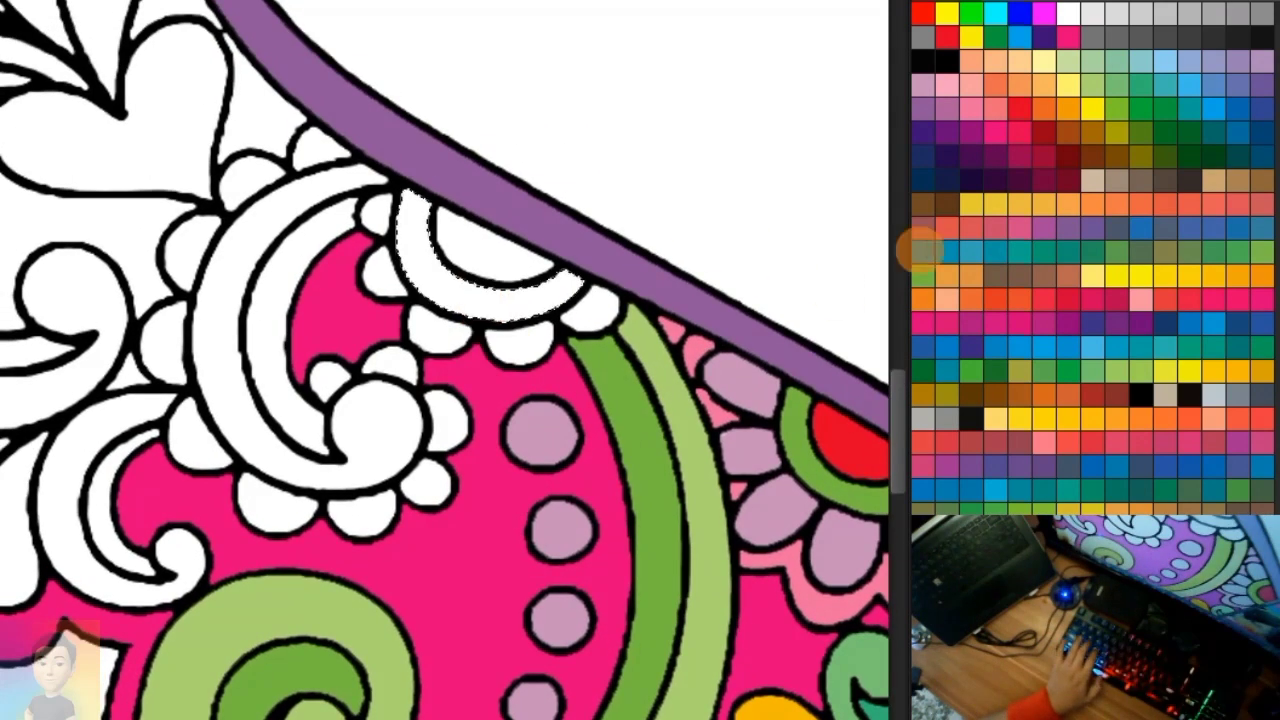
pyautogui.moveTo(478, 212); pyautogui.dragTo(608, 251)
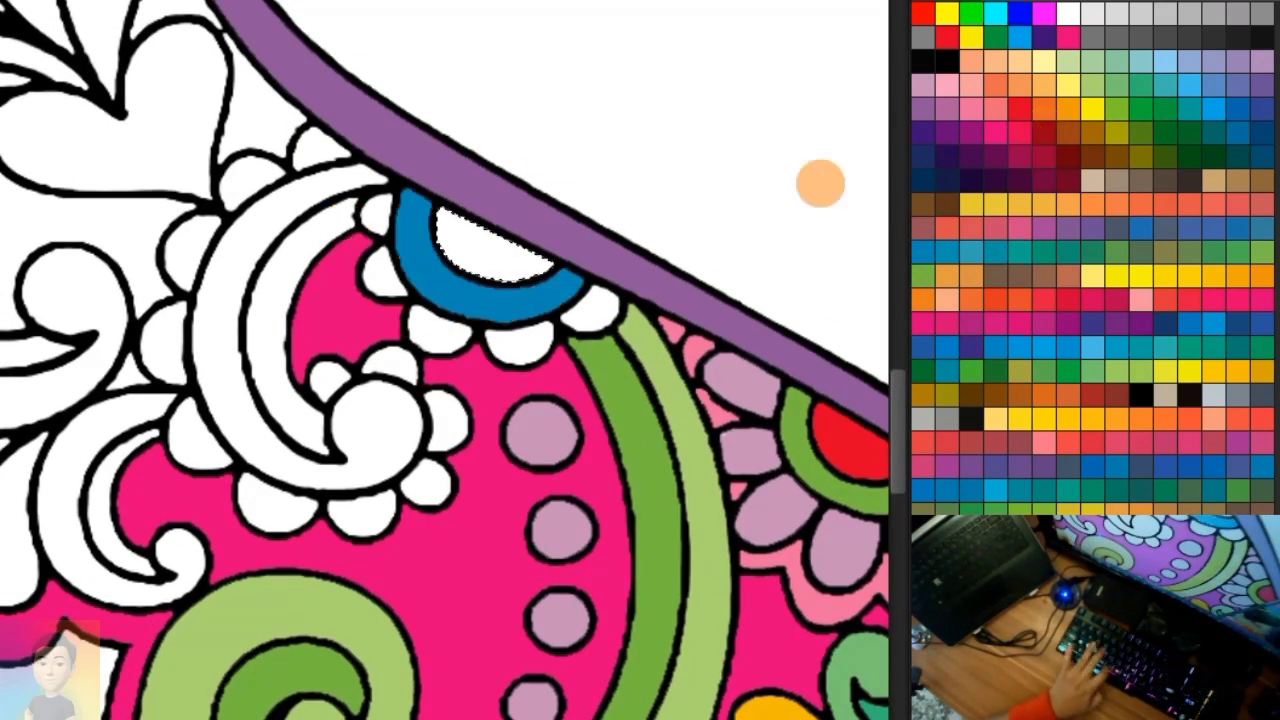
pyautogui.click(490, 248)
pyautogui.click(920, 123)
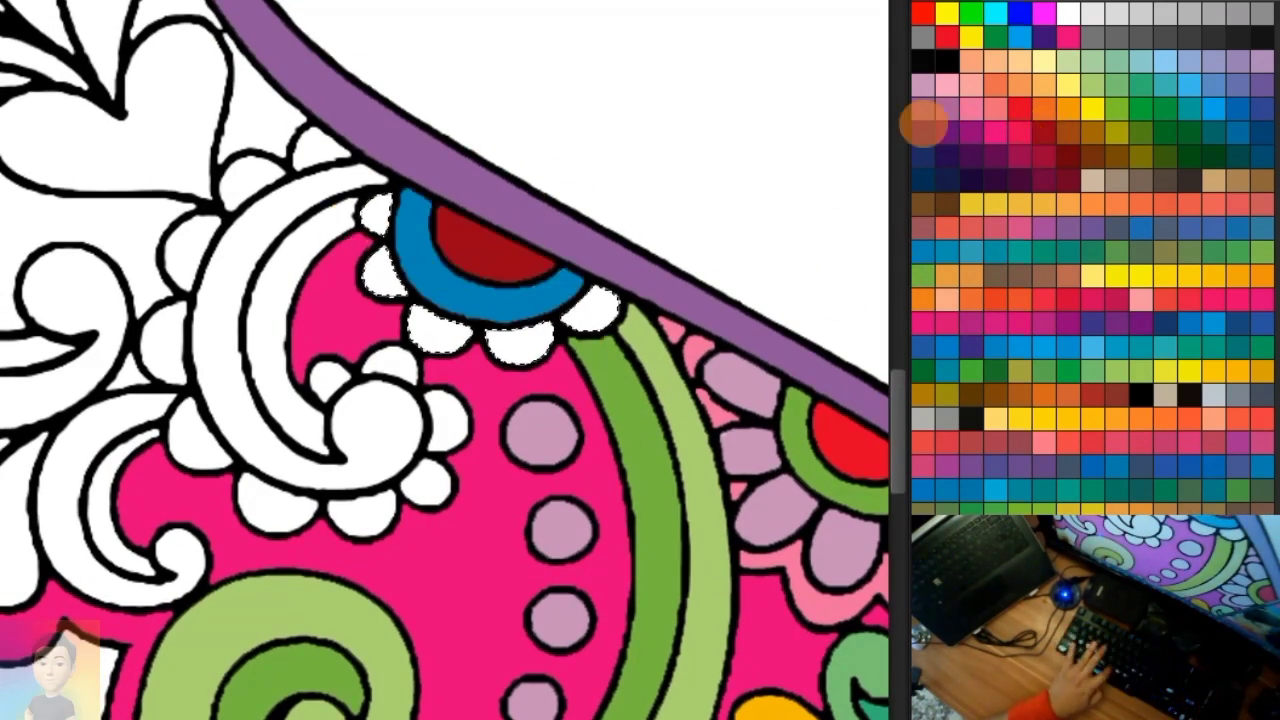
pyautogui.moveTo(503, 266); pyautogui.dragTo(573, 365)
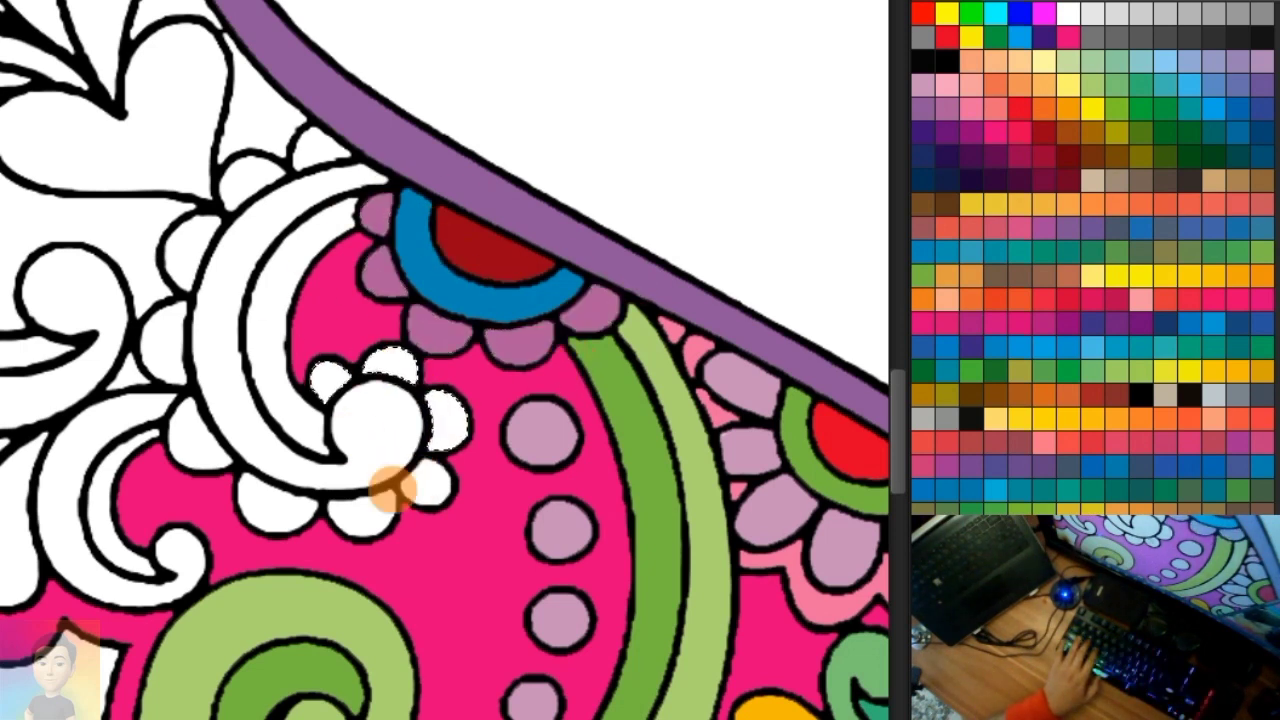
# Paint the swirl's petals pink, its inner band green and outer band teal
pyautogui.moveTo(392, 490)
pyautogui.mouseDown()
pyautogui.moveTo(194, 443)
pyautogui.moveTo(263, 177)
pyautogui.mouseUp()
pyautogui.click(977, 110)
pyautogui.moveTo(185, 245); pyautogui.dragTo(357, 138)
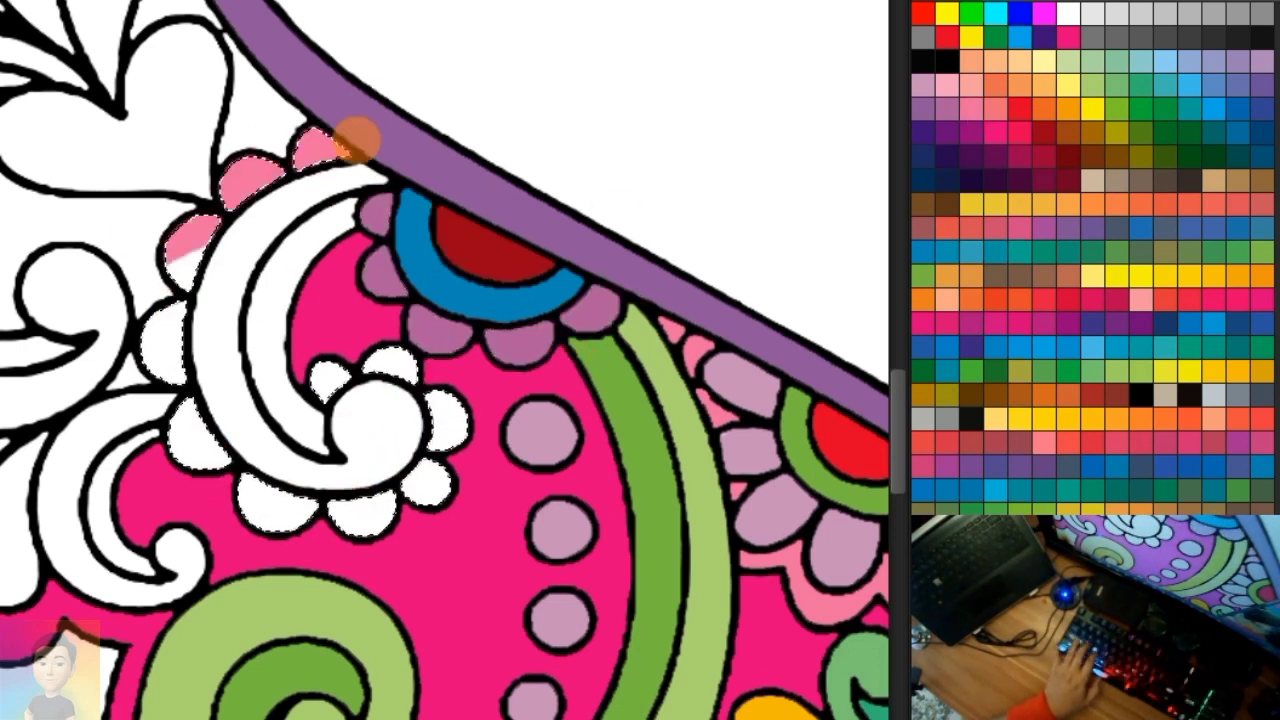
pyautogui.moveTo(160, 330)
pyautogui.mouseDown()
pyautogui.moveTo(251, 486)
pyautogui.moveTo(500, 443)
pyautogui.moveTo(330, 370)
pyautogui.mouseUp()
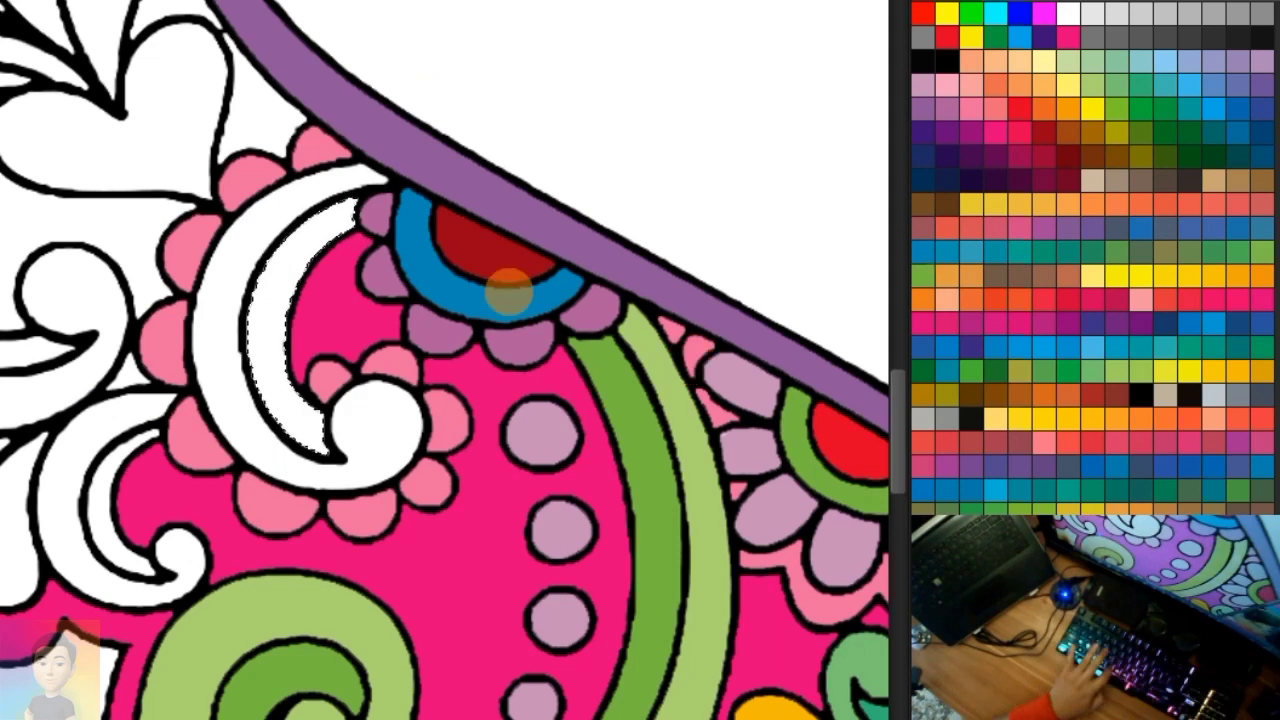
pyautogui.moveTo(355, 205); pyautogui.dragTo(230, 443)
pyautogui.click(1143, 86)
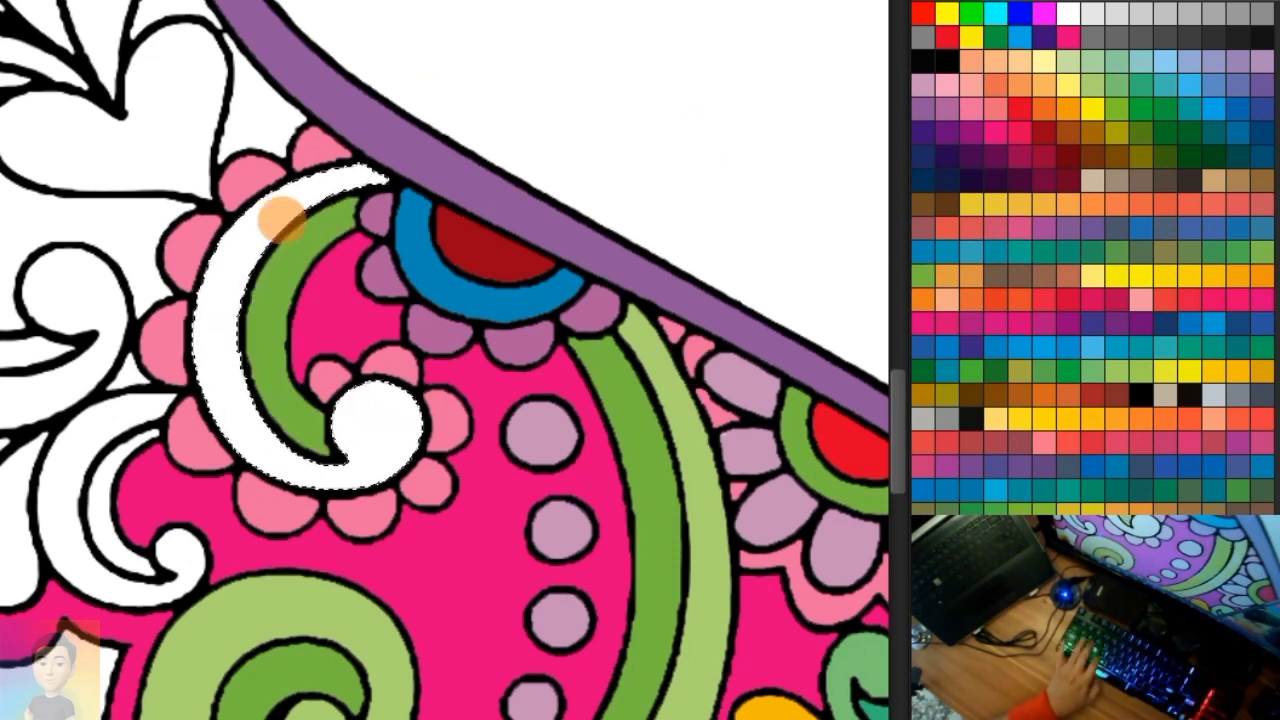
pyautogui.moveTo(277, 214)
pyautogui.mouseDown()
pyautogui.moveTo(214, 414)
pyautogui.moveTo(405, 466)
pyautogui.mouseUp()
pyautogui.hotkey('ctrl', 'd')
pyautogui.scroll(-3, 405, 466)
# Color the crescent light green, outer swirl medium green, teardrop purple, lower-left area lavender
pyautogui.scroll(3, 452, 487)
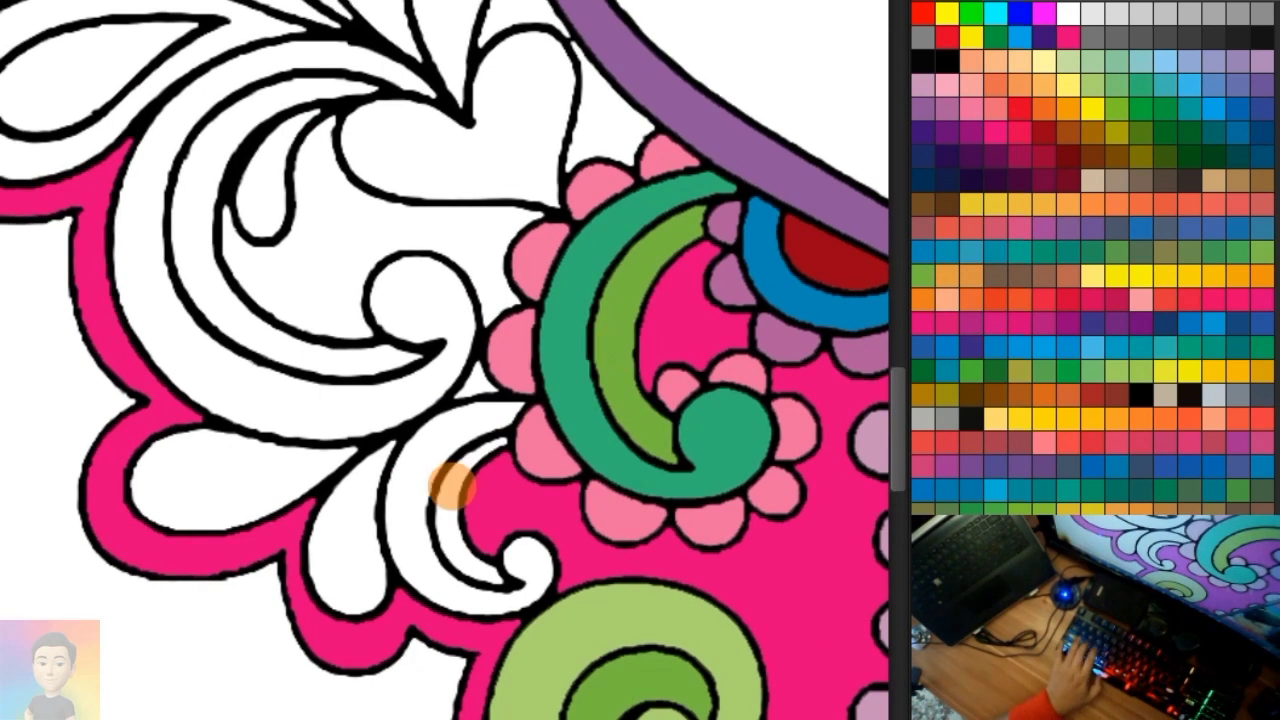
pyautogui.moveTo(498, 442); pyautogui.dragTo(485, 582)
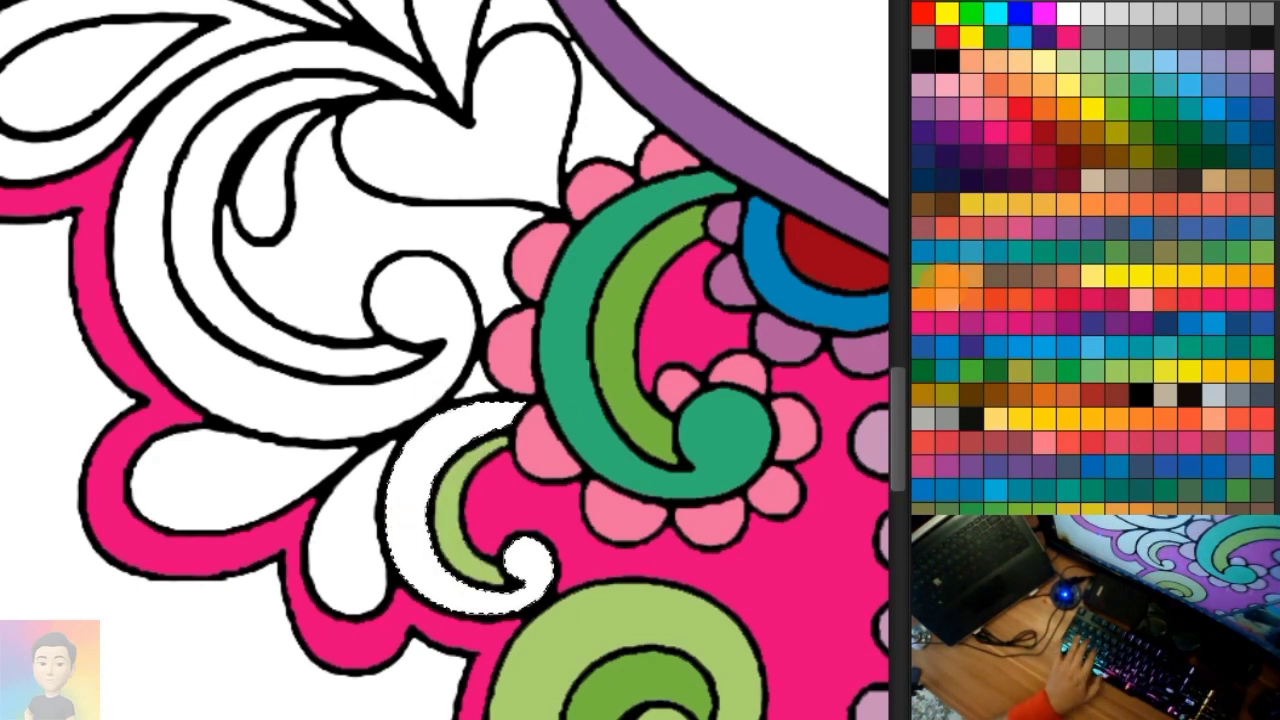
pyautogui.click(924, 274)
pyautogui.moveTo(480, 410)
pyautogui.mouseDown()
pyautogui.moveTo(457, 443)
pyautogui.moveTo(420, 614)
pyautogui.moveTo(375, 555)
pyautogui.mouseUp()
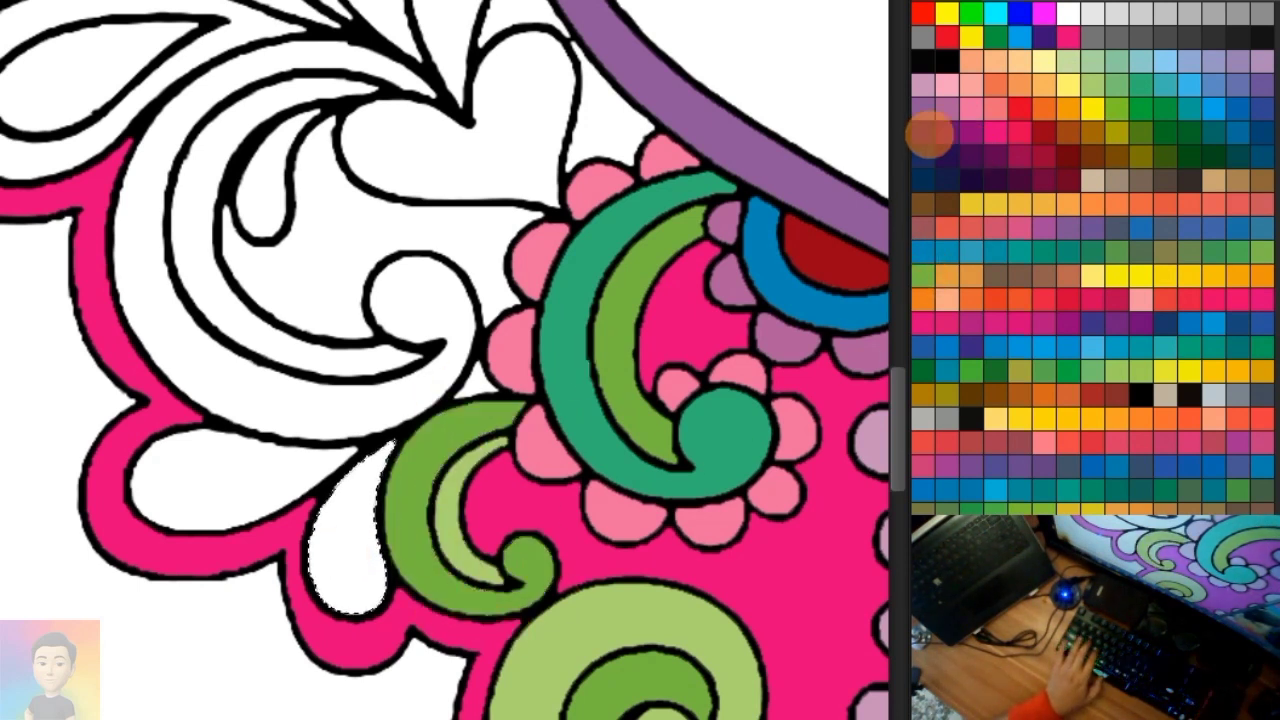
pyautogui.moveTo(437, 414); pyautogui.dragTo(390, 604)
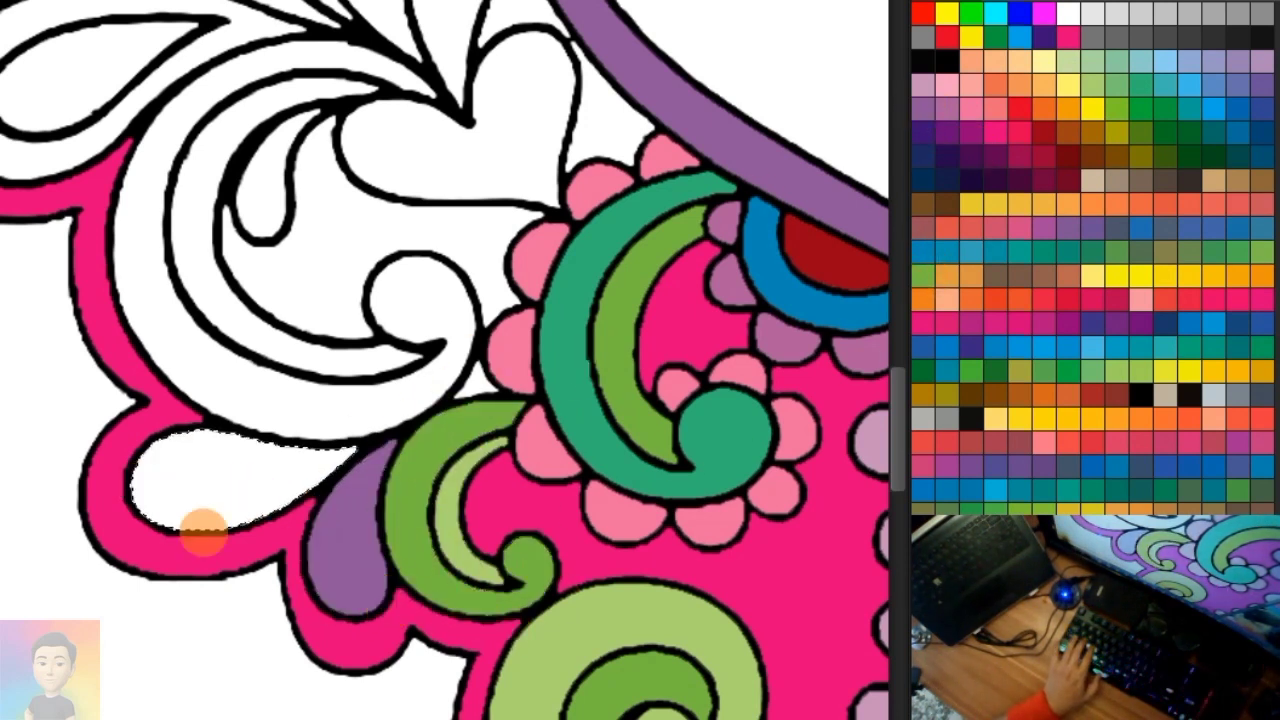
pyautogui.moveTo(163, 461); pyautogui.dragTo(366, 457)
# Fill the white gap beside the purple border pink
pyautogui.scroll(2, 343, 537)
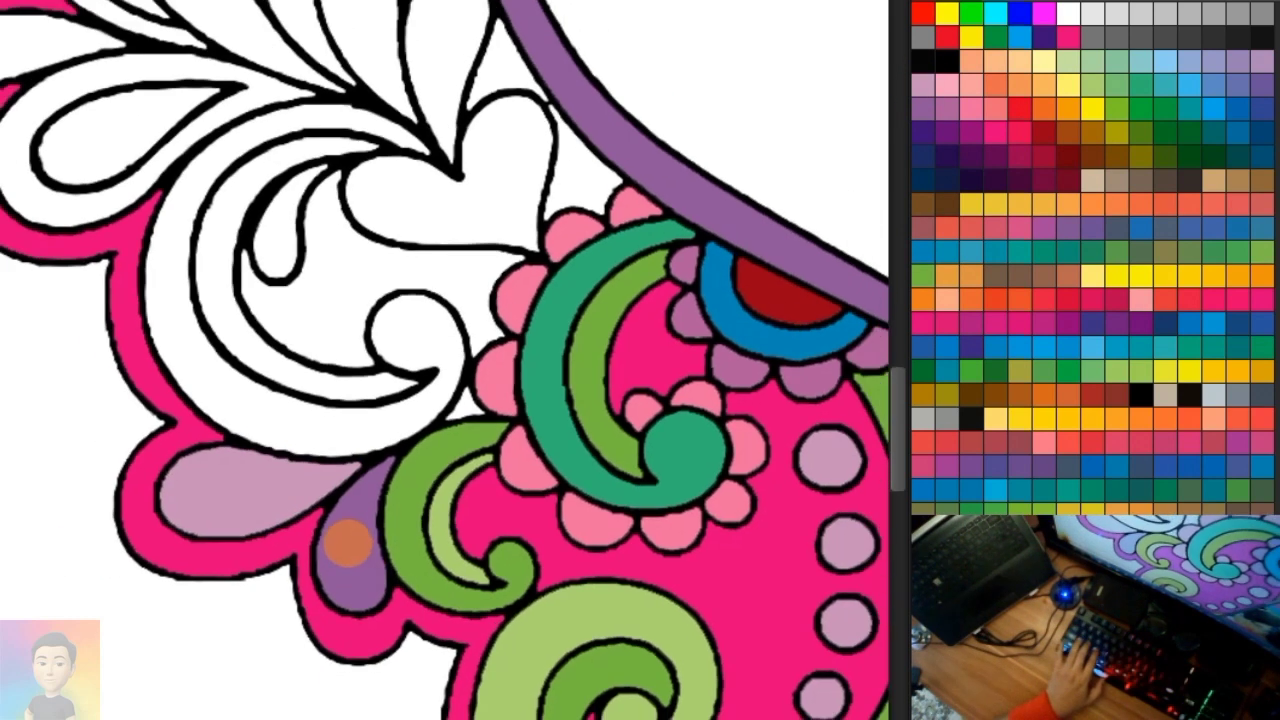
pyautogui.scroll(3, 414, 429)
pyautogui.click(520, 223)
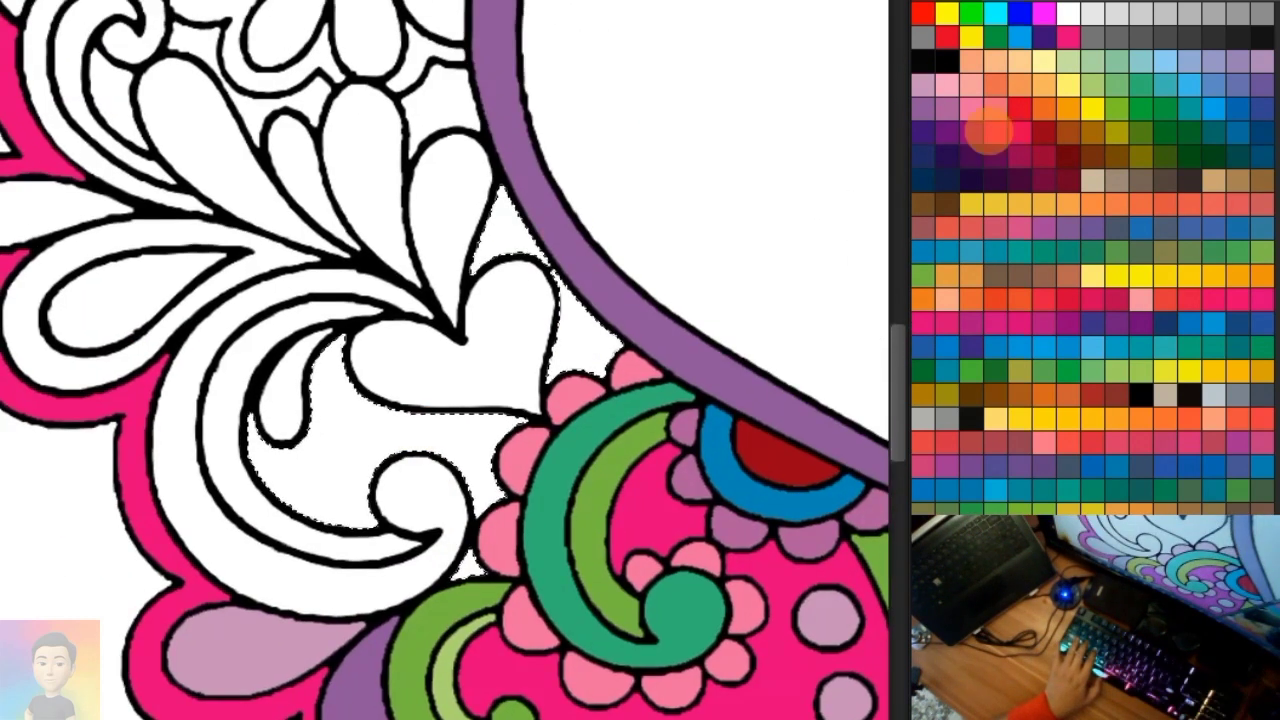
pyautogui.click(991, 129)
pyautogui.moveTo(414, 214)
pyautogui.mouseDown()
pyautogui.moveTo(722, 334)
pyautogui.moveTo(529, 529)
pyautogui.moveTo(194, 480)
pyautogui.mouseUp()
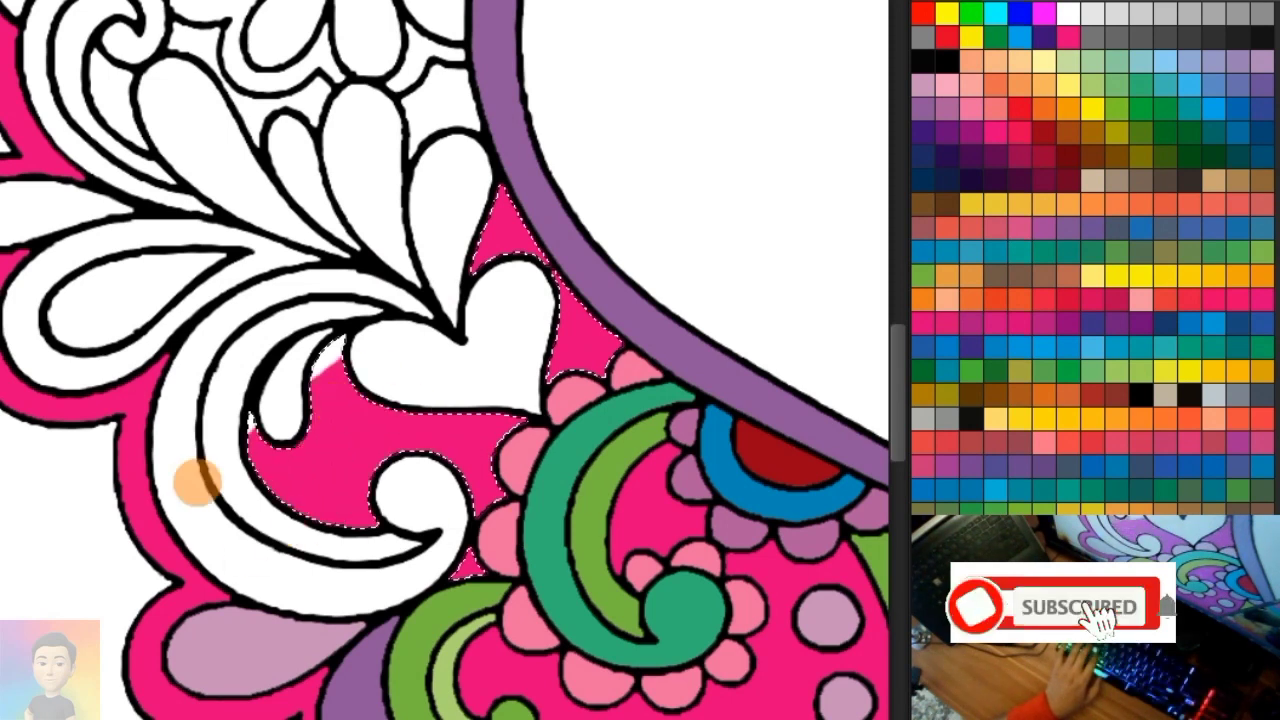
# Band the left swirl dark and light green, and fill the teardrop and small heart pink
pyautogui.click(248, 393)
pyautogui.click(1180, 140)
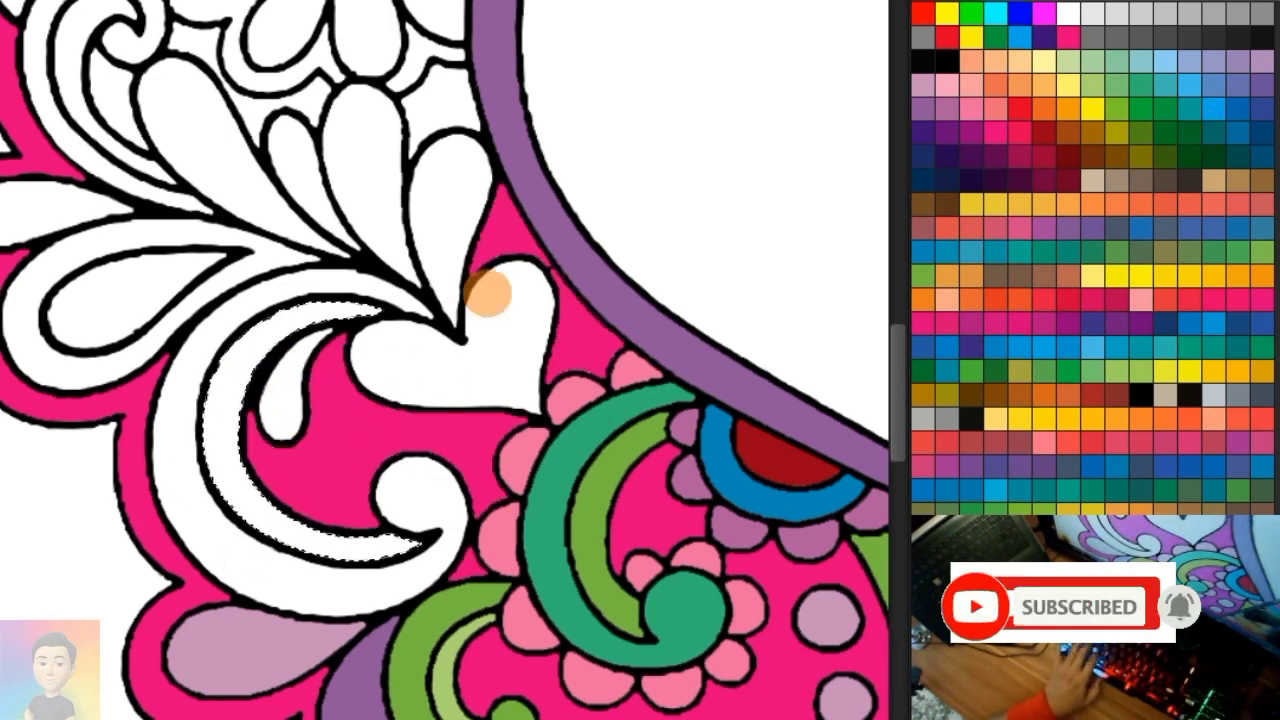
pyautogui.moveTo(491, 289)
pyautogui.mouseDown()
pyautogui.moveTo(186, 551)
pyautogui.moveTo(370, 603)
pyautogui.mouseUp()
pyautogui.click(240, 510)
pyautogui.click(926, 277)
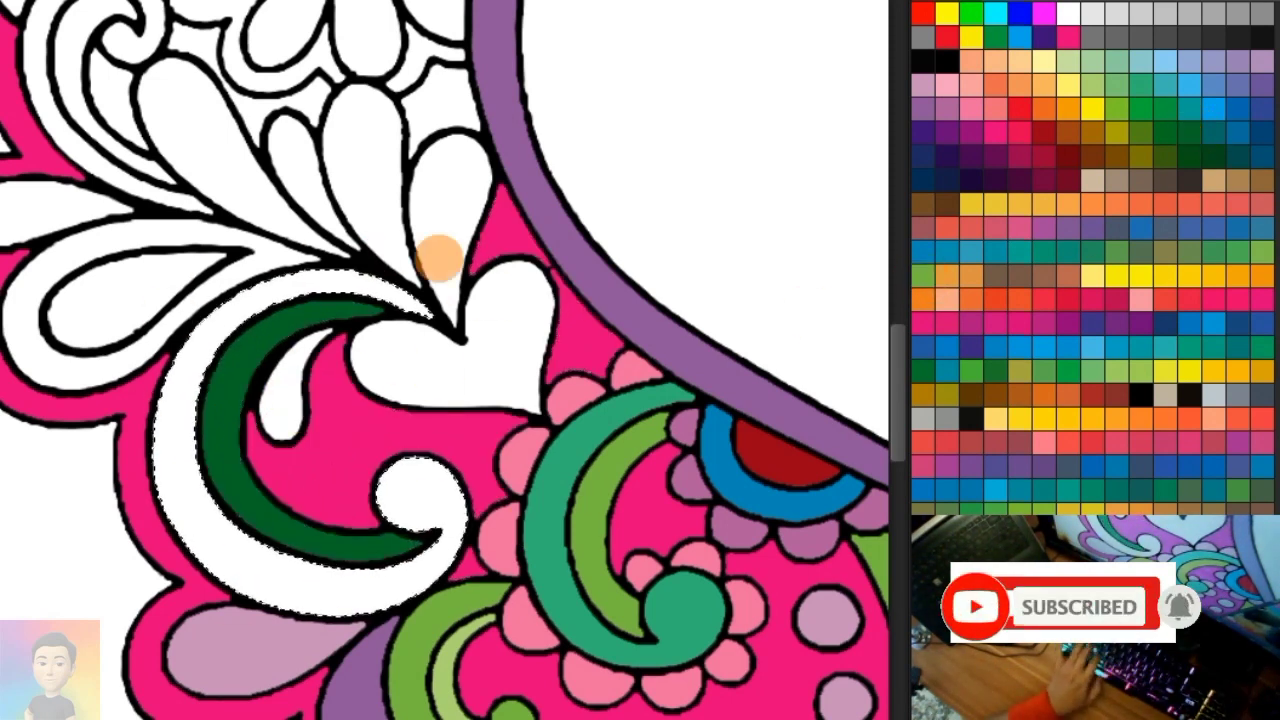
pyautogui.moveTo(437, 257)
pyautogui.mouseDown()
pyautogui.moveTo(391, 223)
pyautogui.moveTo(250, 620)
pyautogui.moveTo(319, 465)
pyautogui.moveTo(440, 520)
pyautogui.mouseUp()
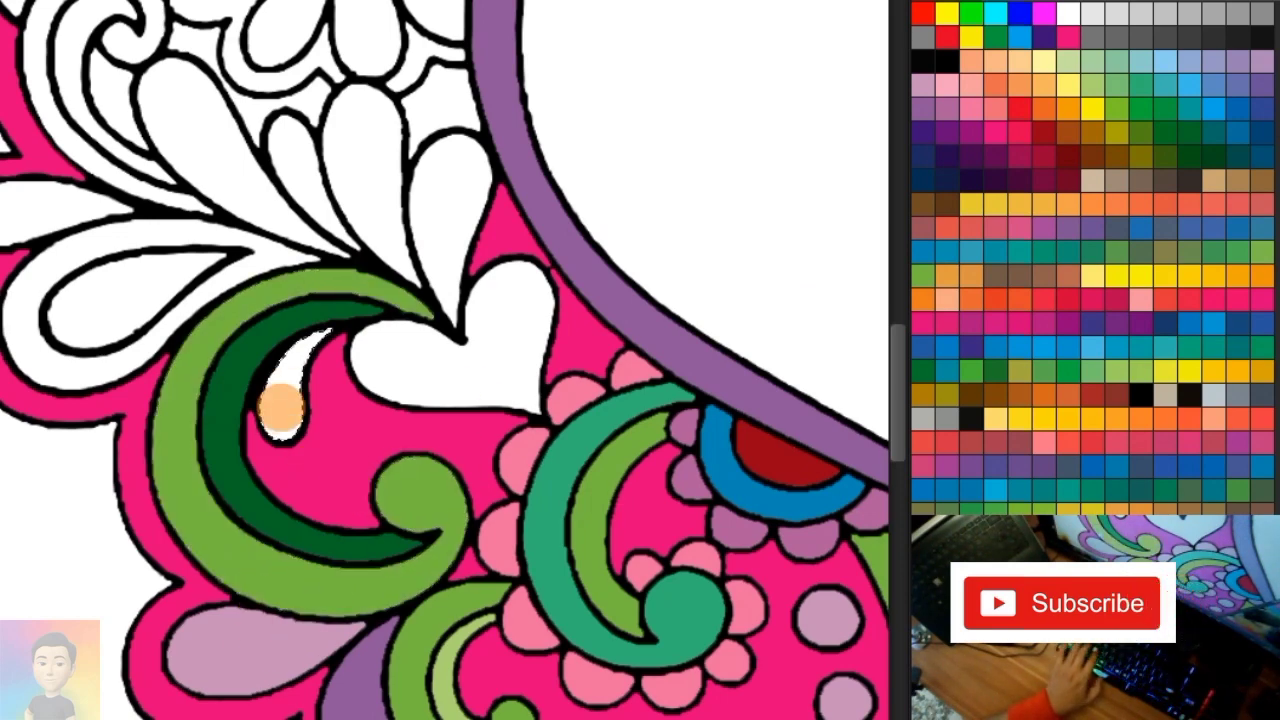
pyautogui.moveTo(233, 345); pyautogui.dragTo(290, 420)
pyautogui.moveTo(509, 357)
pyautogui.mouseDown()
pyautogui.moveTo(406, 366)
pyautogui.moveTo(414, 334)
pyautogui.mouseUp()
# Color the fan of teardrop petals brown, yellow, orange and blue
pyautogui.scroll(-2, 427, 420)
pyautogui.scroll(-1, 427, 420)
pyautogui.scroll(1, 457, 423)
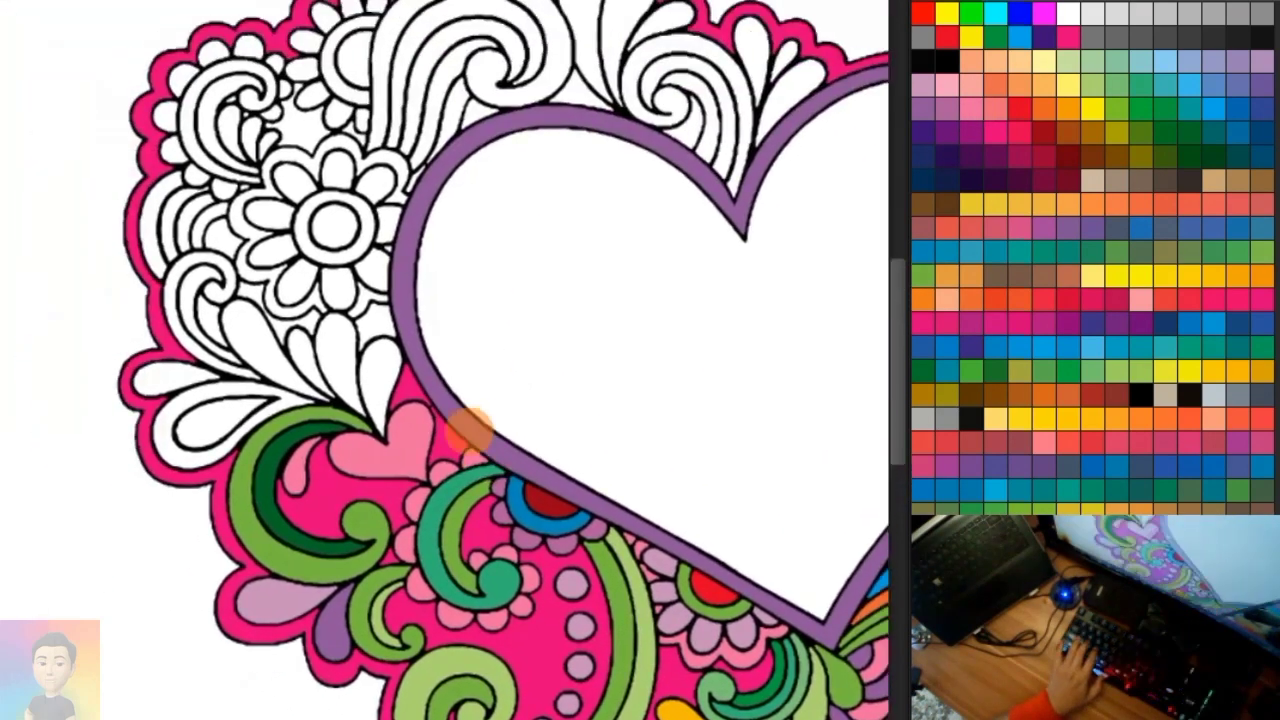
pyautogui.scroll(2, 306, 394)
pyautogui.scroll(1, 557, 370)
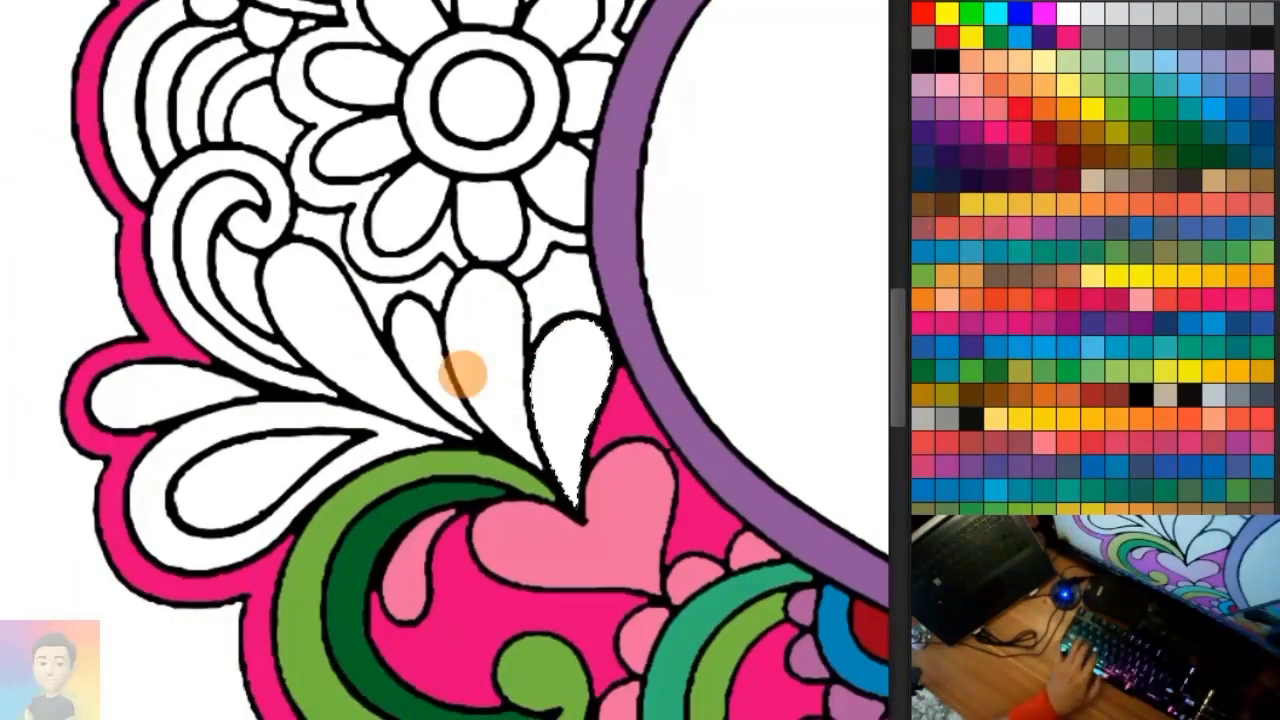
pyautogui.moveTo(566, 372); pyautogui.dragTo(573, 527)
pyautogui.moveTo(490, 300); pyautogui.dragTo(463, 432)
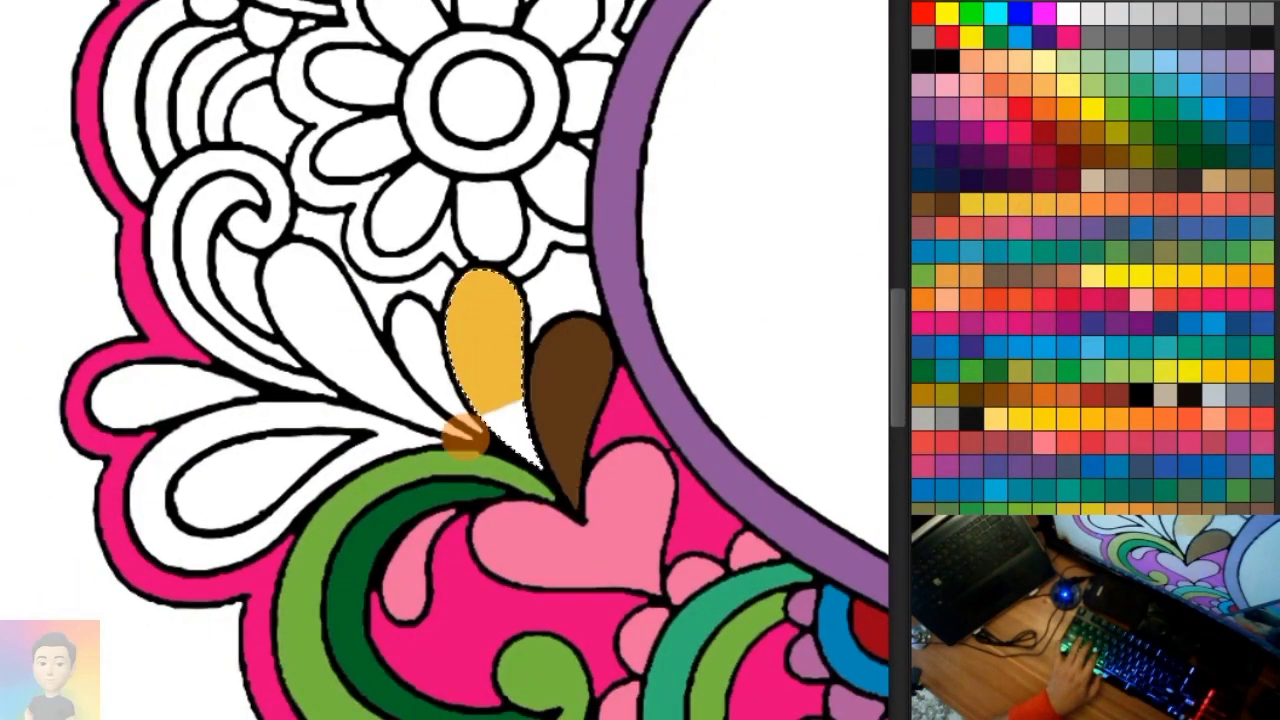
pyautogui.click(1097, 207)
pyautogui.moveTo(408, 310); pyautogui.dragTo(472, 440)
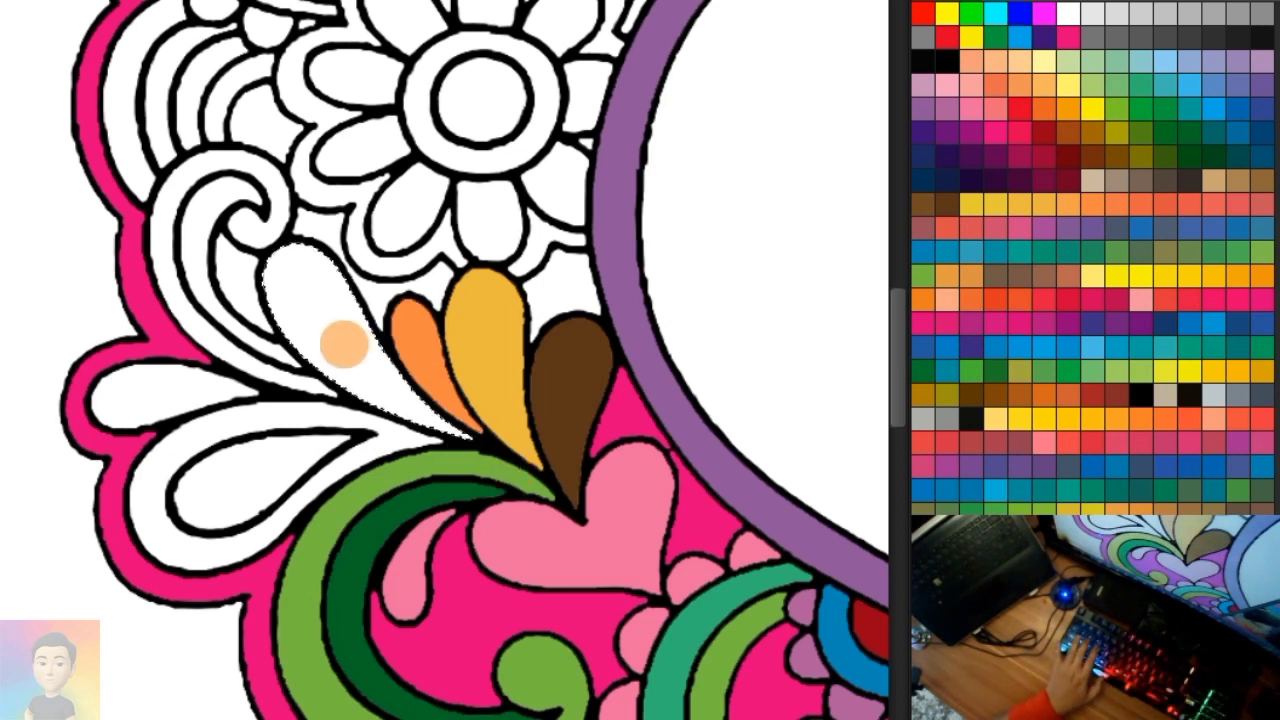
pyautogui.click(1141, 256)
pyautogui.moveTo(290, 268); pyautogui.dragTo(437, 477)
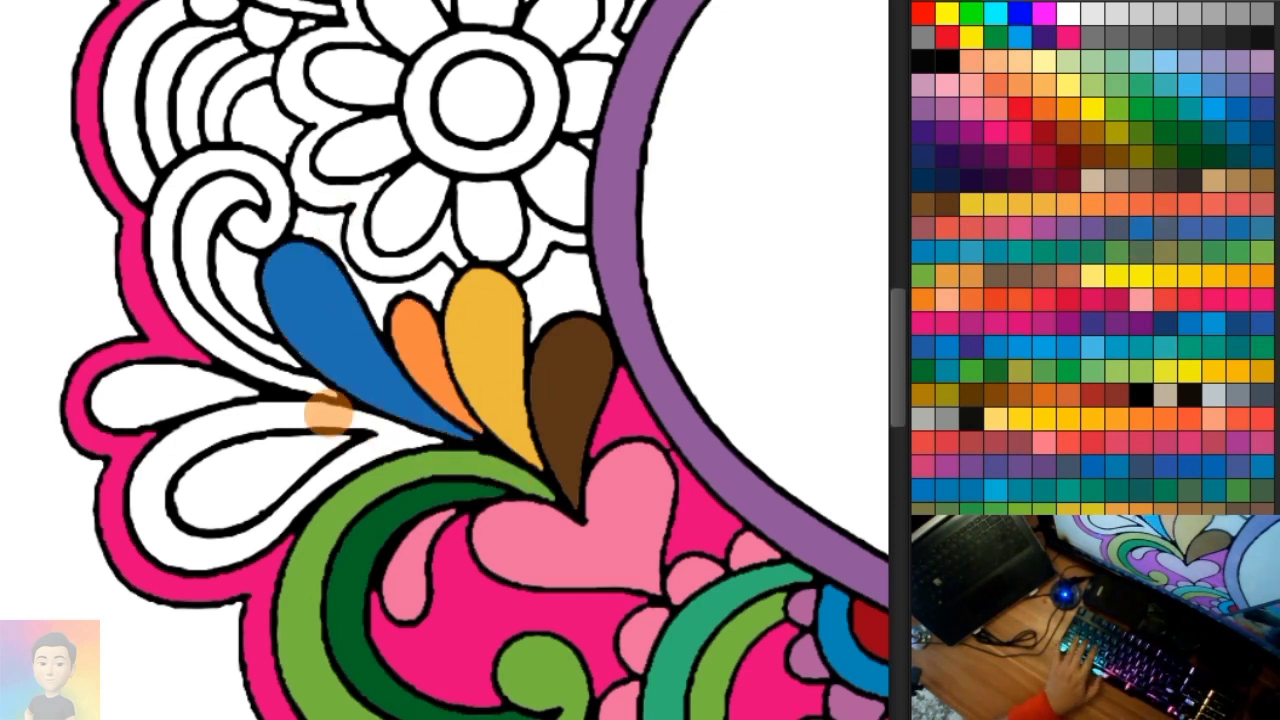
# Paint the band around the lower-left petal purple and the left teardrop light pink
pyautogui.click(922, 112)
pyautogui.moveTo(360, 430); pyautogui.dragTo(235, 490)
pyautogui.click(967, 100)
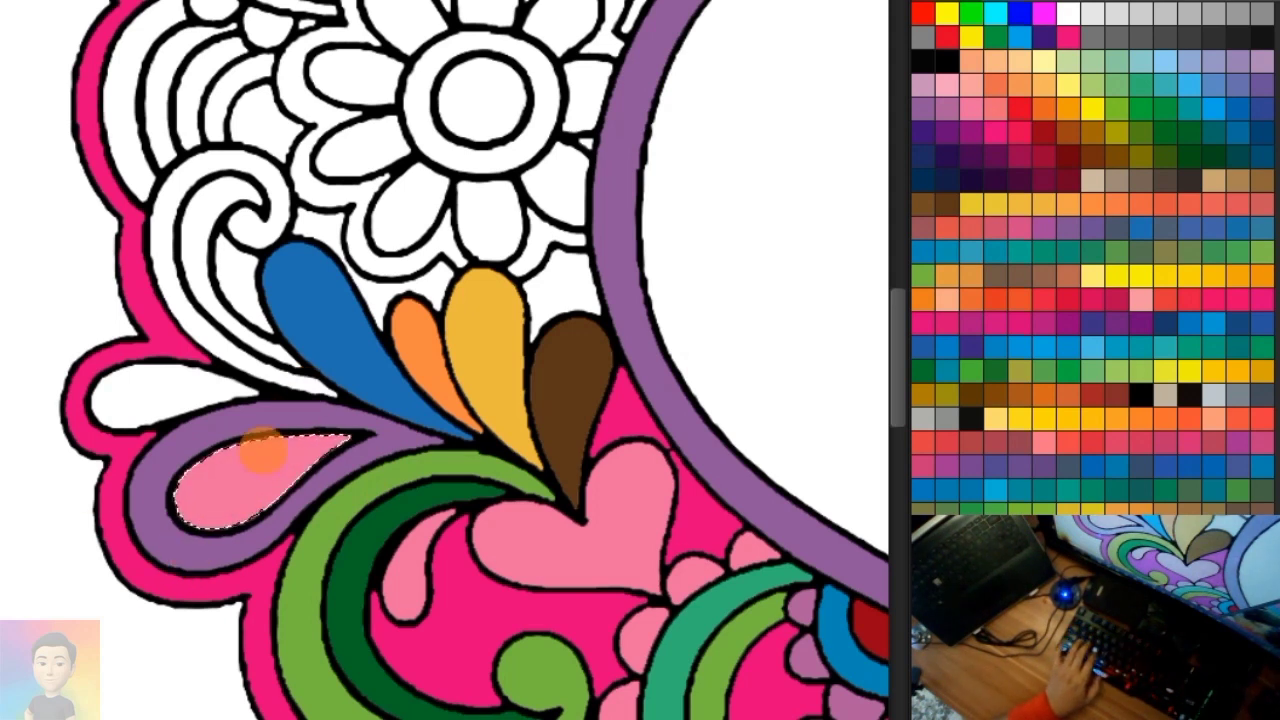
pyautogui.moveTo(97, 418); pyautogui.dragTo(222, 385)
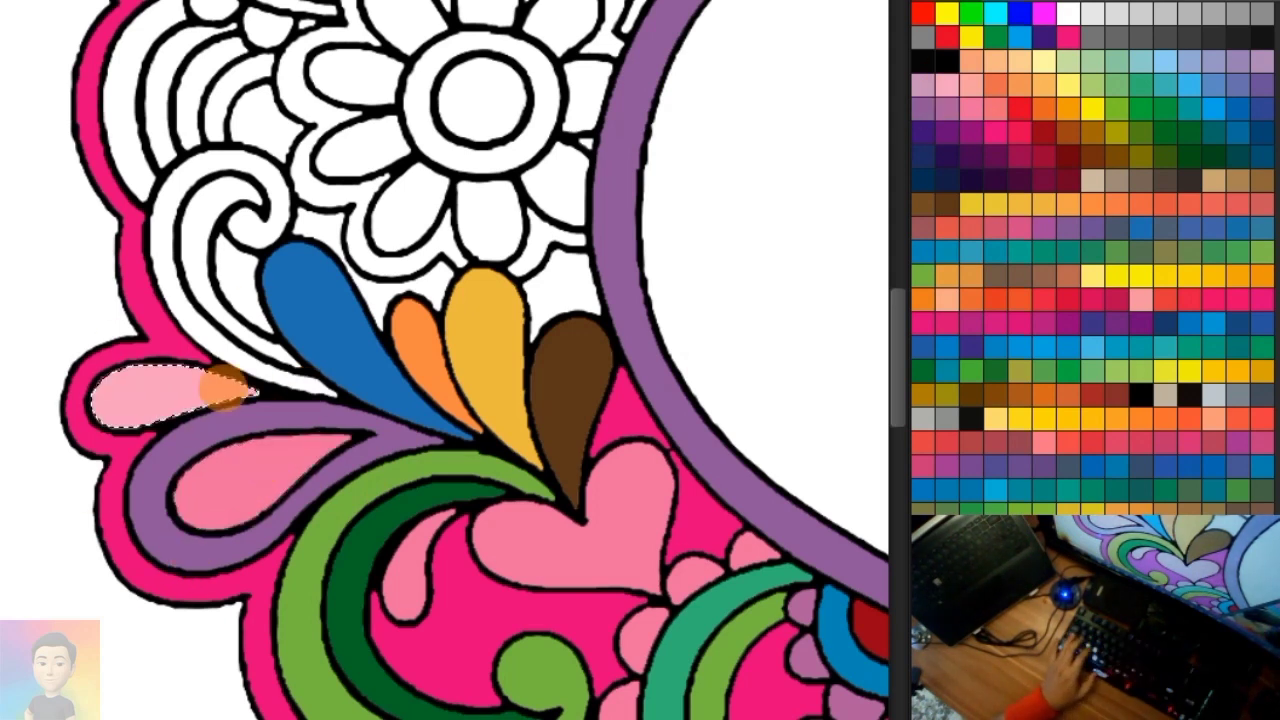
pyautogui.scroll(5, 308, 355)
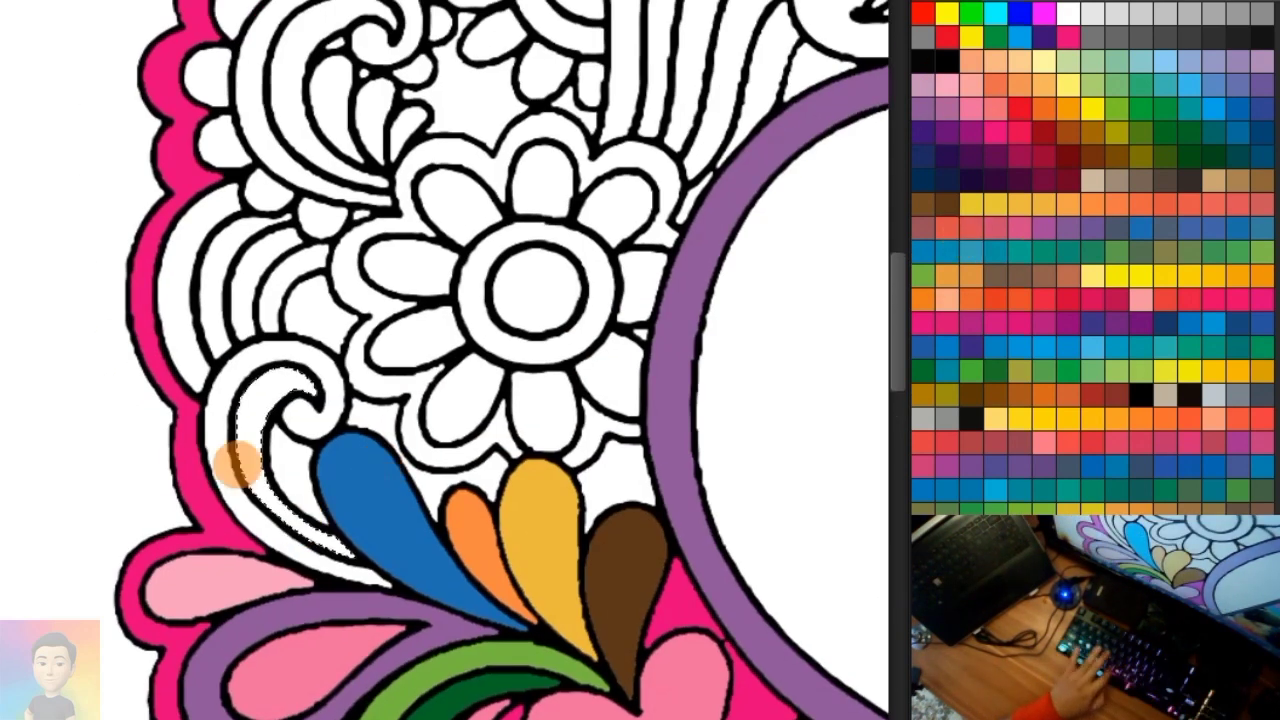
# Color the swirl teal and green, the gap behind the petals pink, the flower's band purple
pyautogui.moveTo(237, 463); pyautogui.dragTo(247, 590)
pyautogui.moveTo(300, 400); pyautogui.dragTo(209, 423)
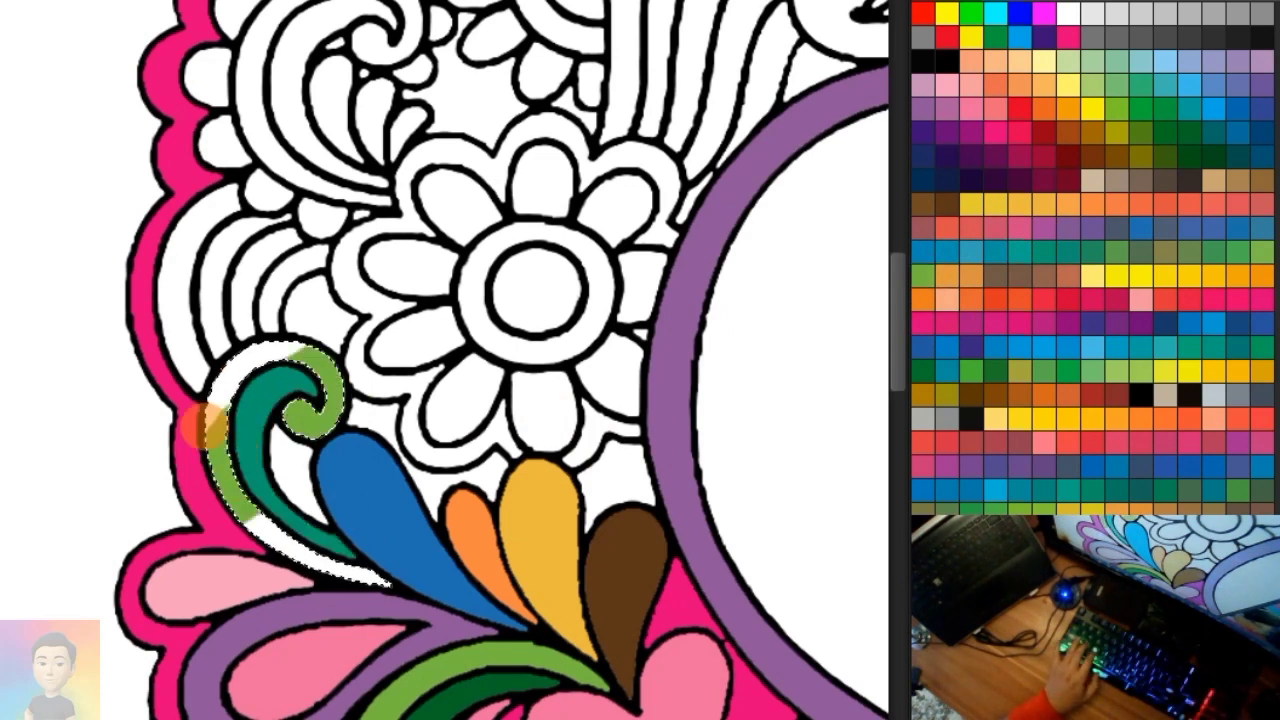
pyautogui.scroll(3, 449, 443)
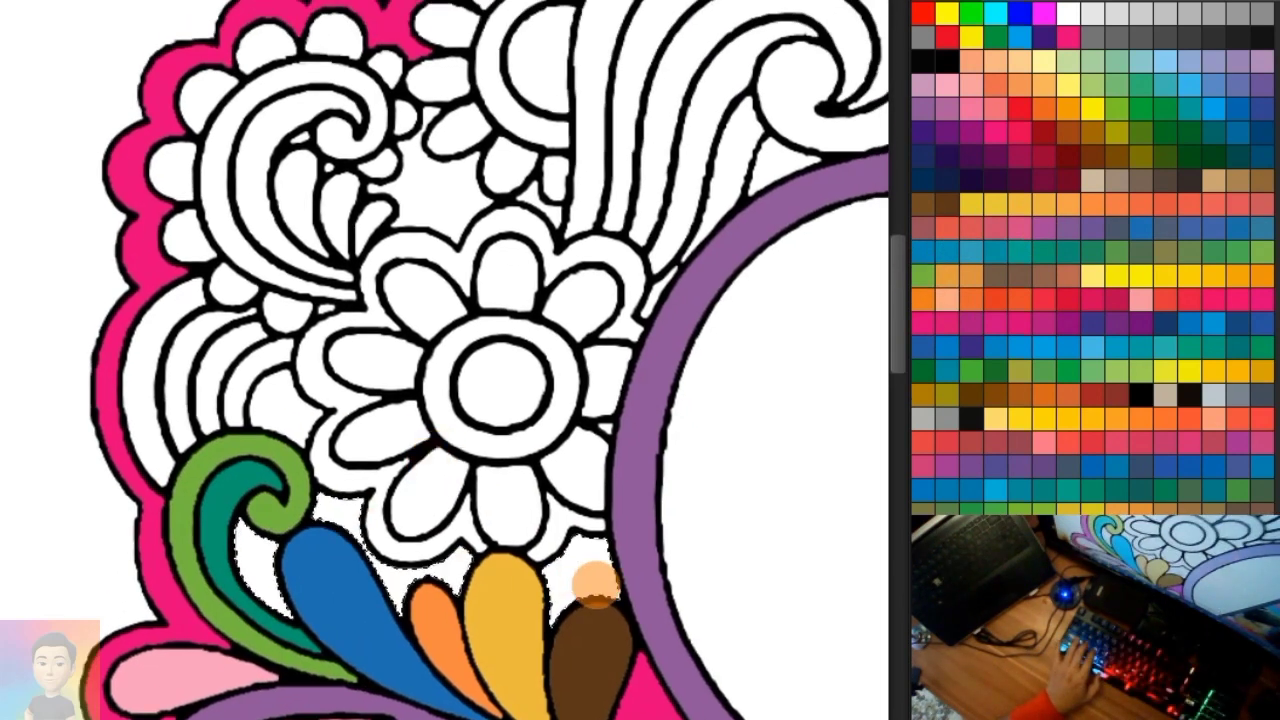
pyautogui.click(1012, 143)
pyautogui.moveTo(320, 510); pyautogui.dragTo(185, 570)
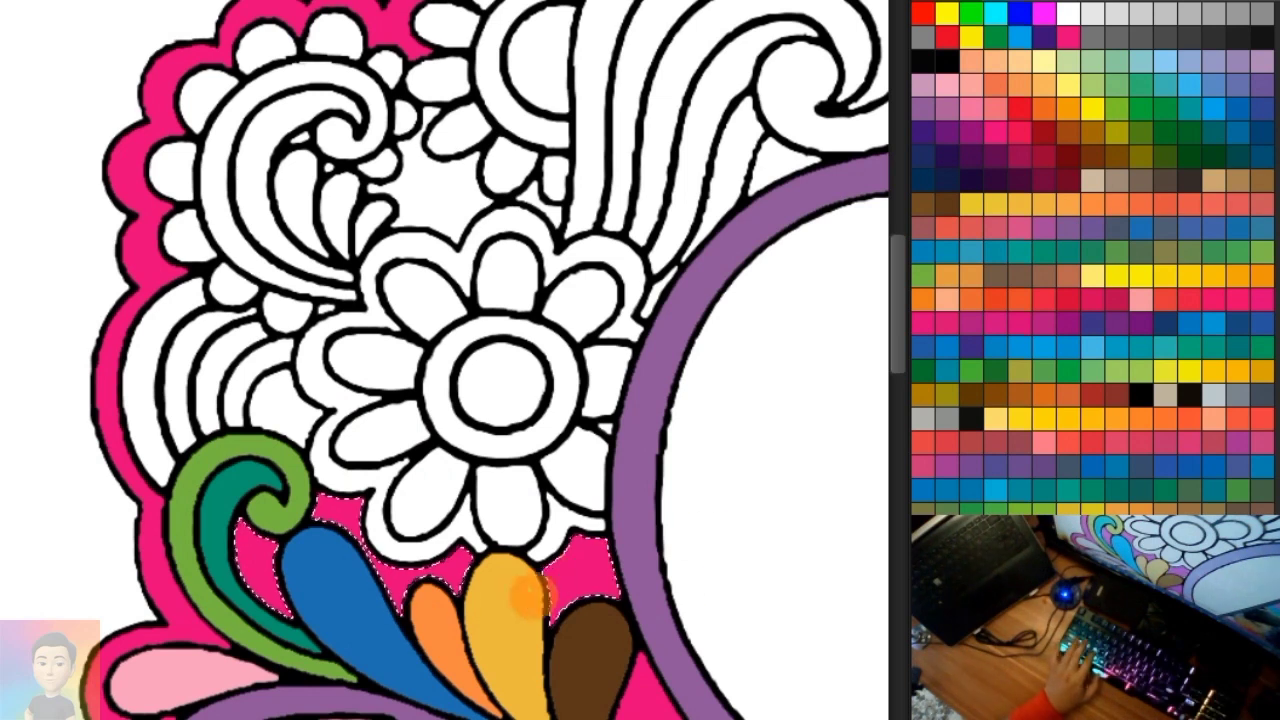
pyautogui.click(909, 103)
pyautogui.moveTo(645, 320)
pyautogui.mouseDown()
pyautogui.moveTo(663, 243)
pyautogui.moveTo(486, 189)
pyautogui.moveTo(295, 495)
pyautogui.moveTo(590, 550)
pyautogui.moveTo(600, 423)
pyautogui.mouseUp()
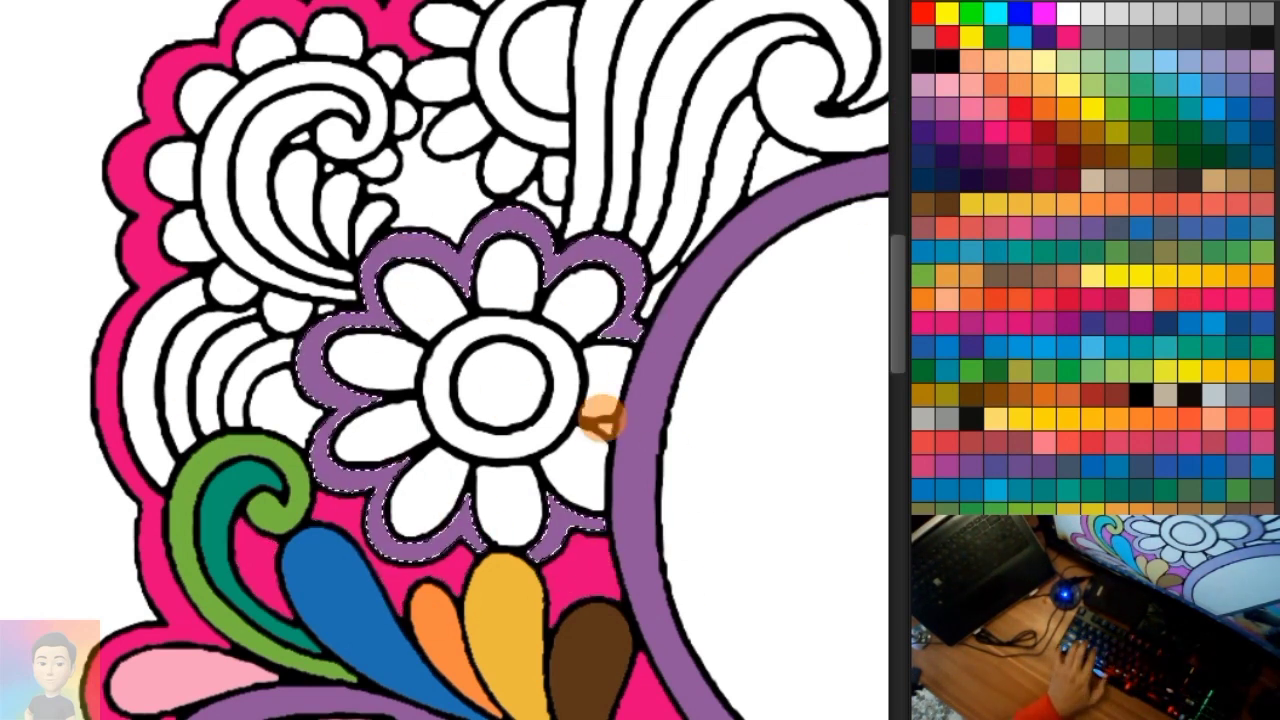
# Paint the flower's ring green, its centre magenta and its petals pink
pyautogui.scroll(2, 617, 455)
pyautogui.scroll(-1, 612, 430)
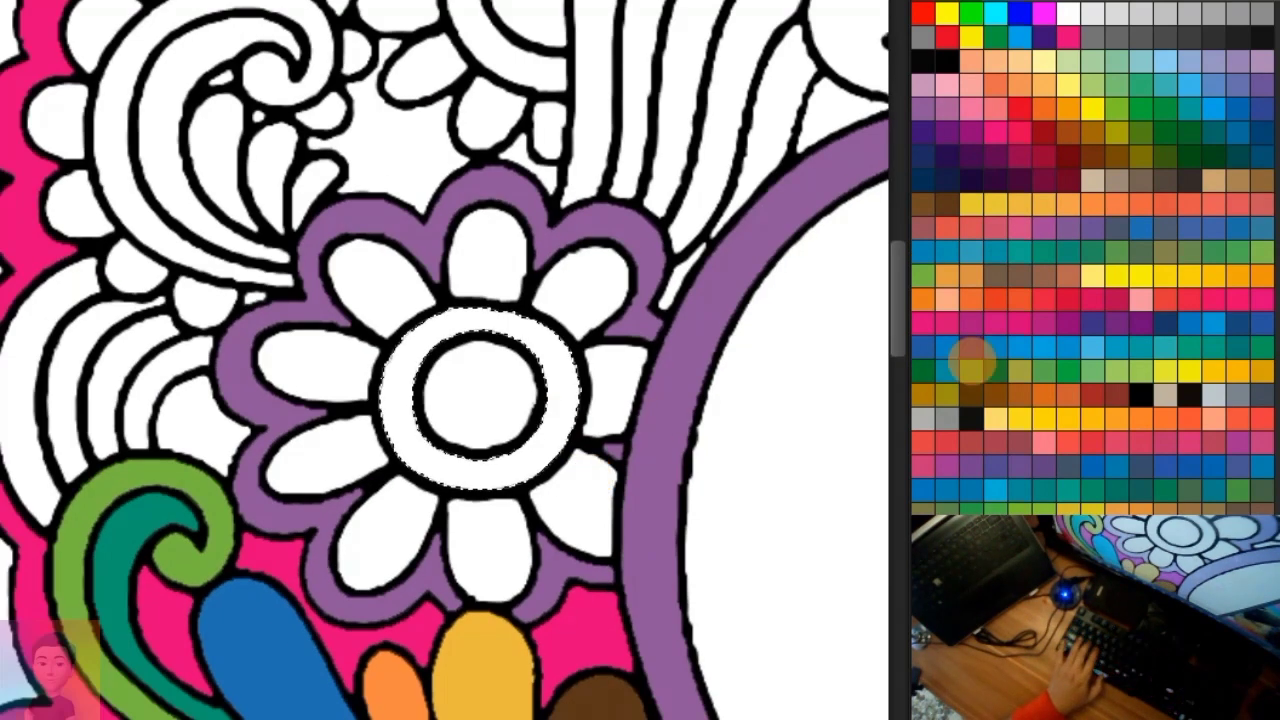
pyautogui.moveTo(271, 439); pyautogui.dragTo(508, 420)
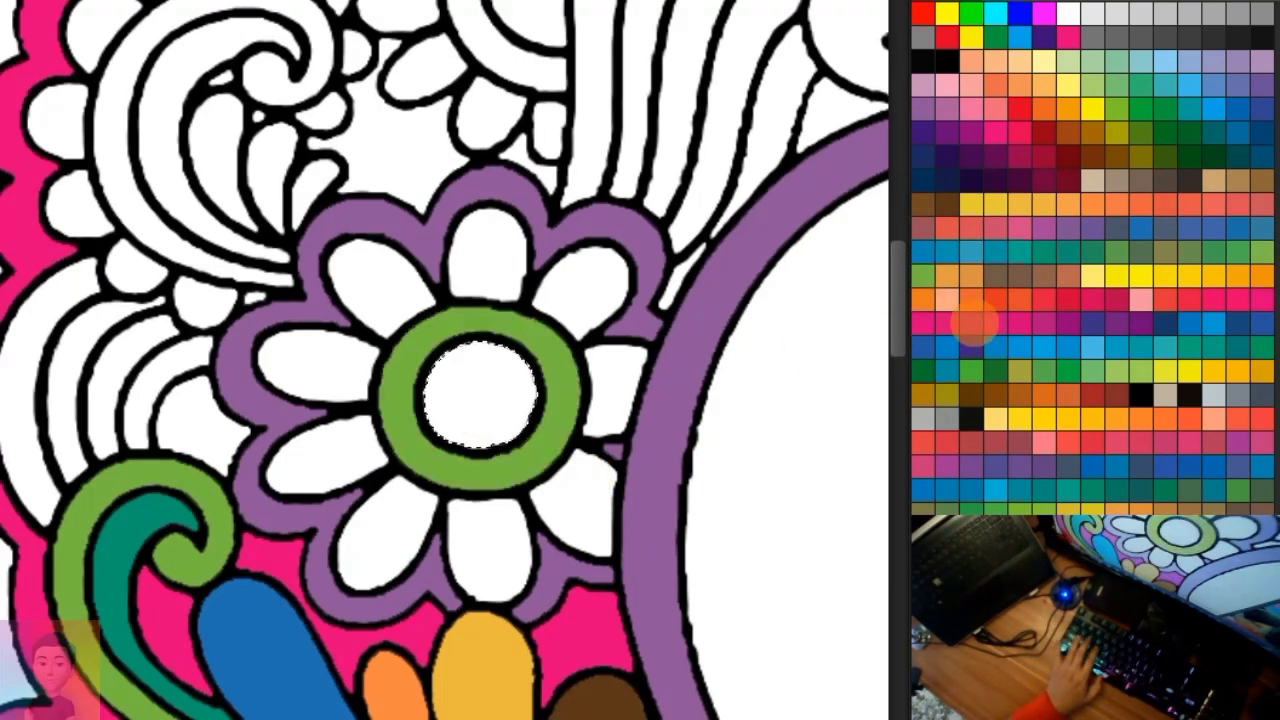
pyautogui.click(972, 322)
pyautogui.moveTo(440, 395); pyautogui.dragTo(572, 320)
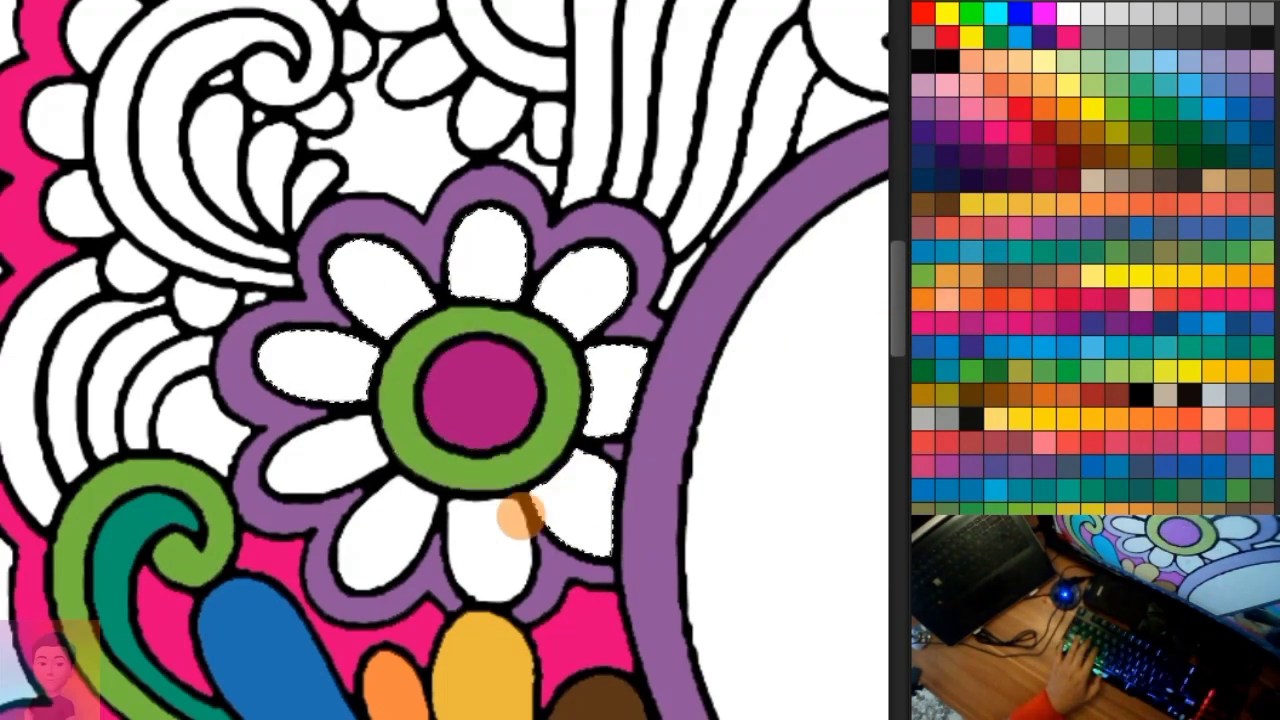
pyautogui.click(942, 84)
pyautogui.moveTo(510, 222)
pyautogui.mouseDown()
pyautogui.moveTo(340, 268)
pyautogui.moveTo(640, 277)
pyautogui.moveTo(591, 506)
pyautogui.moveTo(287, 352)
pyautogui.mouseUp()
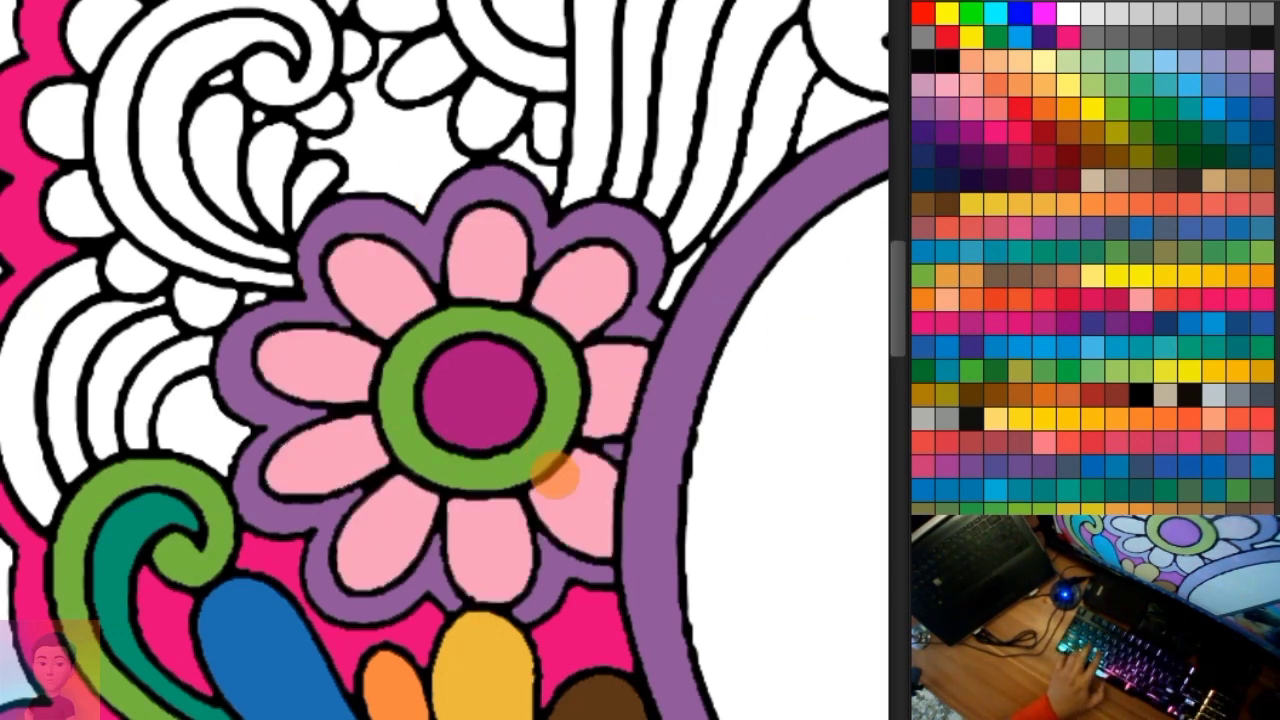
# Fill the area above the green swirl pink and the arc bands purple, mauve, pink and pink
pyautogui.scroll(-2, 457, 380)
pyautogui.scroll(3, 423, 300)
pyautogui.scroll(1, 522, 293)
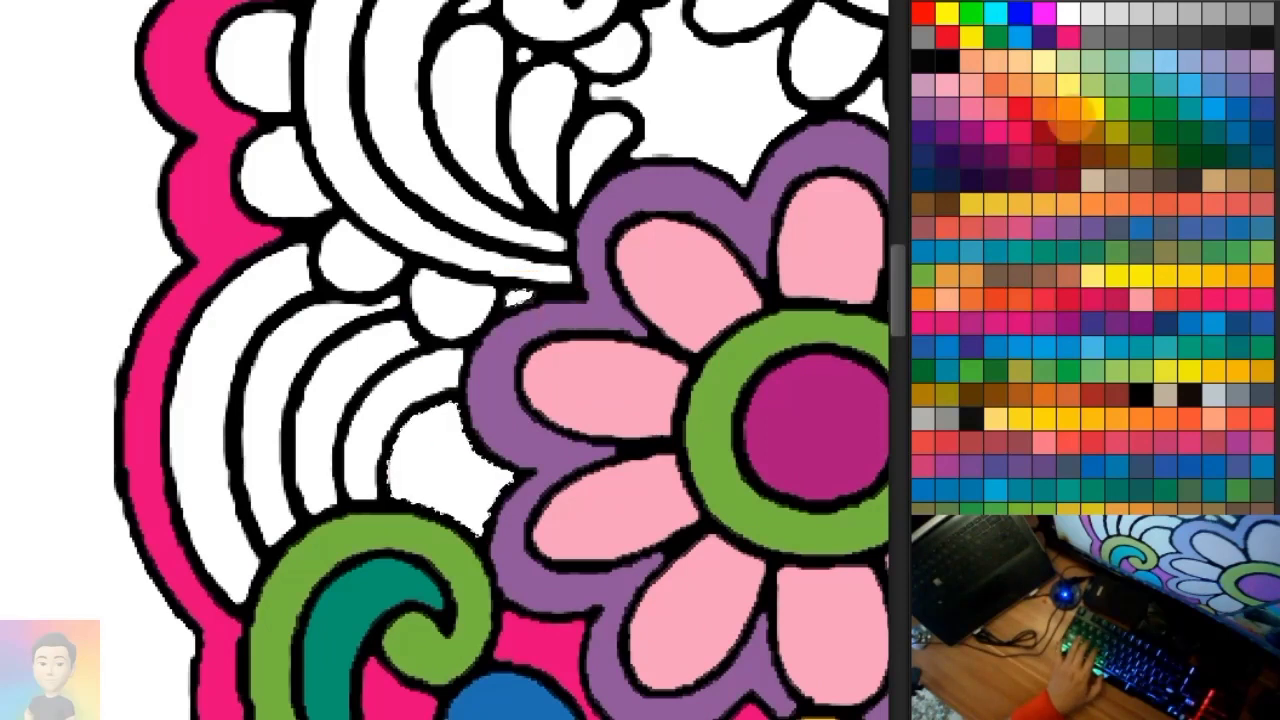
pyautogui.click(470, 480)
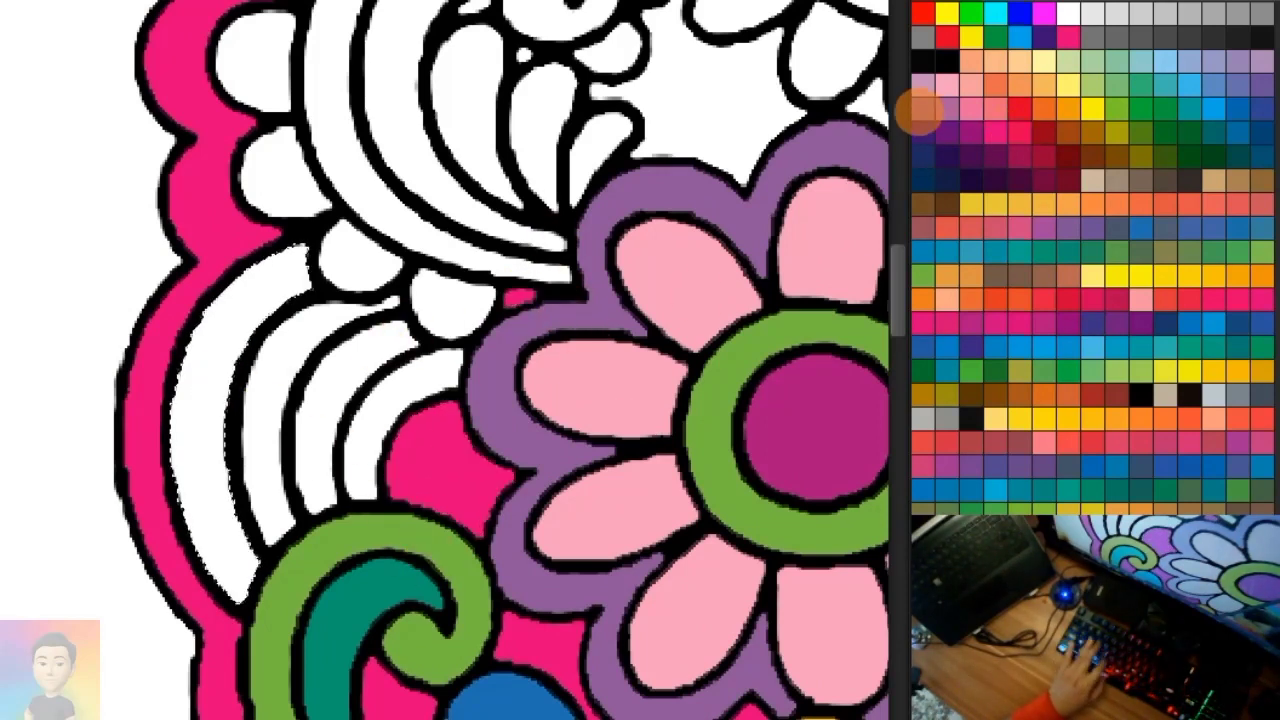
pyautogui.click(215, 380)
pyautogui.click(271, 337)
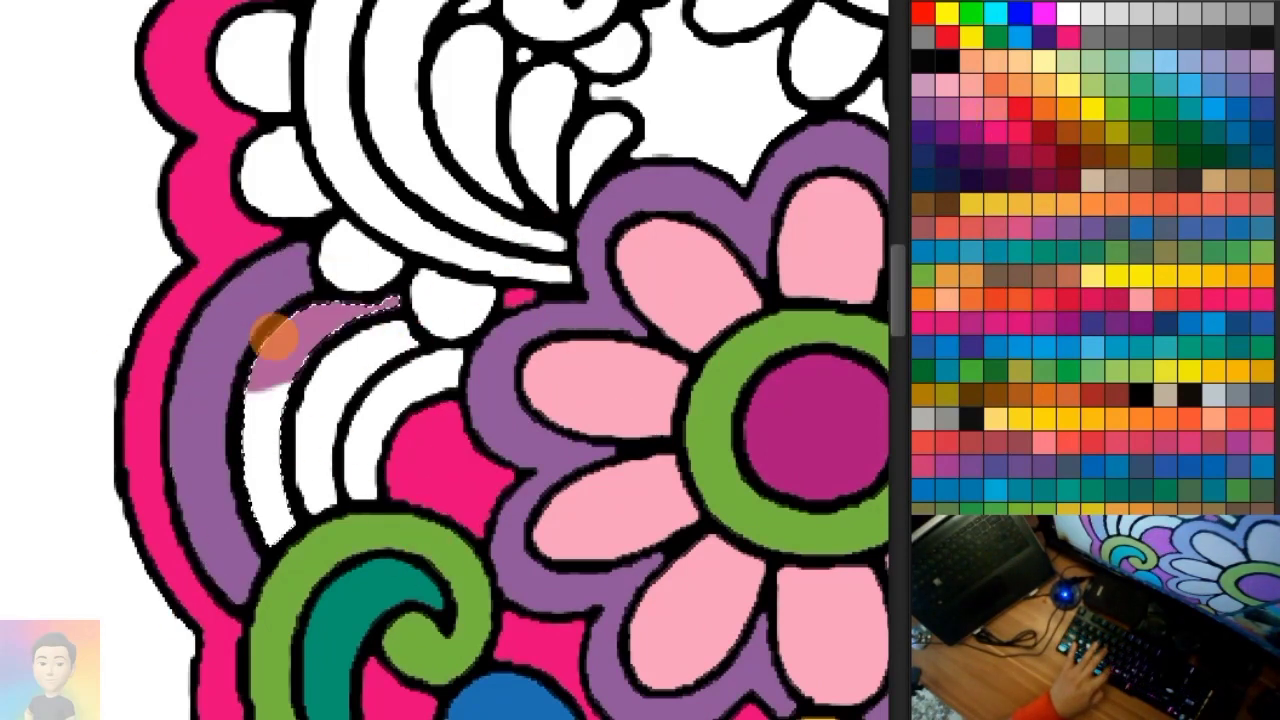
pyautogui.click(330, 420)
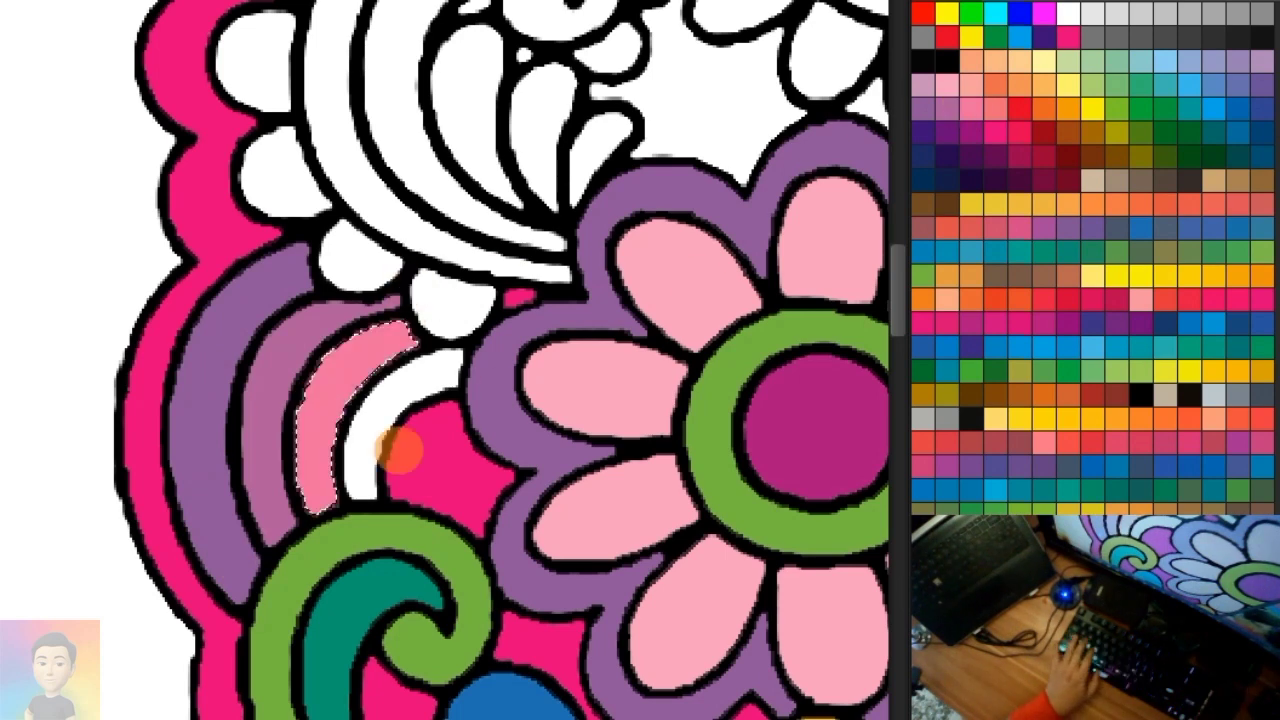
pyautogui.click(390, 420)
# Fill all the small scalloped petals around the paisley purple
pyautogui.scroll(-2, 390, 400)
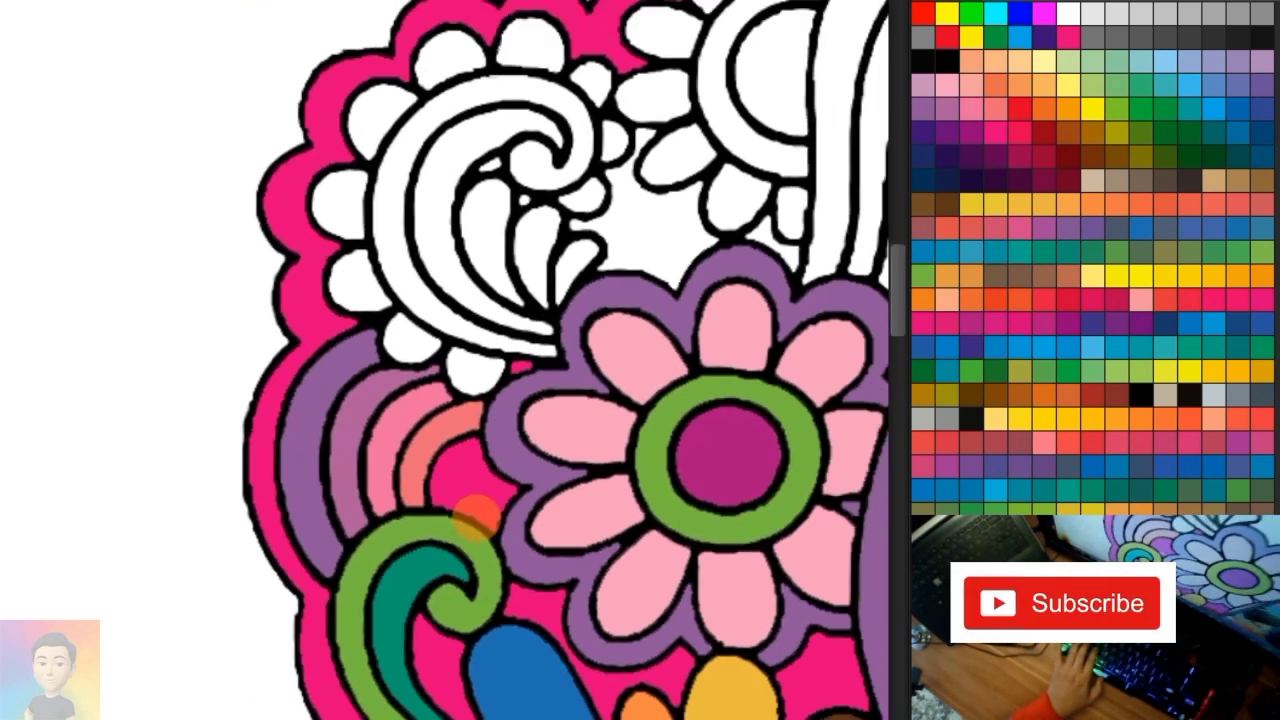
pyautogui.scroll(-2, 390, 380)
pyautogui.scroll(-2, 392, 347)
pyautogui.scroll(2, 390, 345)
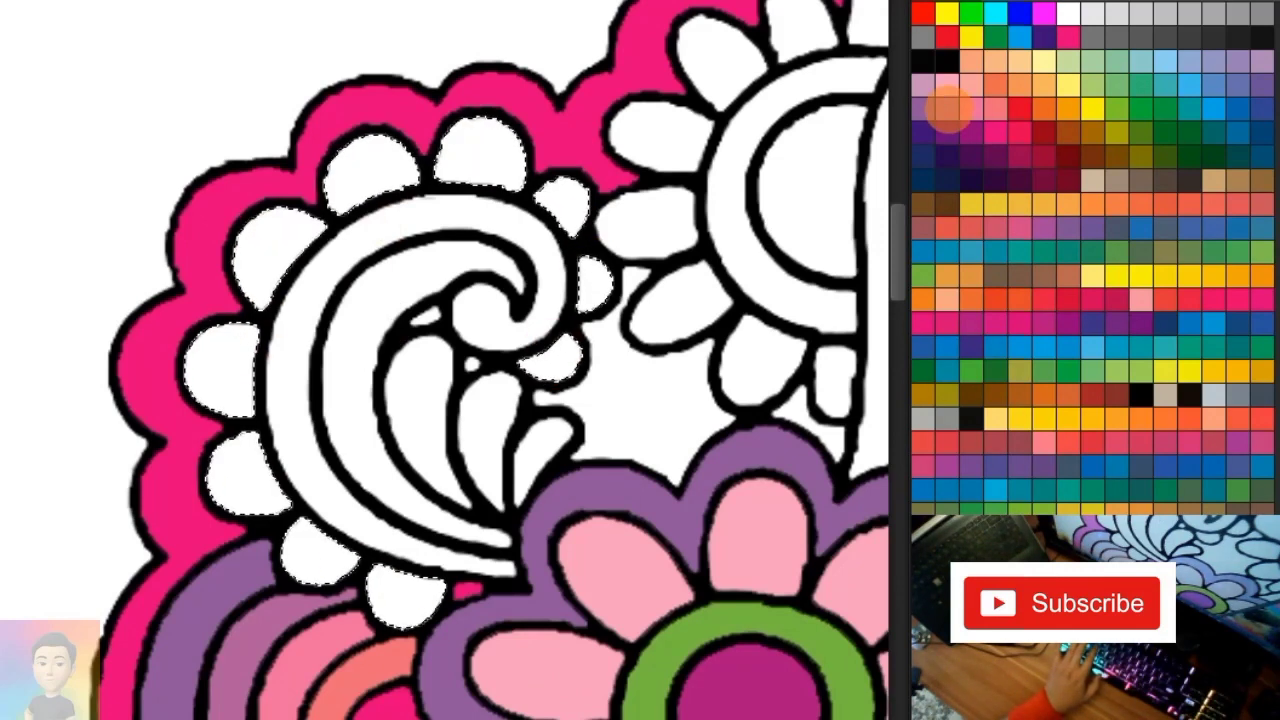
pyautogui.click(430, 152)
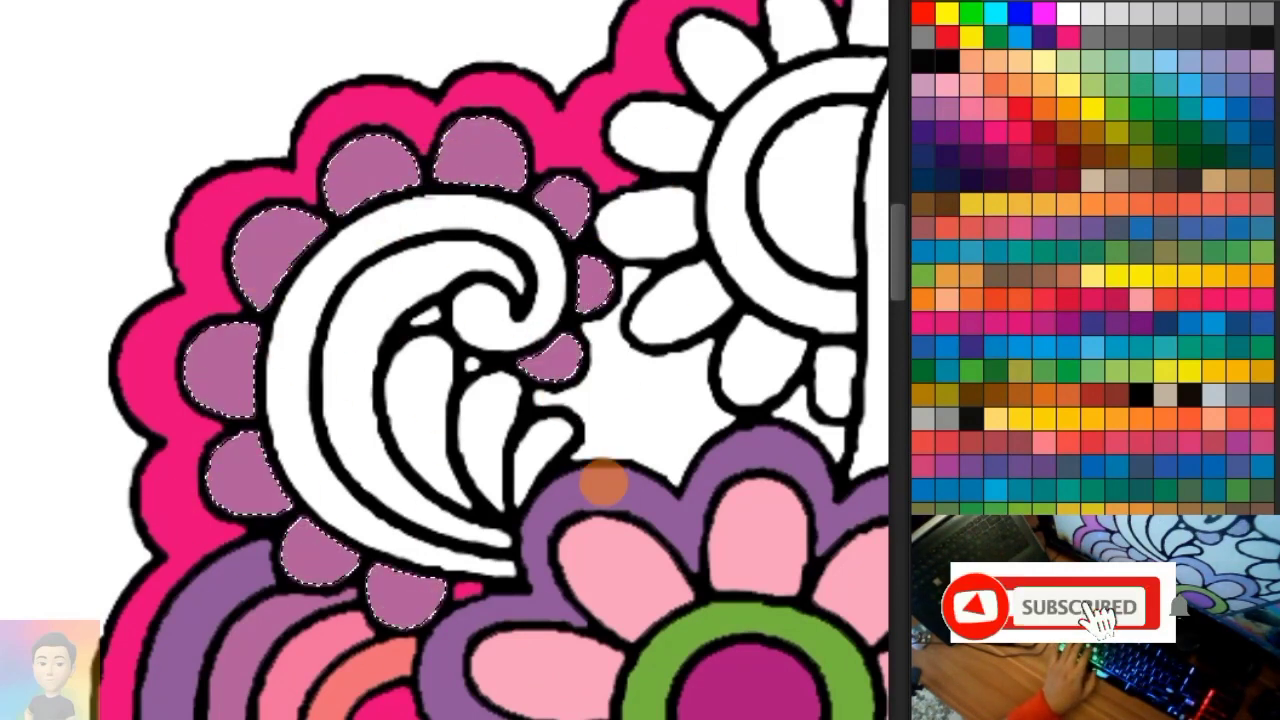
pyautogui.click(408, 543)
# Paint the paisley curl green and its band light green, and select the inner white petal
pyautogui.moveTo(520, 300)
pyautogui.mouseDown()
pyautogui.moveTo(543, 286)
pyautogui.moveTo(400, 320)
pyautogui.moveTo(606, 551)
pyautogui.mouseUp()
pyautogui.moveTo(728, 318)
pyautogui.mouseDown()
pyautogui.moveTo(480, 320)
pyautogui.moveTo(500, 534)
pyautogui.moveTo(429, 309)
pyautogui.mouseUp()
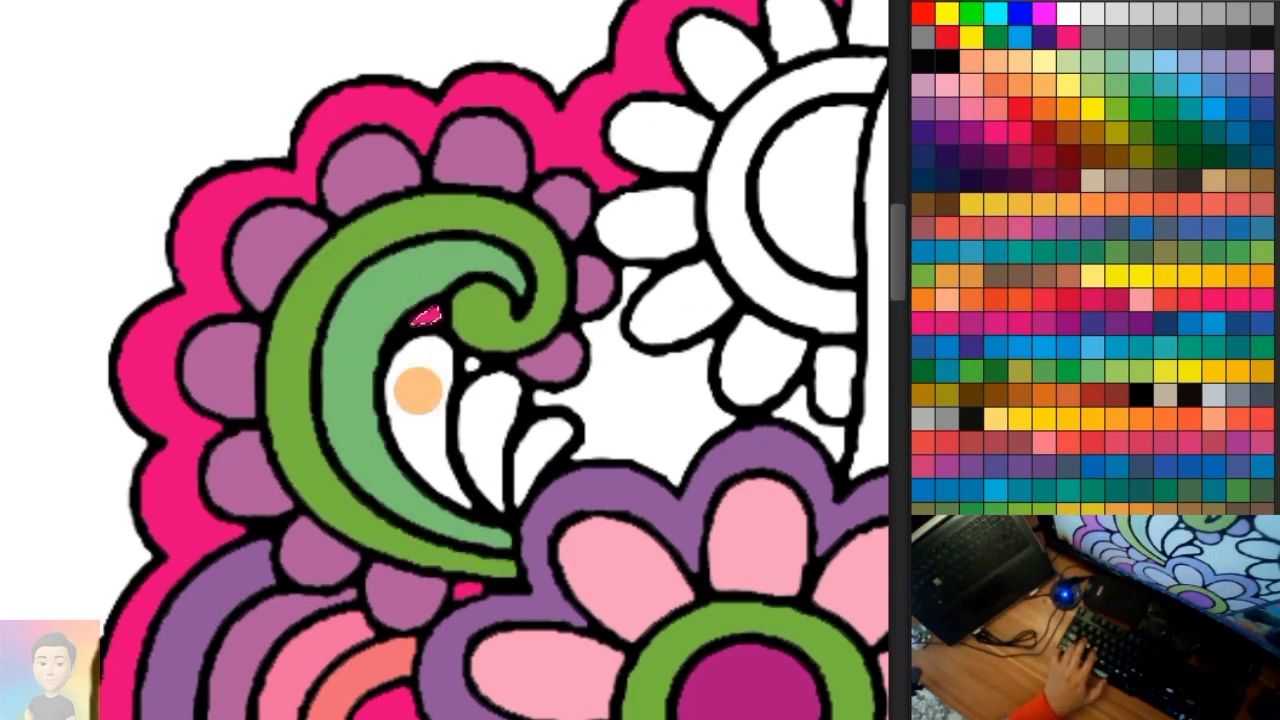
pyautogui.scroll(2, 478, 377)
pyautogui.scroll(-3, 450, 373)
pyautogui.click(436, 410)
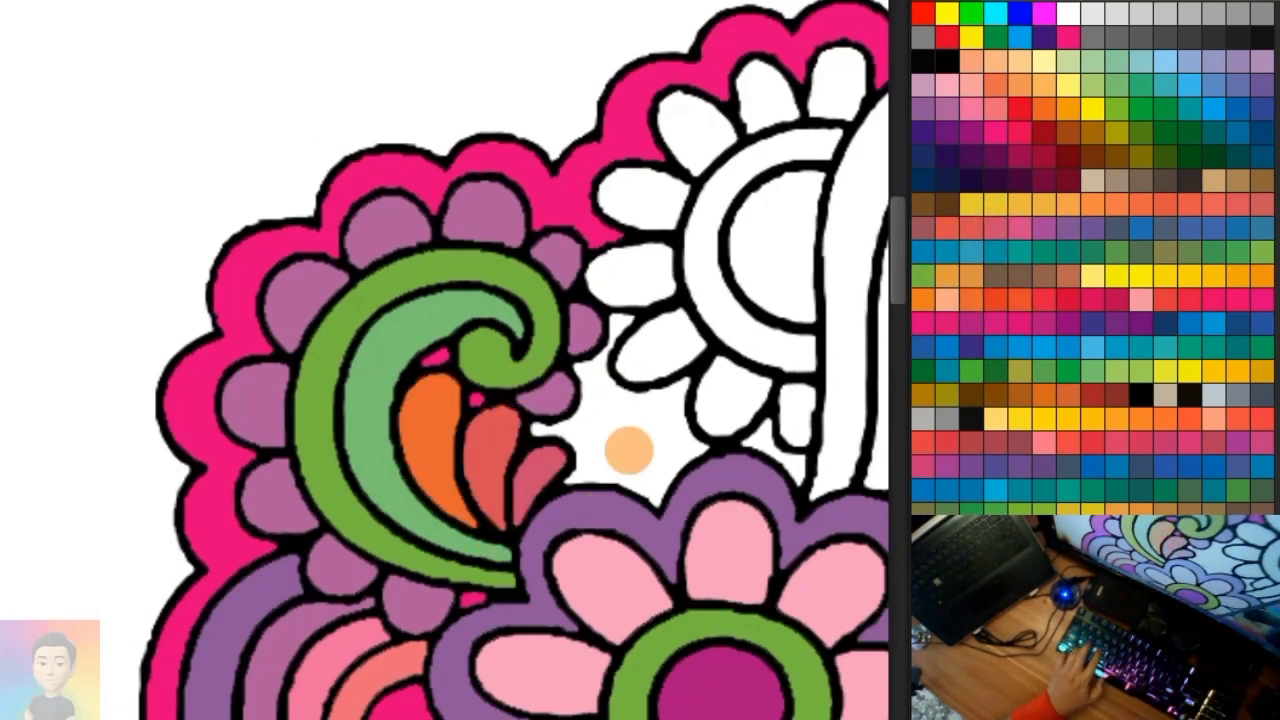
# Fill the gap beside the paisley magenta, the sun's ring green and its centre red
pyautogui.scroll(1, 629, 451)
pyautogui.scroll(1, 677, 414)
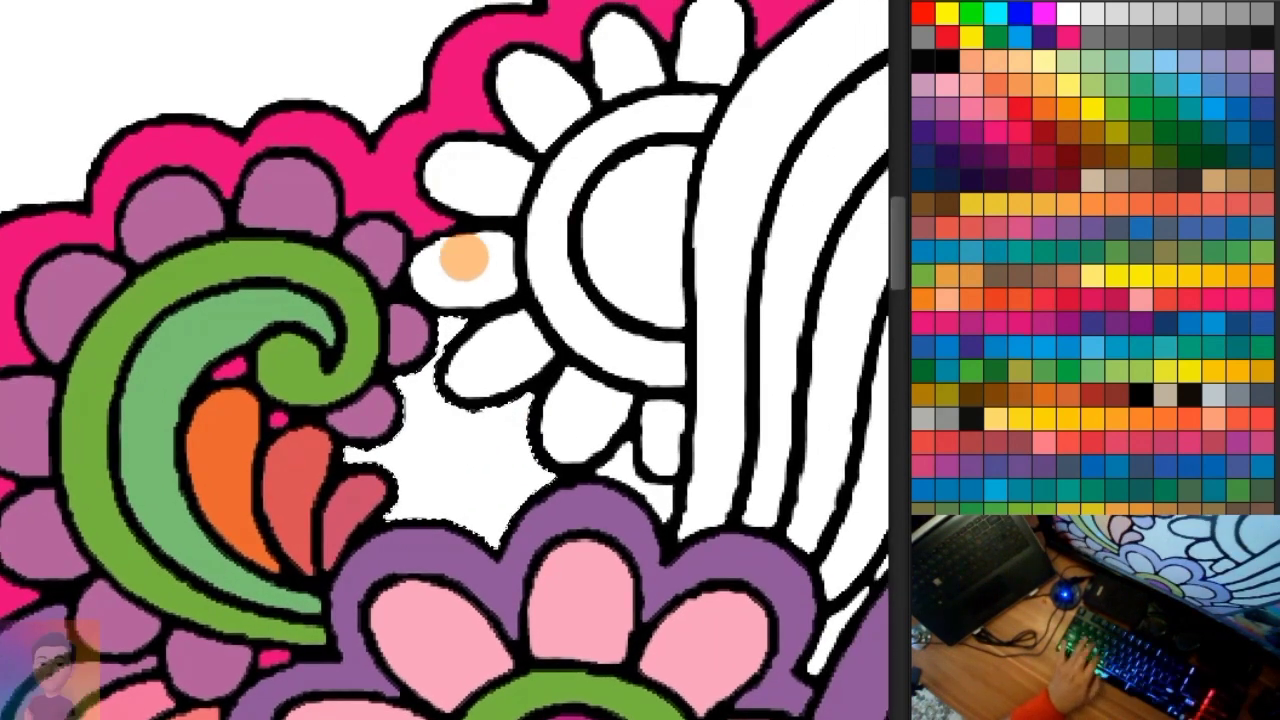
pyautogui.click(505, 385)
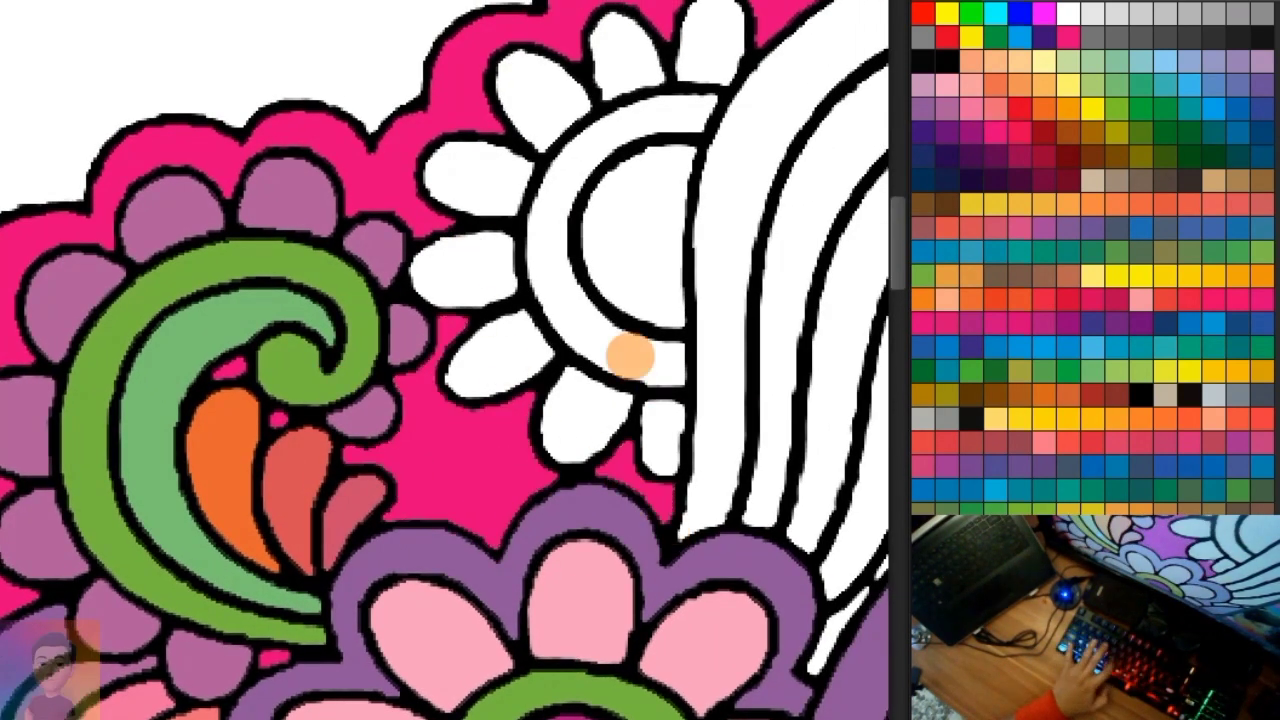
pyautogui.moveTo(629, 355); pyautogui.dragTo(527, 515)
pyautogui.click(612, 277)
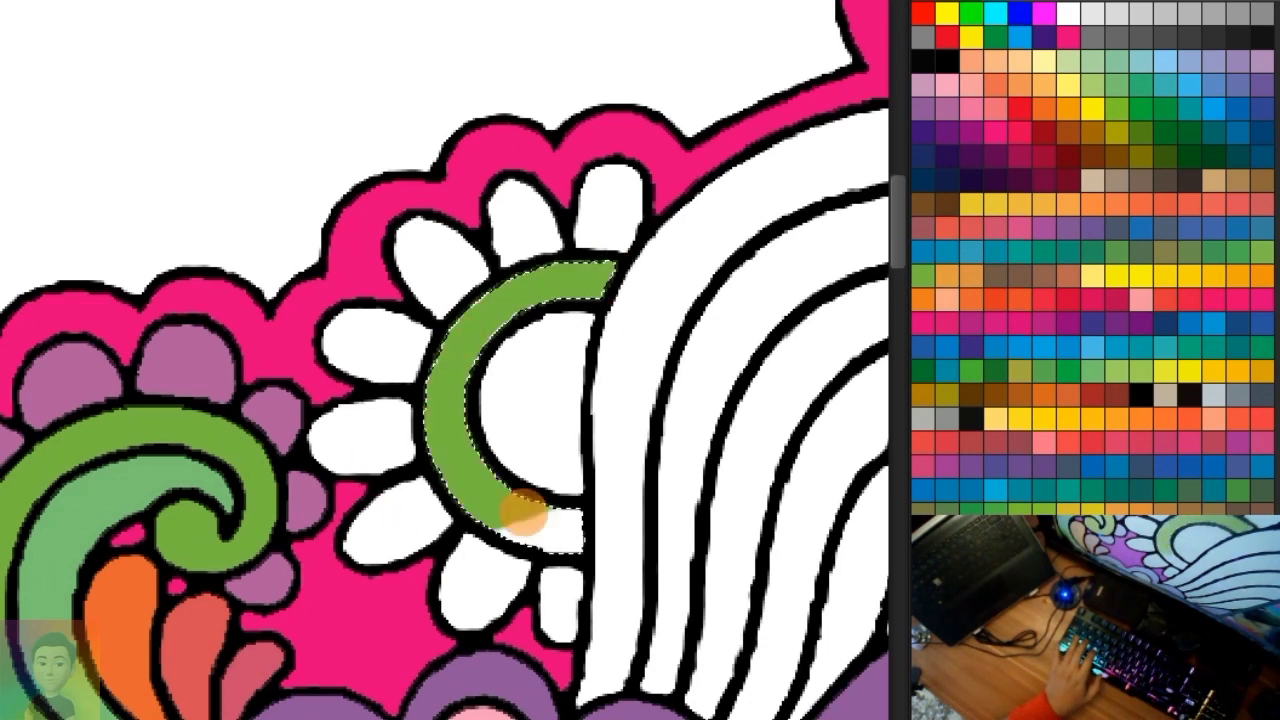
pyautogui.click(580, 360)
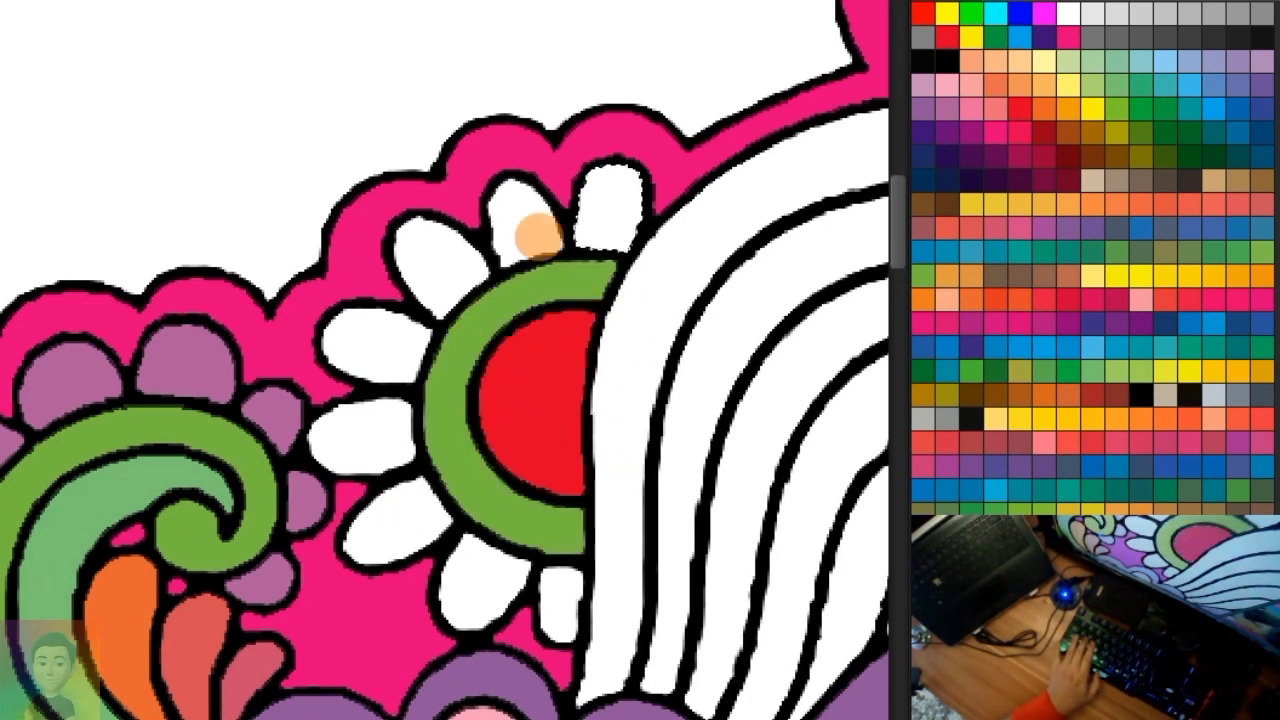
# Select all the white sun petals for colouring purple
pyautogui.click(538, 235)
pyautogui.click(455, 270)
pyautogui.click(357, 423)
pyautogui.click(378, 520)
pyautogui.click(570, 598)
pyautogui.click(948, 111)
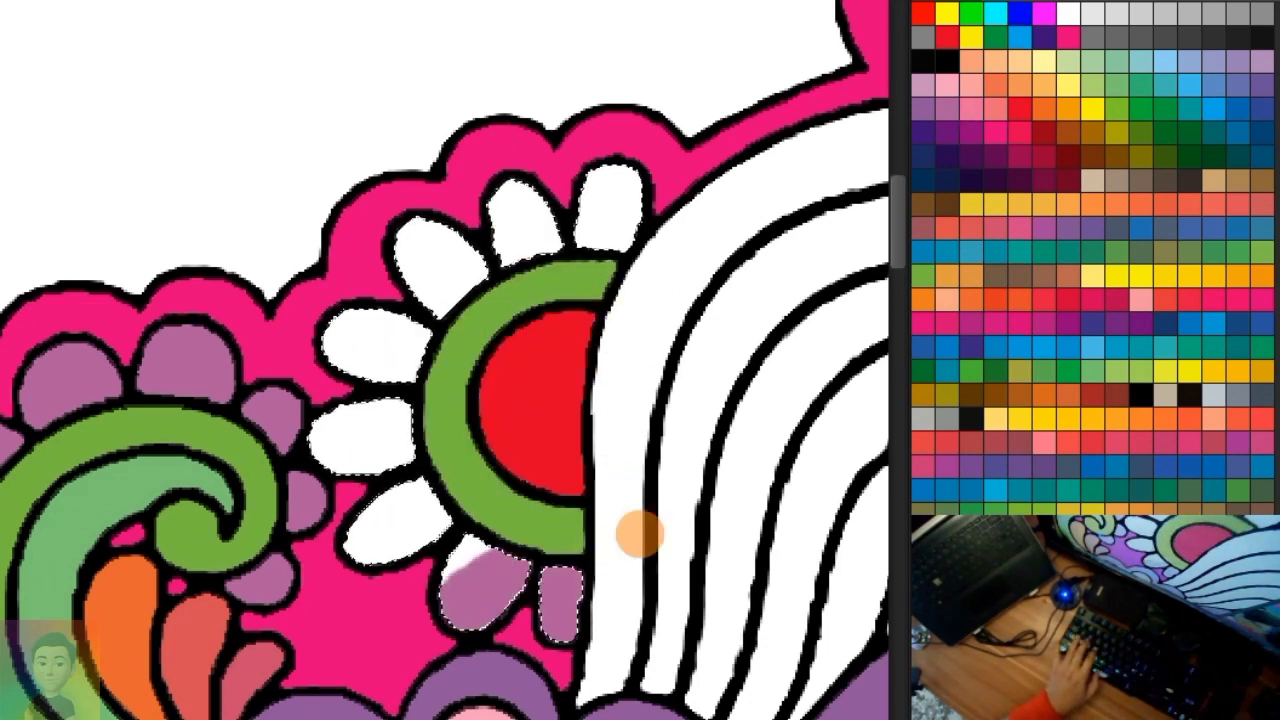
# Fill the thin strip beside the purple band and paint the outer swirl bands pale and soft green
pyautogui.scroll(-2, 318, 318)
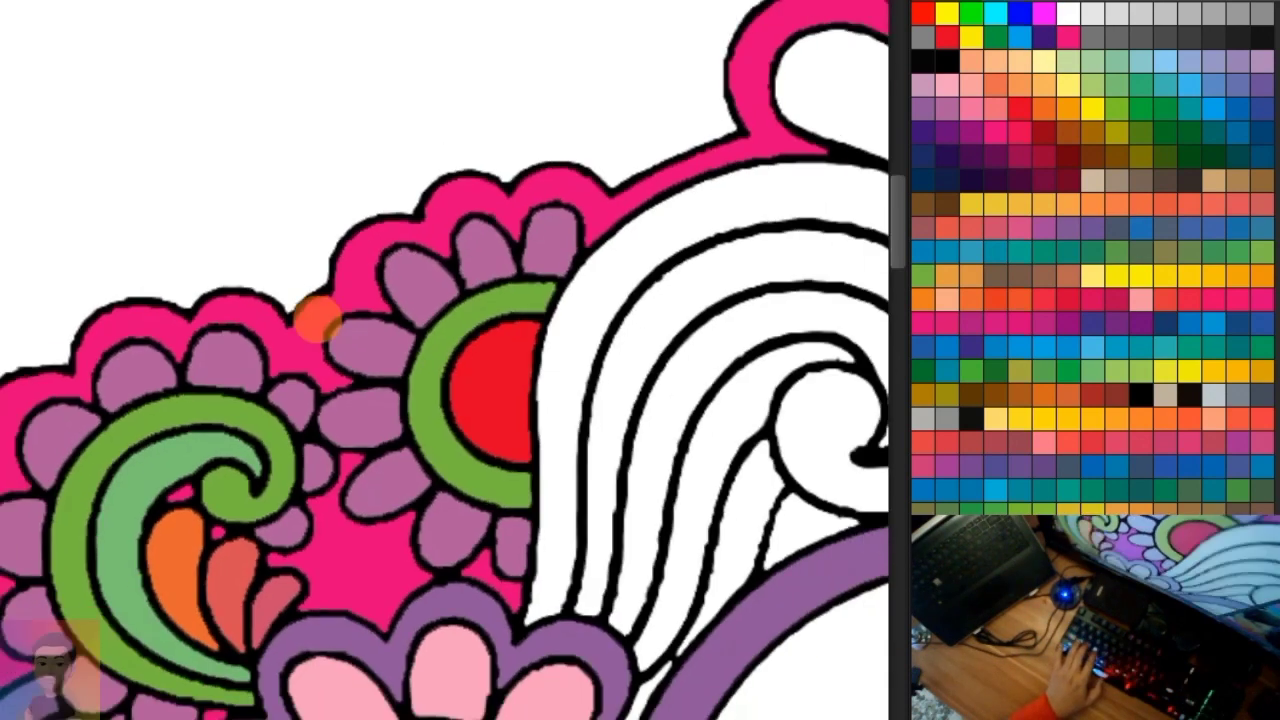
pyautogui.scroll(-2, 318, 318)
pyautogui.scroll(-4, 503, 277)
pyautogui.hscroll(5, 503, 277)
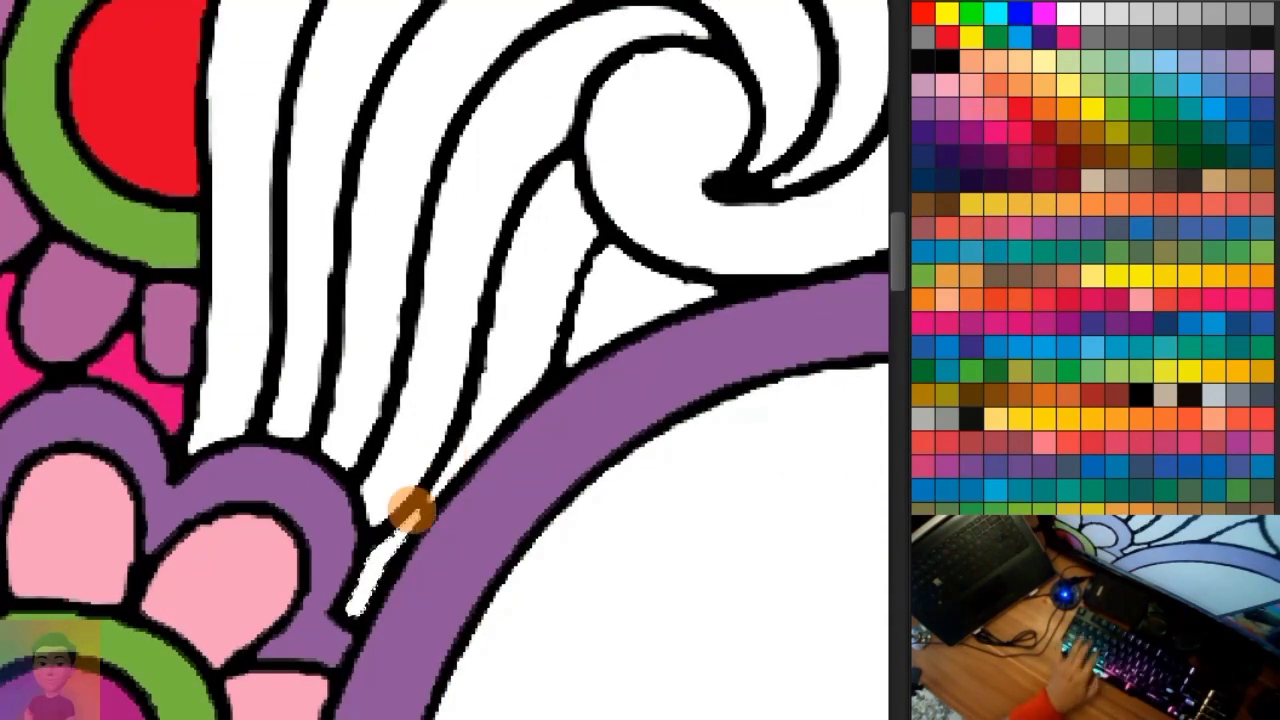
pyautogui.click(410, 510)
pyautogui.scroll(-2, 410, 510)
pyautogui.scroll(3, 532, 405)
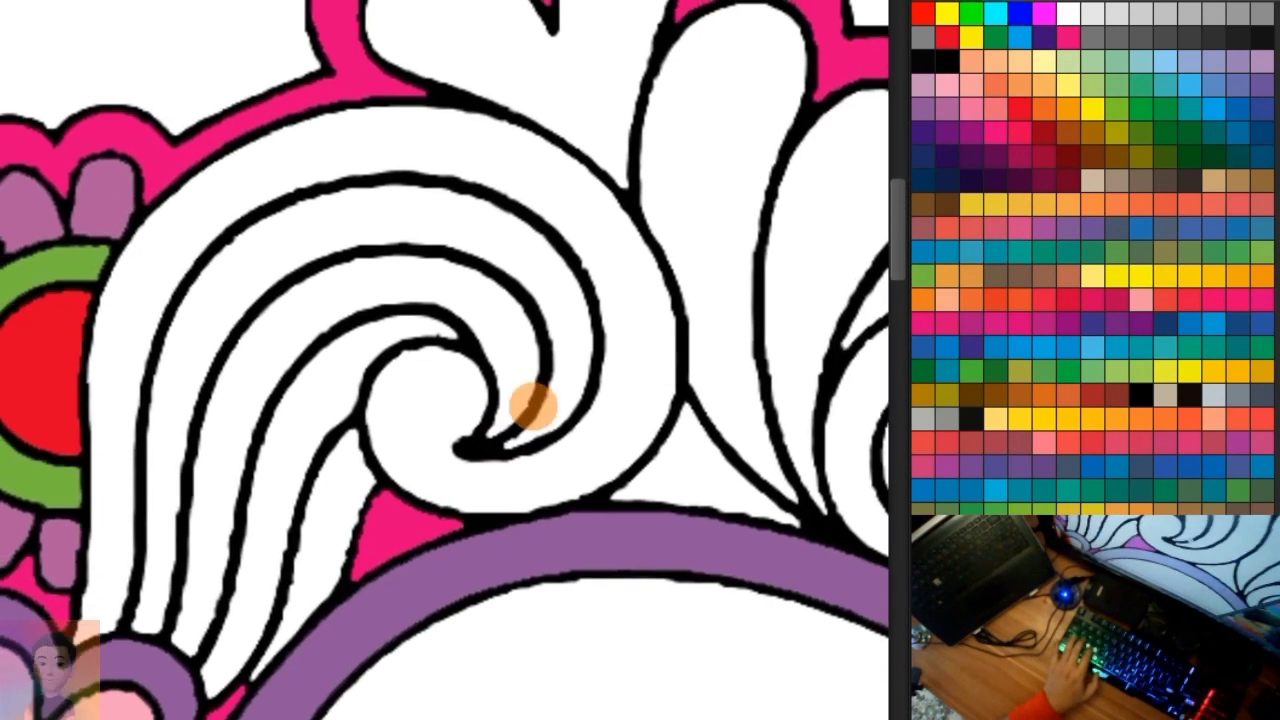
pyautogui.hscroll(-2, 532, 405)
pyautogui.click(583, 451)
pyautogui.moveTo(480, 449)
pyautogui.mouseDown()
pyautogui.moveTo(787, 415)
pyautogui.moveTo(162, 600)
pyautogui.mouseUp()
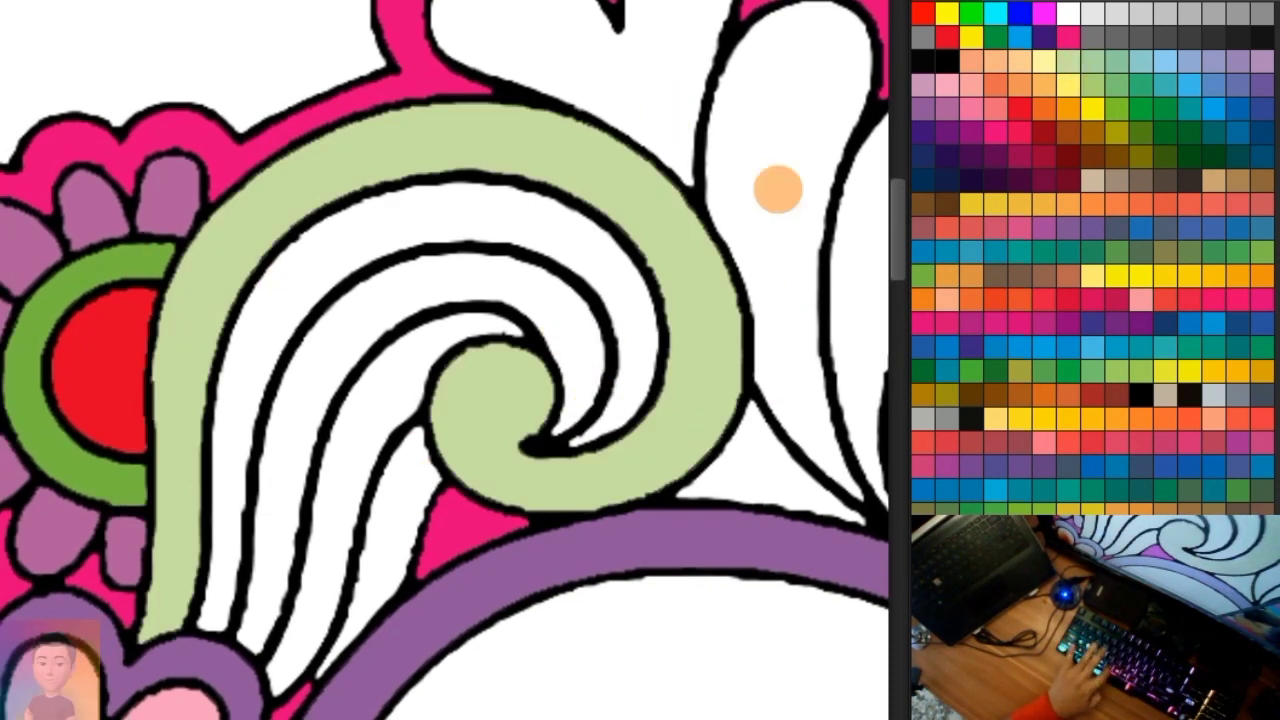
pyautogui.moveTo(568, 395); pyautogui.dragTo(205, 620)
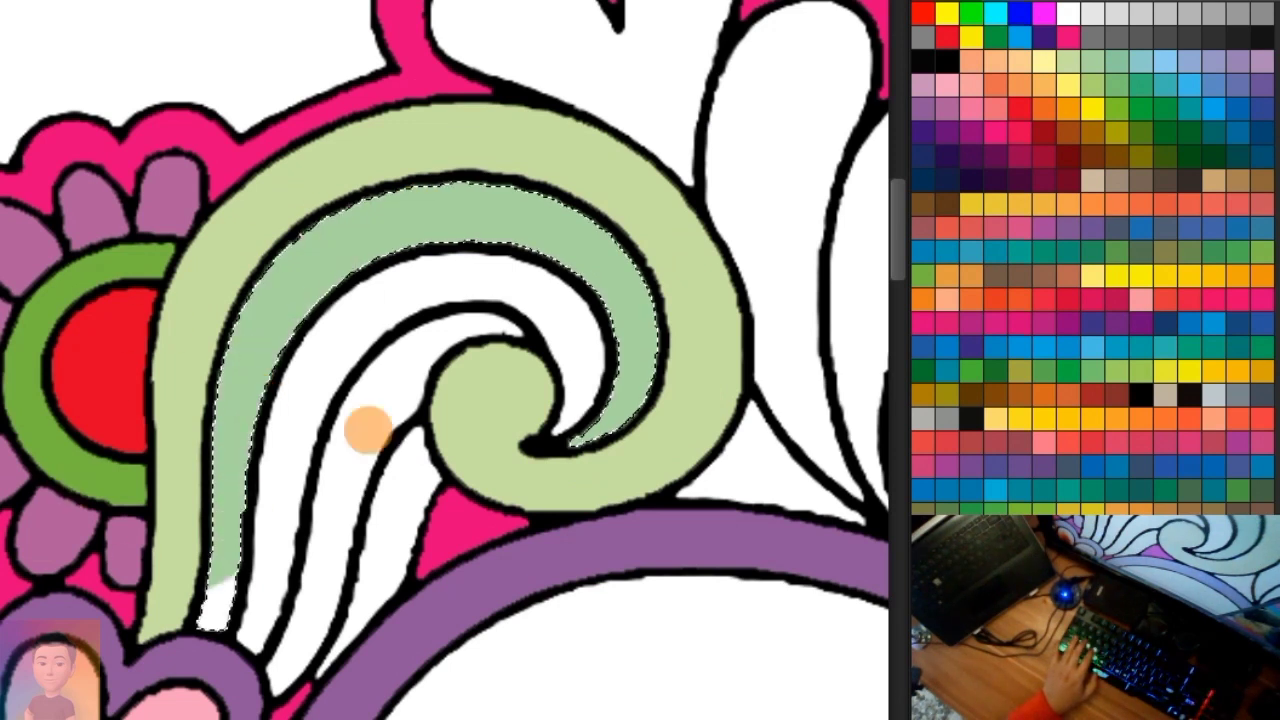
# Paint the inner swirl bands teal-green and dark teal, and the adjacent strip green
pyautogui.click(1118, 62)
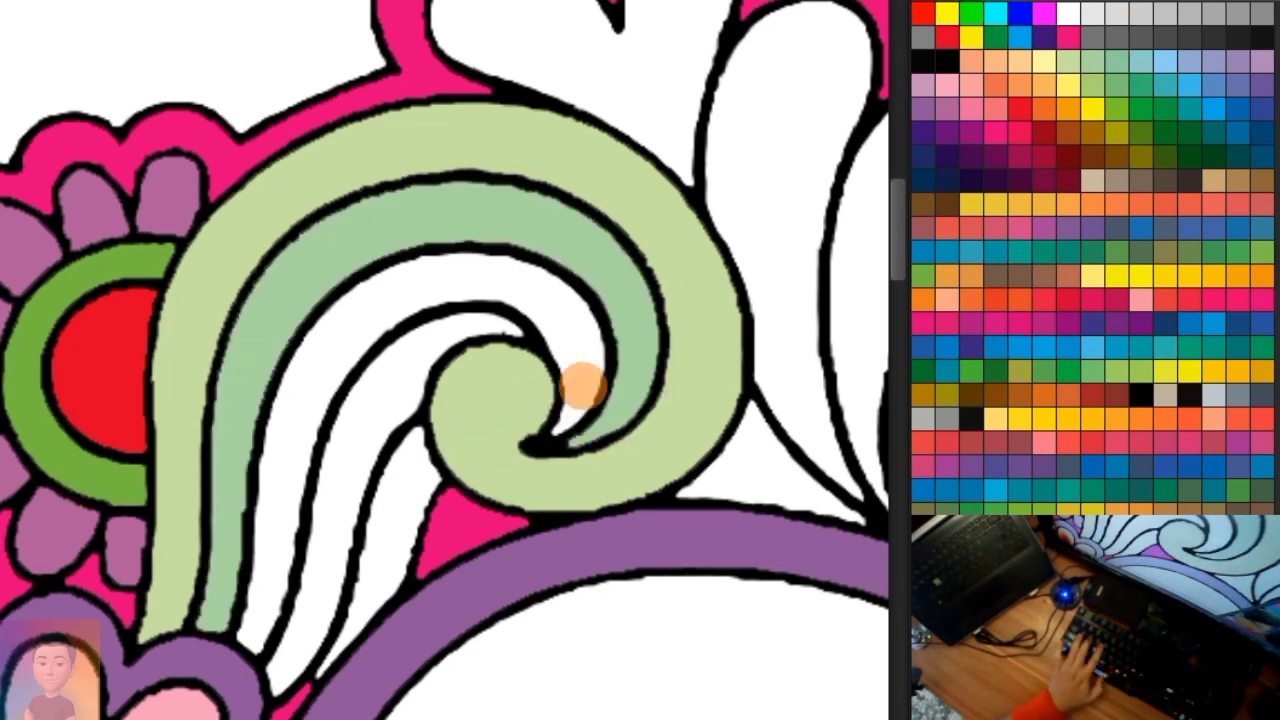
pyautogui.moveTo(580, 380)
pyautogui.mouseDown()
pyautogui.moveTo(623, 286)
pyautogui.moveTo(258, 435)
pyautogui.moveTo(337, 614)
pyautogui.mouseUp()
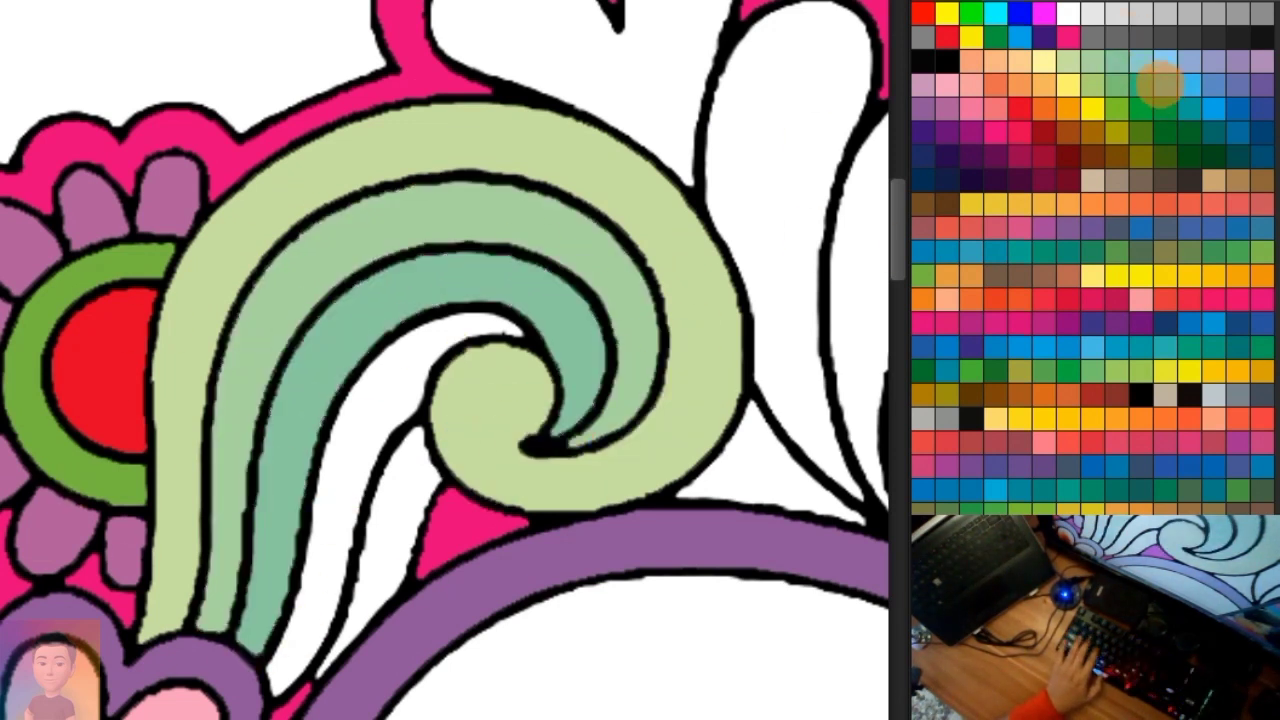
pyautogui.moveTo(418, 380)
pyautogui.mouseDown()
pyautogui.moveTo(434, 366)
pyautogui.moveTo(288, 614)
pyautogui.mouseUp()
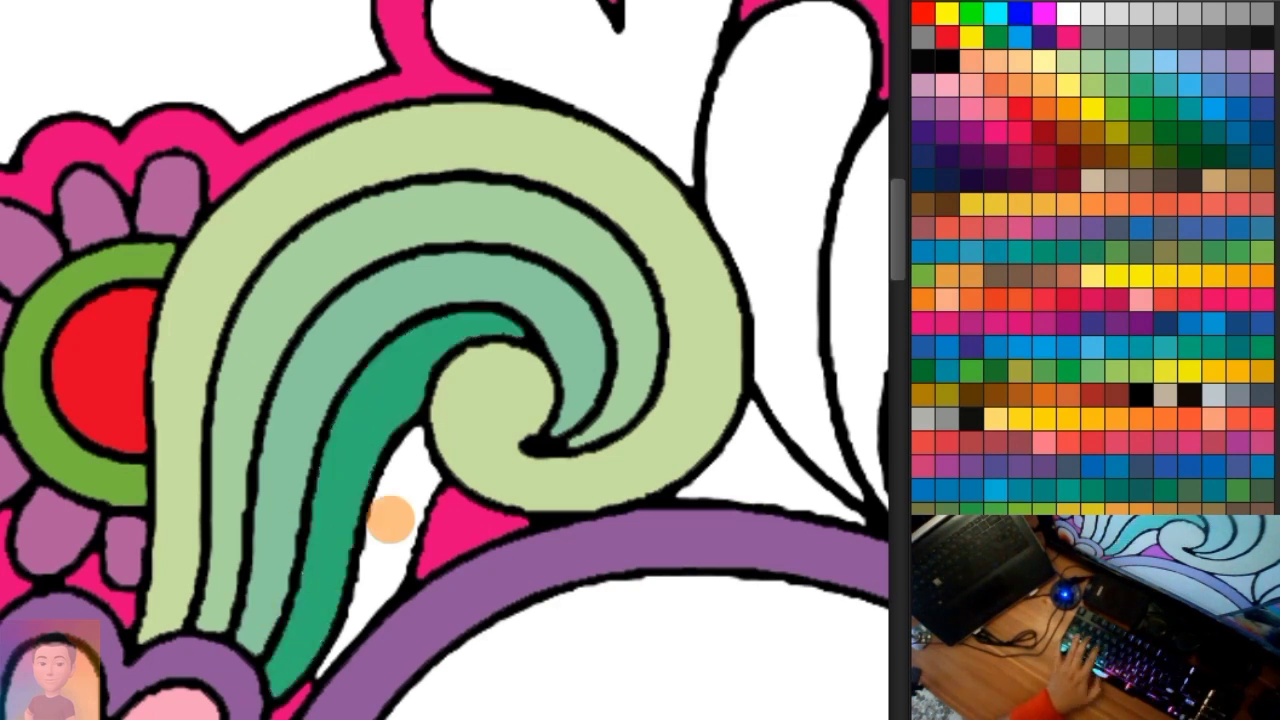
pyautogui.moveTo(488, 447); pyautogui.dragTo(285, 666)
# Fill the small heart light pink and the triangular gap below it magenta
pyautogui.scroll(-2, 366, 400)
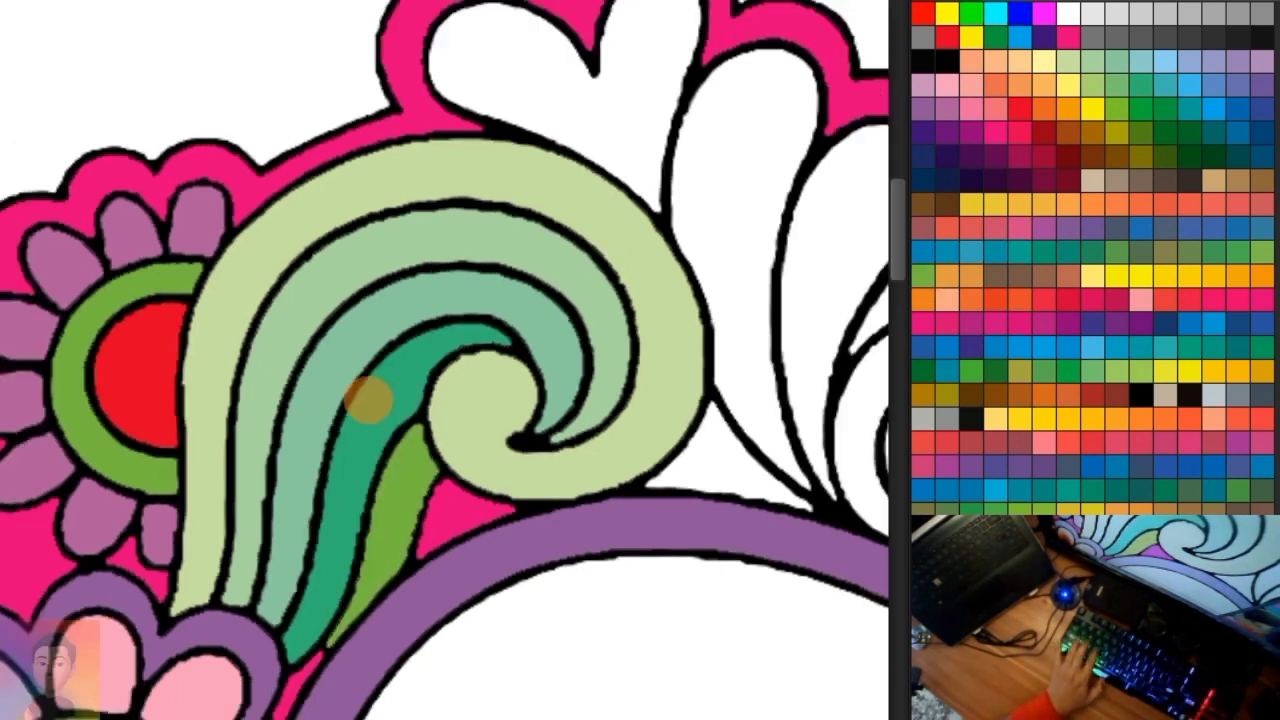
pyautogui.scroll(-2, 651, 323)
pyautogui.scroll(2, 408, 212)
pyautogui.scroll(2, 408, 212)
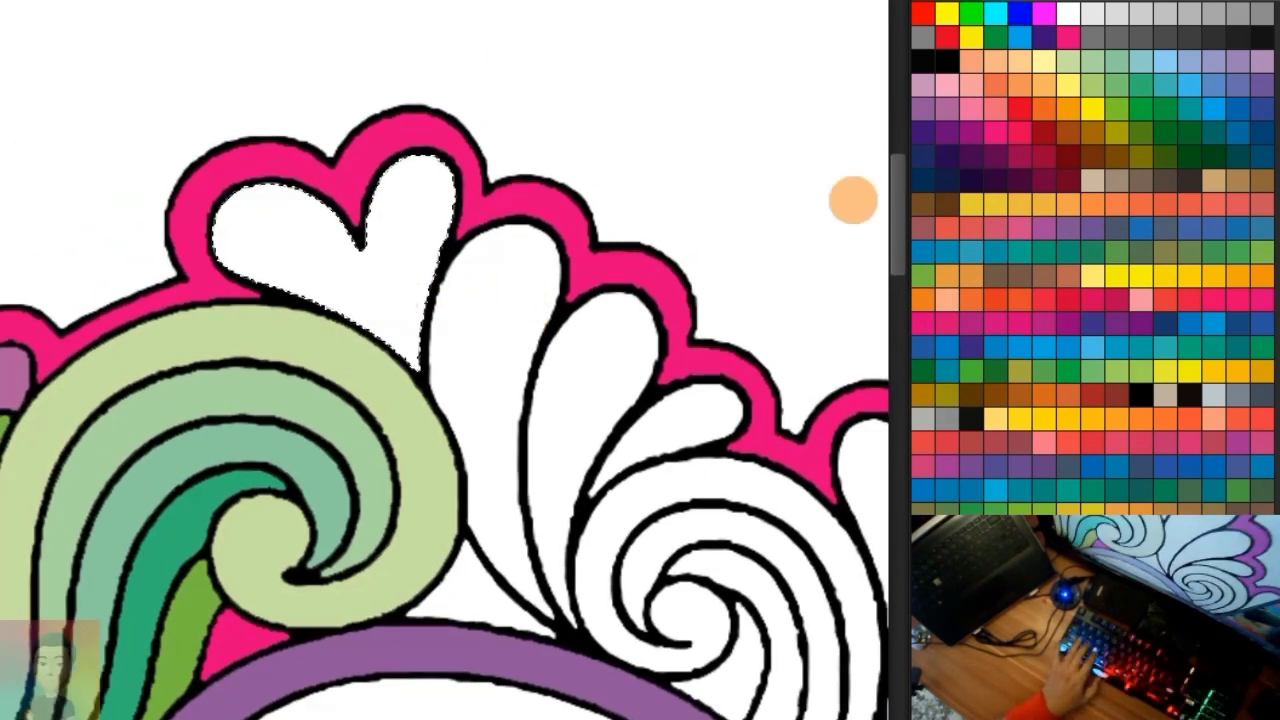
pyautogui.moveTo(945, 88); pyautogui.dragTo(271, 200)
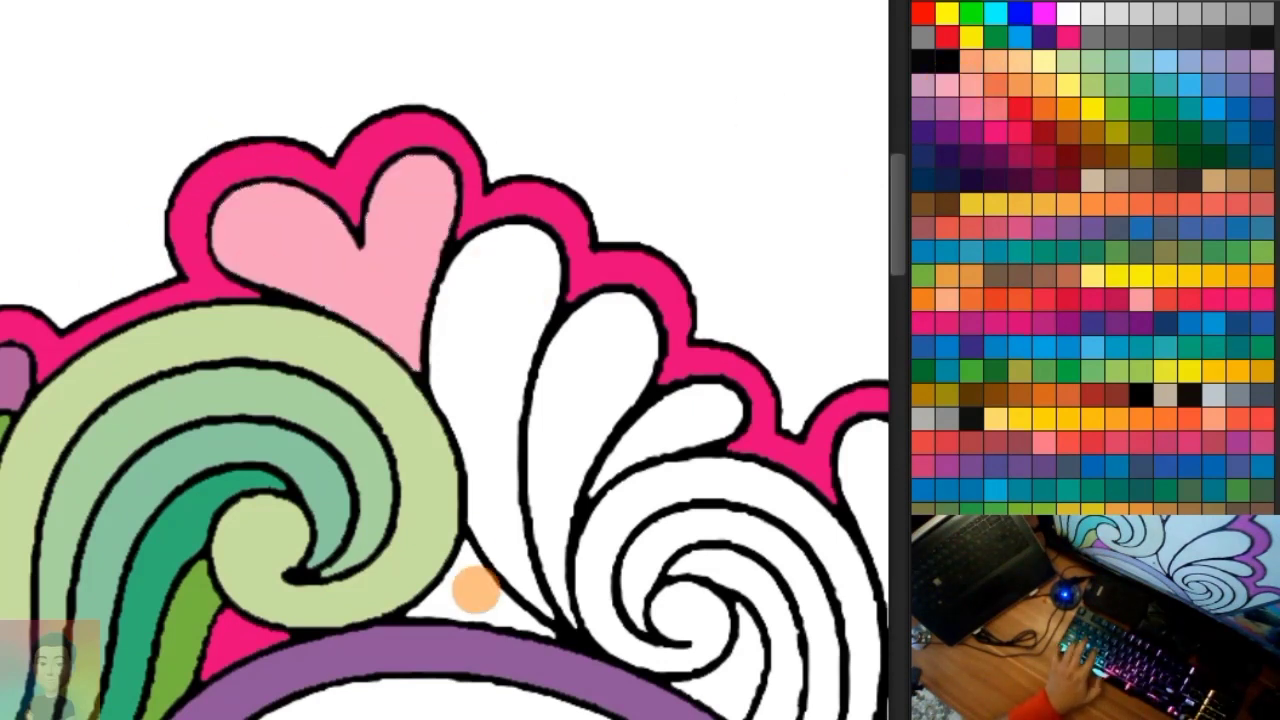
pyautogui.click(407, 589)
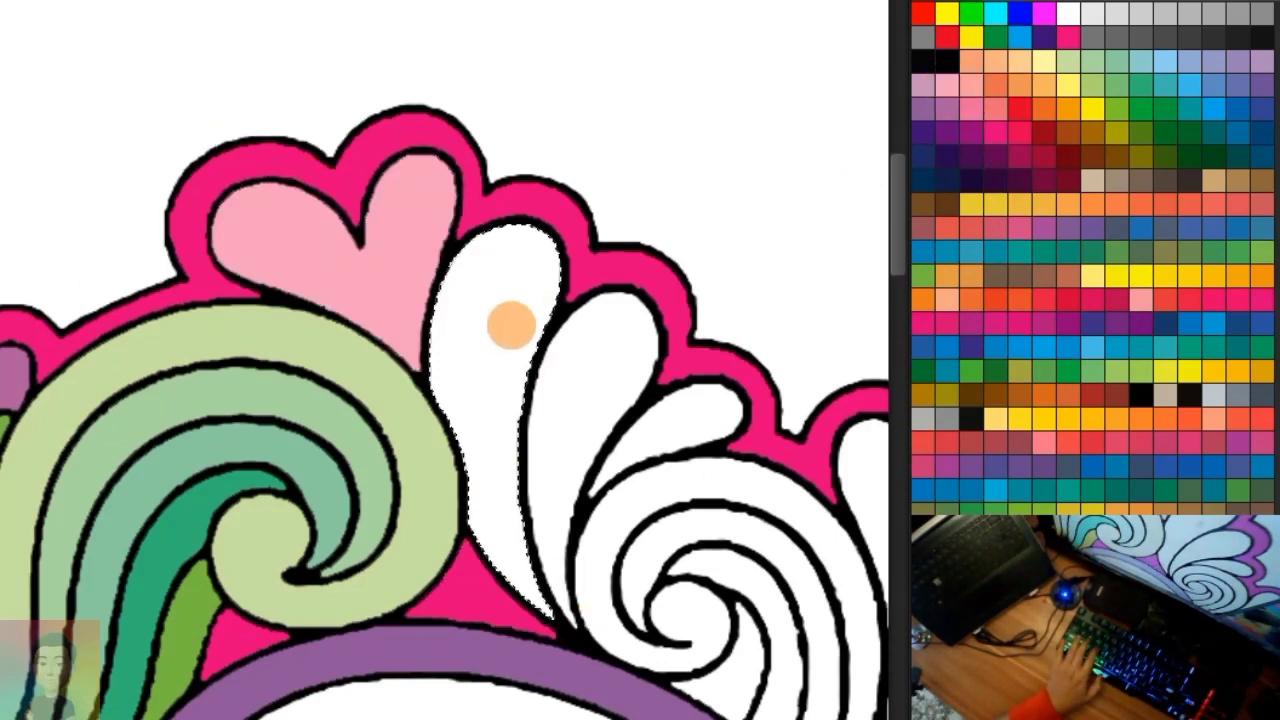
# Paint the petals beside the heart purple, mauve and pink
pyautogui.moveTo(478, 222); pyautogui.dragTo(614, 614)
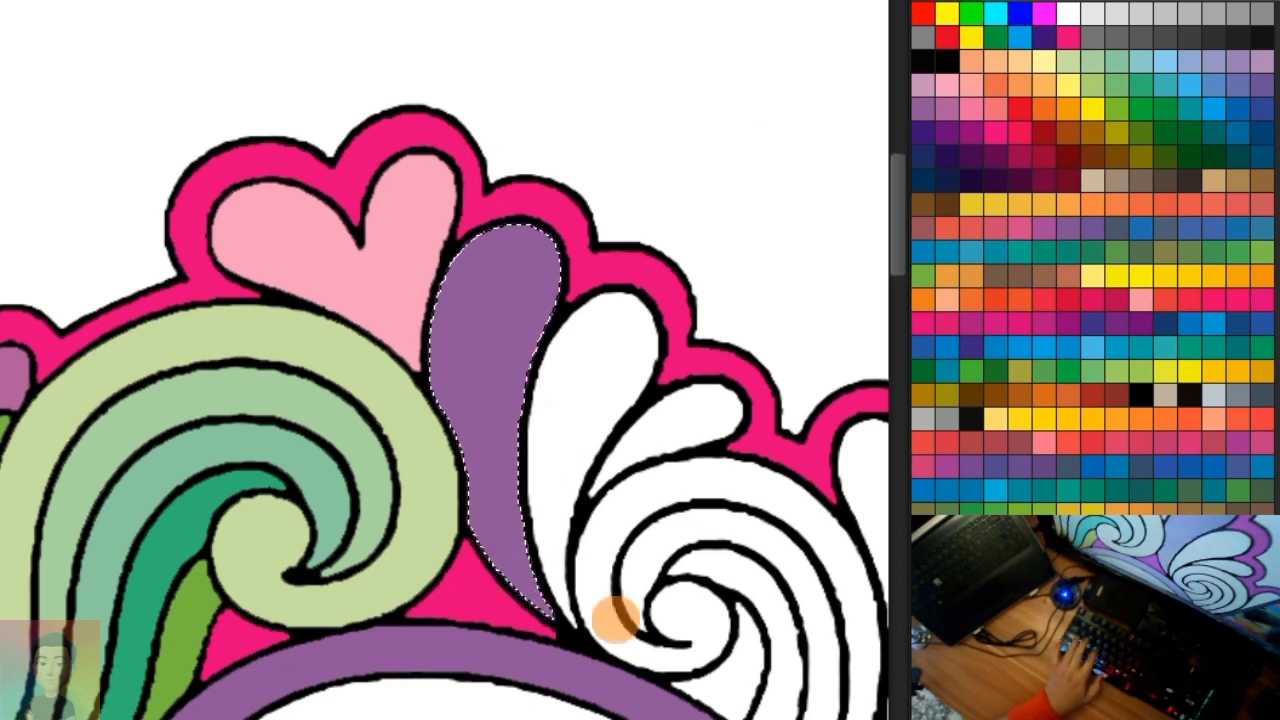
pyautogui.moveTo(619, 264); pyautogui.dragTo(507, 617)
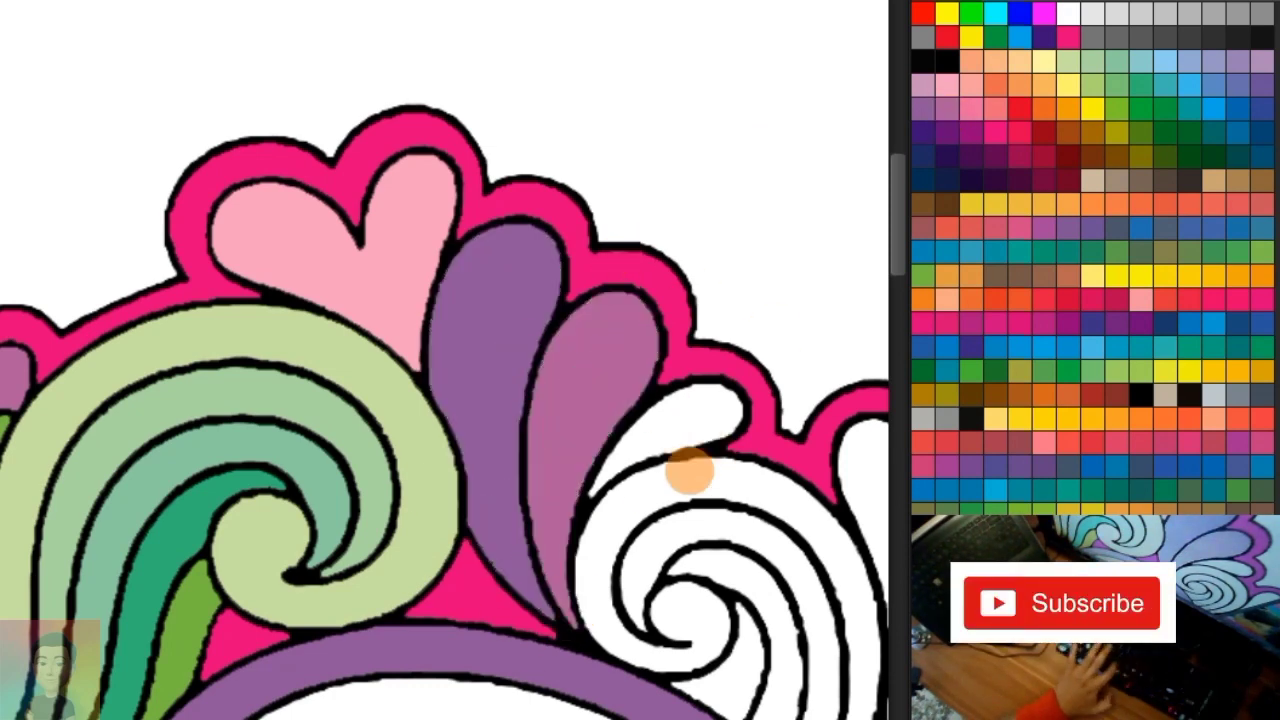
pyautogui.moveTo(690, 470); pyautogui.dragTo(570, 300)
pyautogui.moveTo(606, 184); pyautogui.dragTo(466, 323)
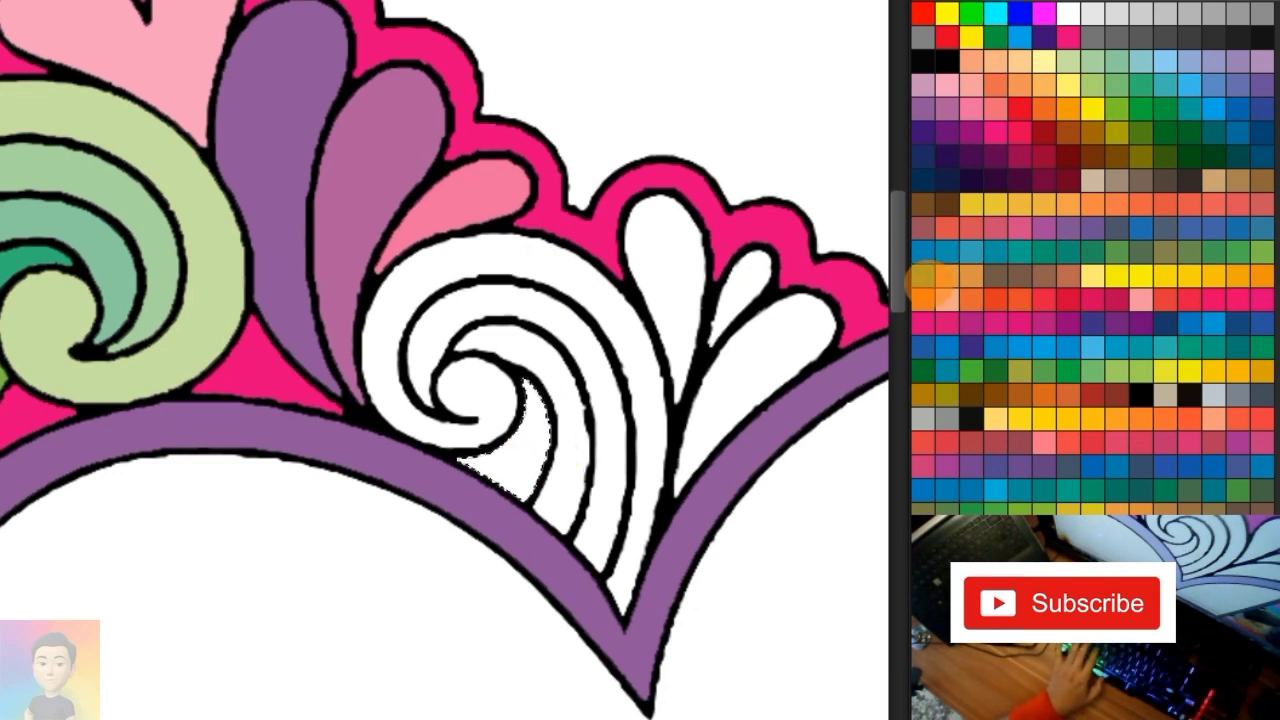
# Paint the sliver below the swirl pink and the right-hand petals salmon and pink
pyautogui.moveTo(433, 367); pyautogui.dragTo(512, 507)
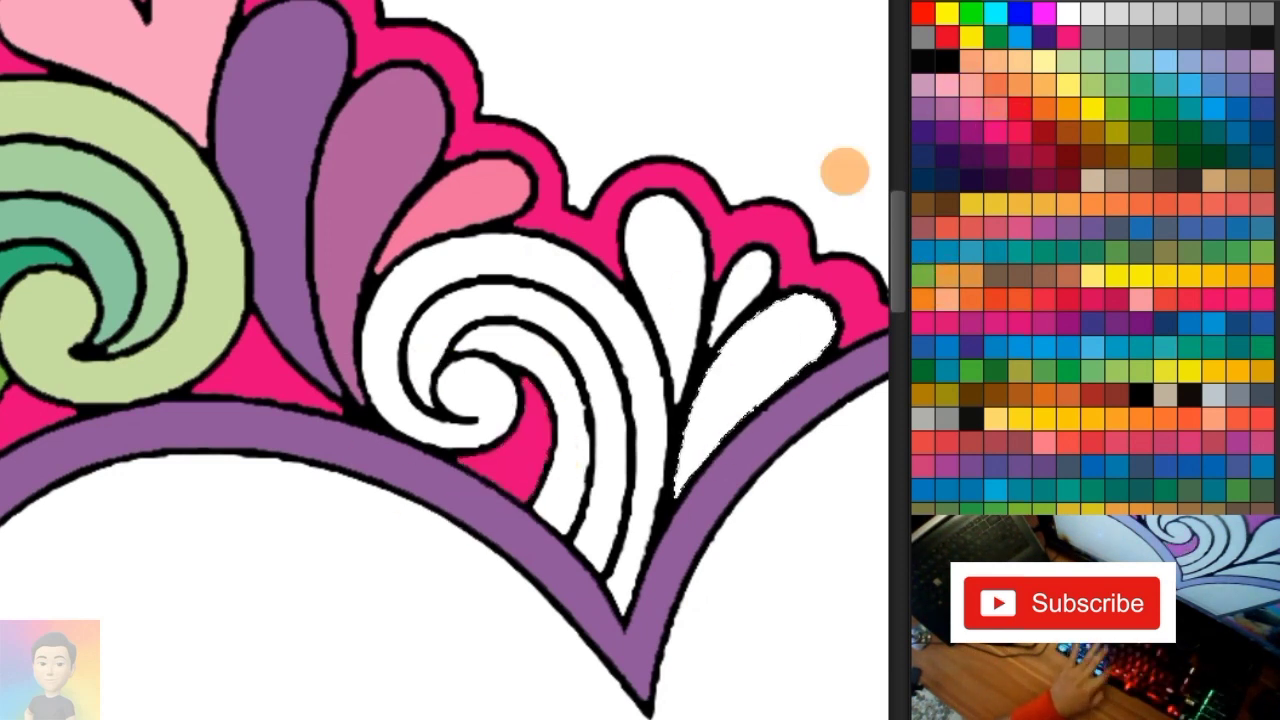
pyautogui.moveTo(845, 171)
pyautogui.mouseDown()
pyautogui.moveTo(634, 443)
pyautogui.moveTo(749, 277)
pyautogui.mouseUp()
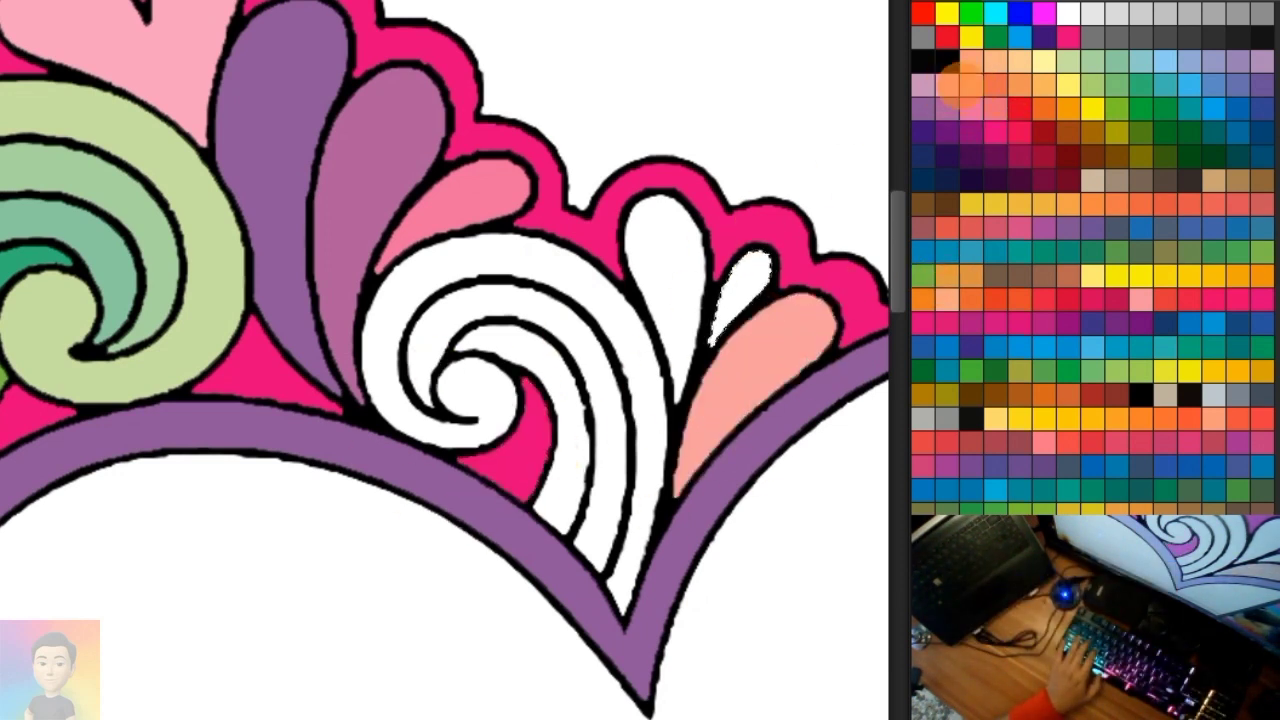
pyautogui.moveTo(655, 215); pyautogui.dragTo(648, 380)
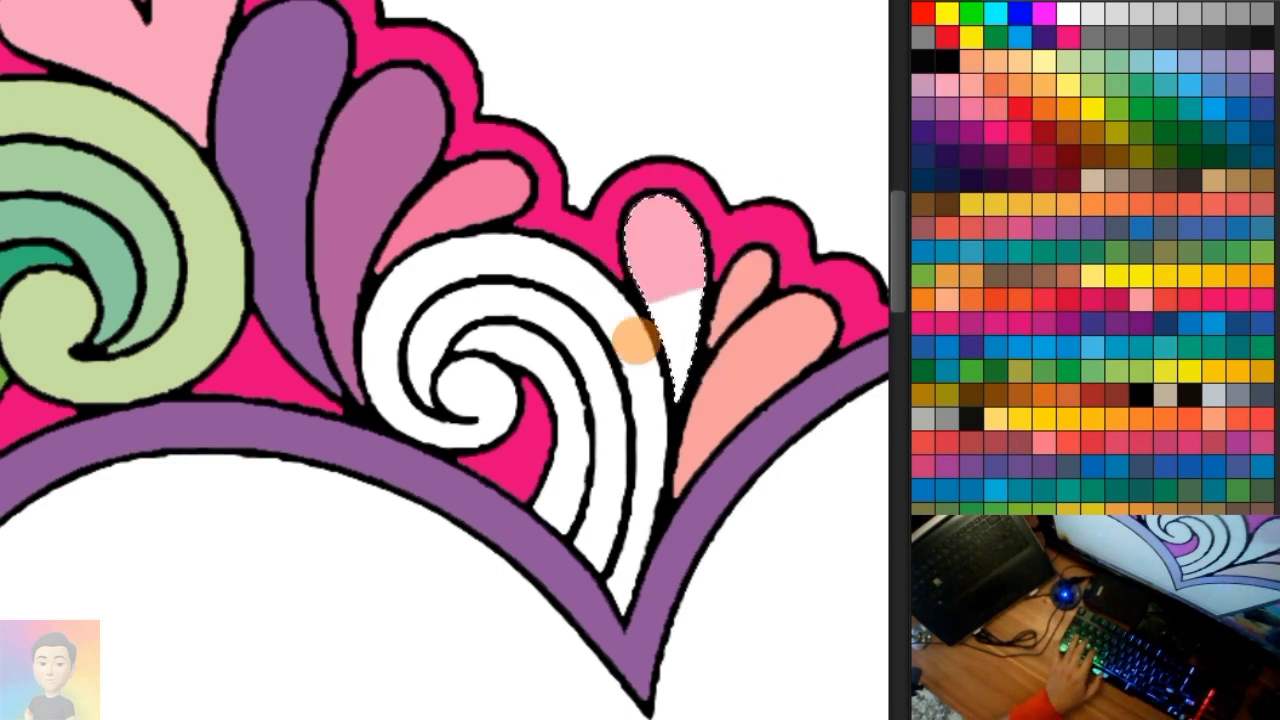
# Colour the spiral's outer band and curl pink and its remaining stripe purple
pyautogui.click(513, 268)
pyautogui.moveTo(513, 268)
pyautogui.mouseDown()
pyautogui.moveTo(380, 400)
pyautogui.moveTo(700, 277)
pyautogui.moveTo(663, 563)
pyautogui.moveTo(592, 341)
pyautogui.mouseUp()
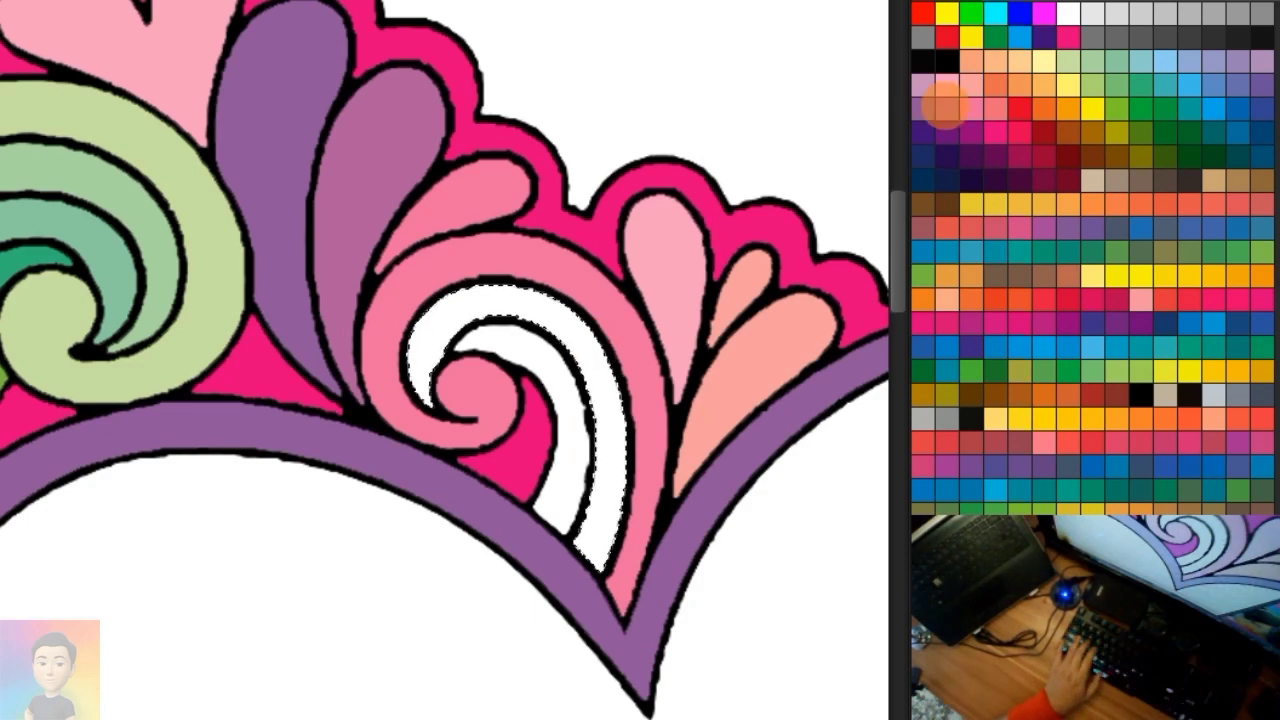
pyautogui.click(945, 103)
pyautogui.moveTo(470, 300)
pyautogui.mouseDown()
pyautogui.moveTo(340, 394)
pyautogui.moveTo(517, 586)
pyautogui.moveTo(560, 366)
pyautogui.moveTo(514, 457)
pyautogui.moveTo(523, 523)
pyautogui.mouseUp()
# Select the central heart's white interior, brush it solid pink, and deselect with Ctrl+D
pyautogui.scroll(-3, 466, 340)
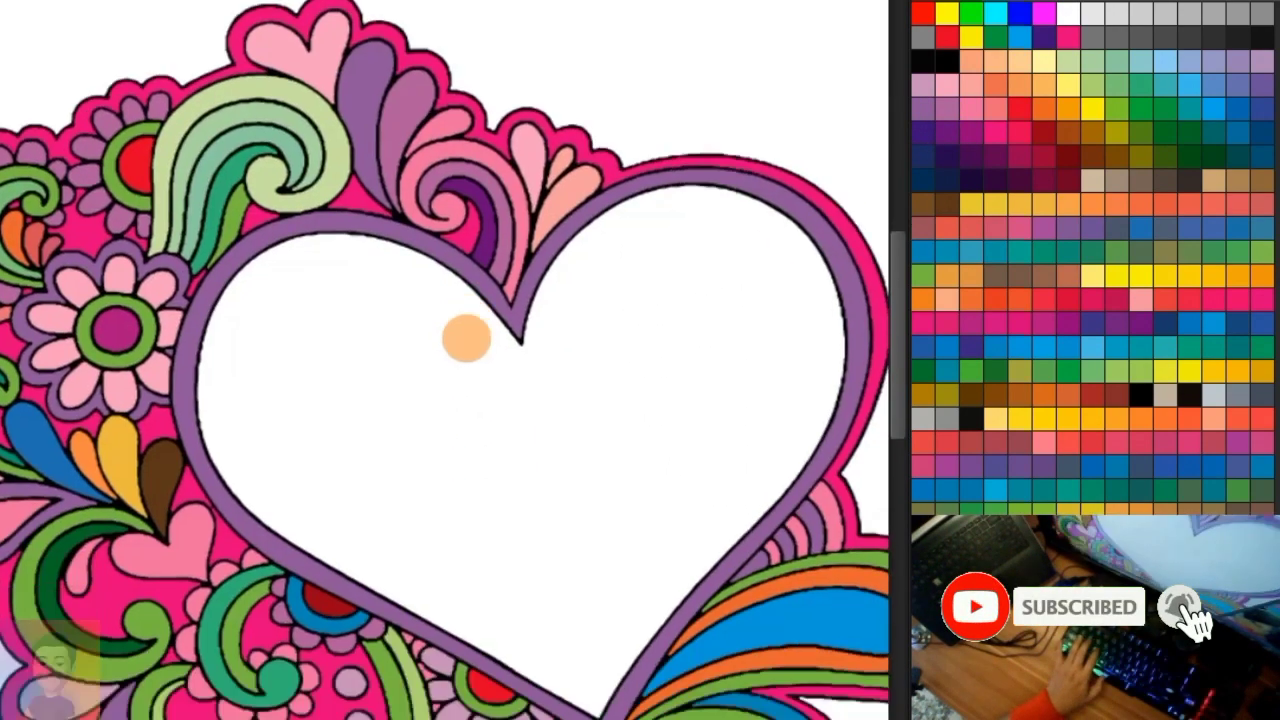
pyautogui.scroll(-3, 466, 340)
pyautogui.scroll(3, 423, 351)
pyautogui.click(471, 386)
pyautogui.scroll(2, 471, 386)
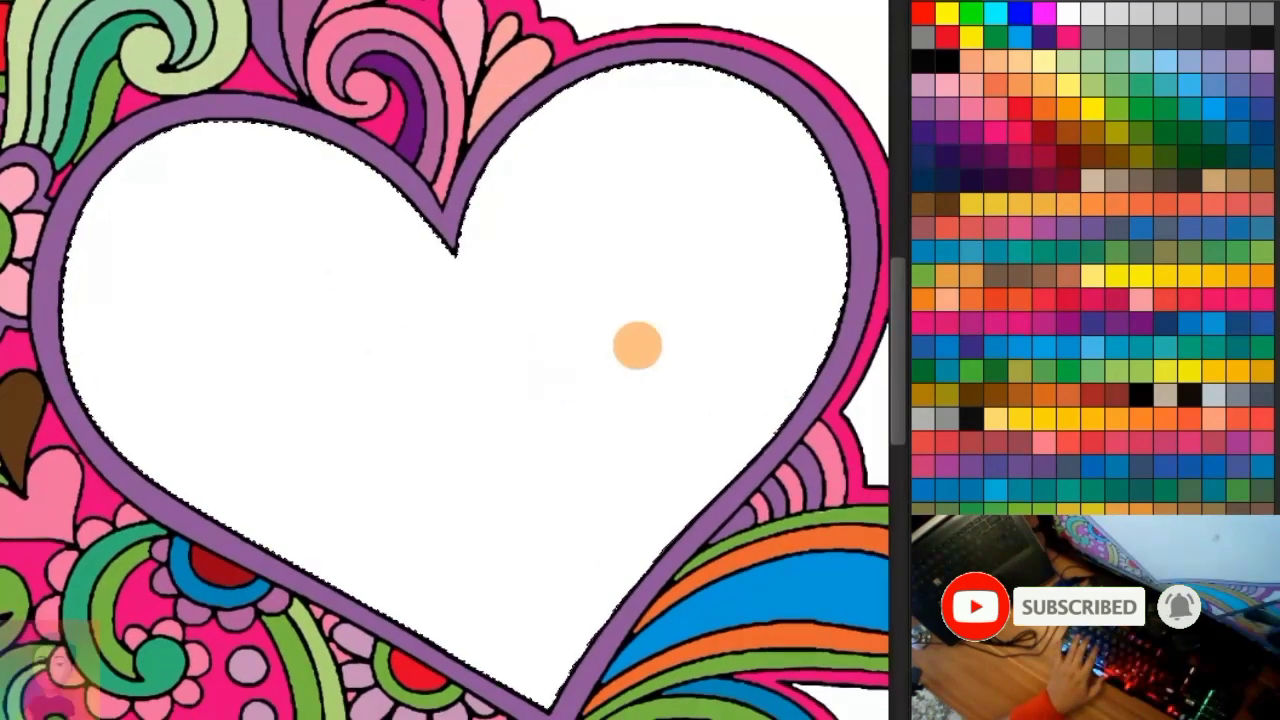
pyautogui.moveTo(100, 150)
pyautogui.mouseDown()
pyautogui.moveTo(274, 149)
pyautogui.moveTo(145, 240)
pyautogui.moveTo(528, 157)
pyautogui.moveTo(100, 394)
pyautogui.moveTo(117, 513)
pyautogui.moveTo(297, 585)
pyautogui.moveTo(650, 594)
pyautogui.moveTo(785, 472)
pyautogui.moveTo(669, 380)
pyautogui.moveTo(745, 215)
pyautogui.moveTo(823, 90)
pyautogui.moveTo(634, 100)
pyautogui.moveTo(437, 249)
pyautogui.moveTo(420, 360)
pyautogui.moveTo(674, 400)
pyautogui.mouseUp()
pyautogui.hotkey('ctrl', 'd')
pyautogui.scroll(-3, 551, 426)
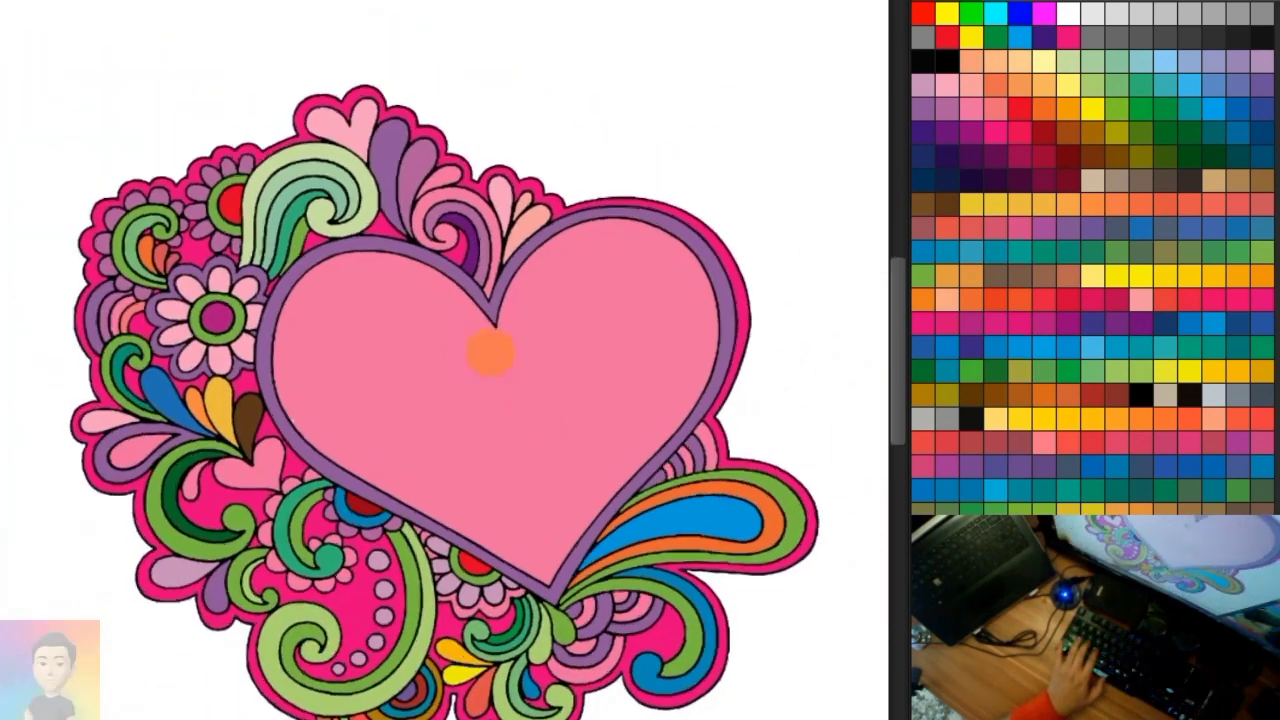
pyautogui.scroll(3, 491, 351)
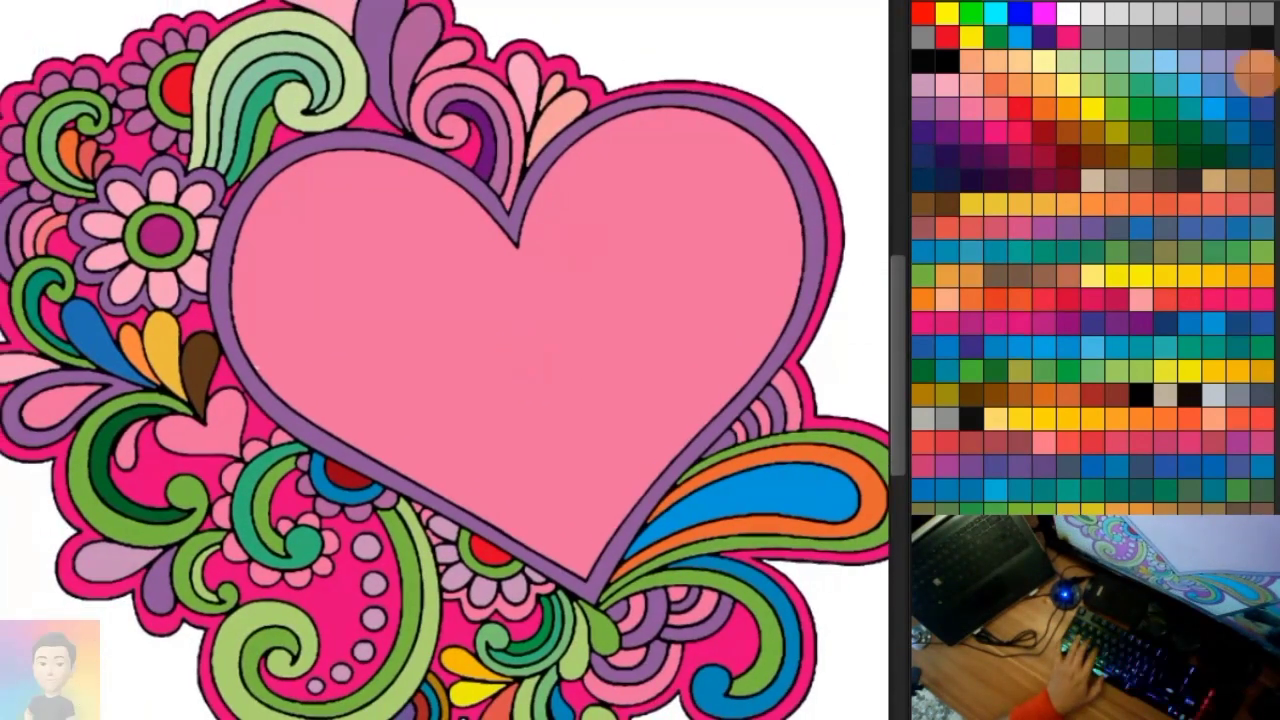